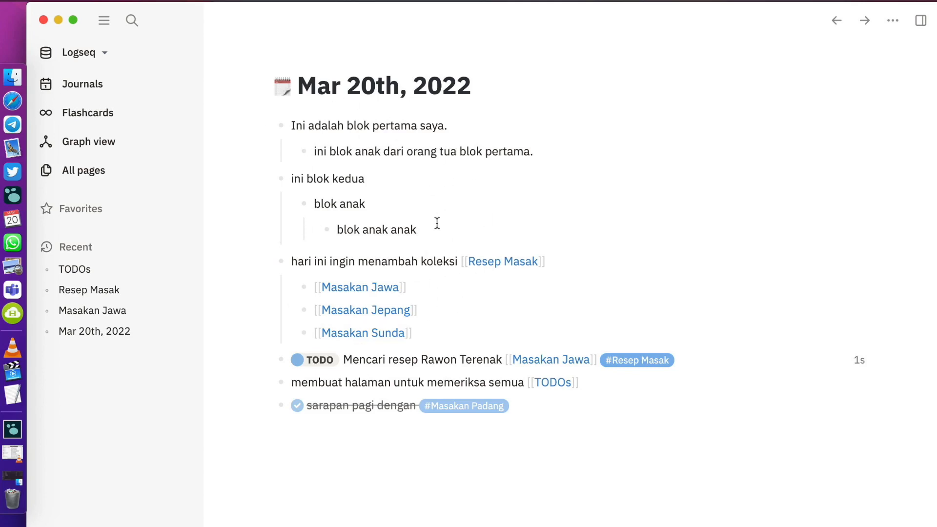
# Step: Switch to Finder, open the journal file 2022_03_20.md in TextEdit, and move its window so the Logseq page title stays visible
pyautogui.click(19, 79)
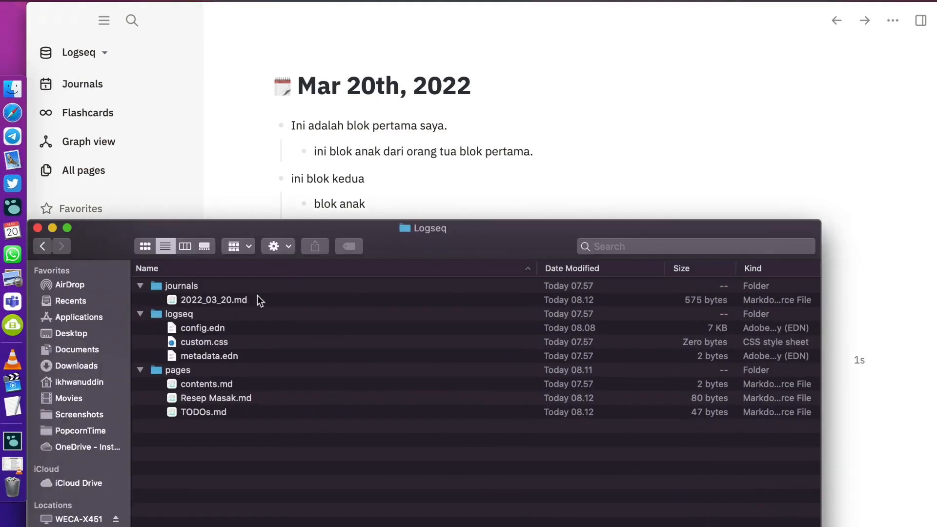
pyautogui.click(264, 300)
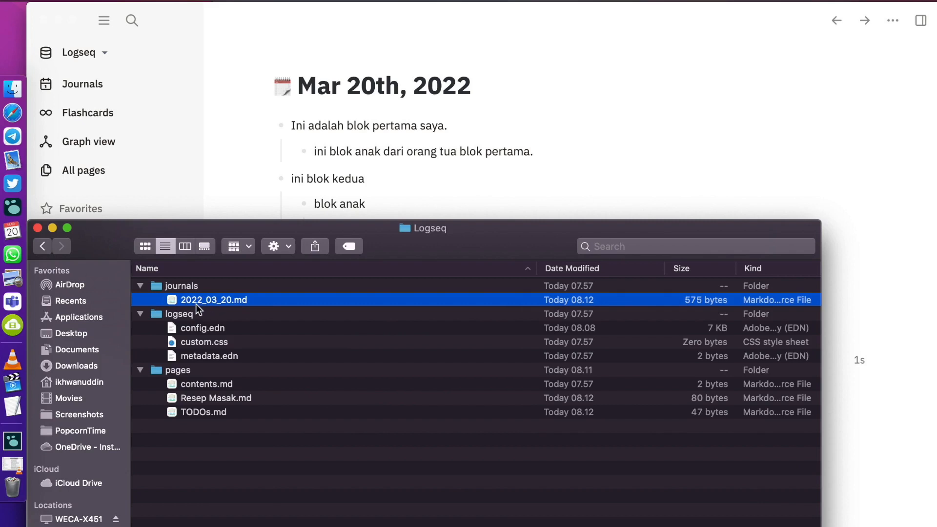
pyautogui.rightClick(226, 300)
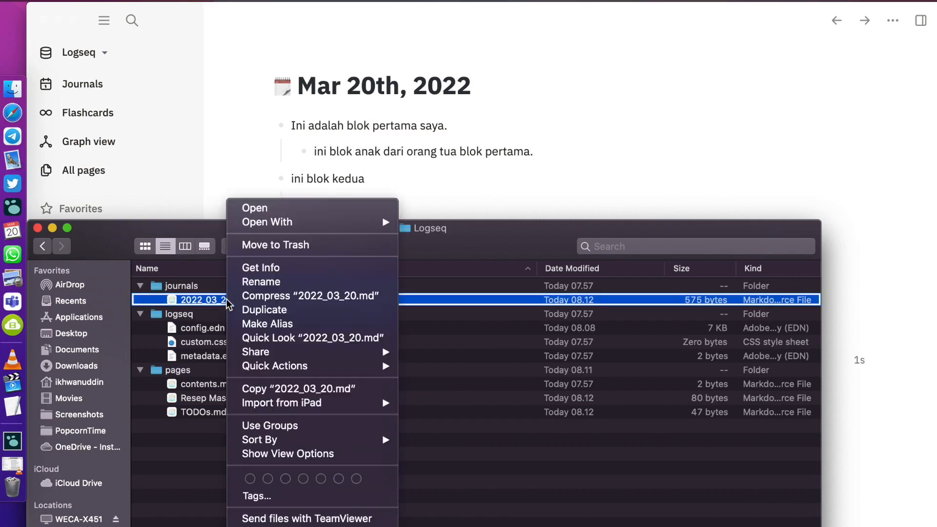
pyautogui.moveTo(301, 228)
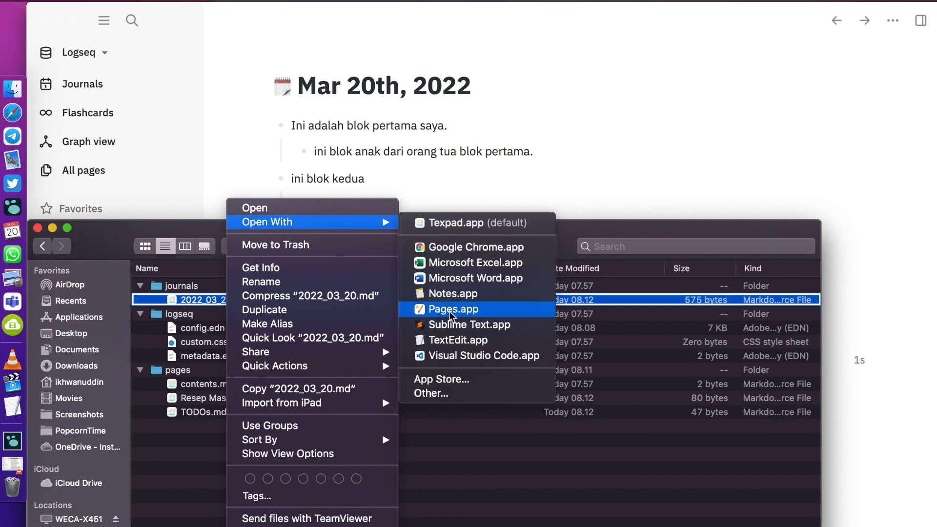
pyautogui.click(448, 338)
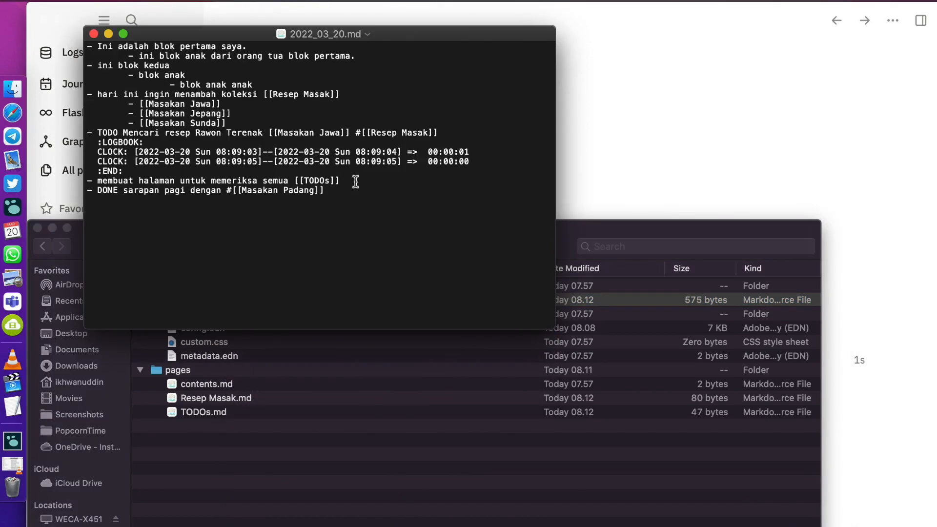
pyautogui.moveTo(409, 34); pyautogui.dragTo(469, 270)
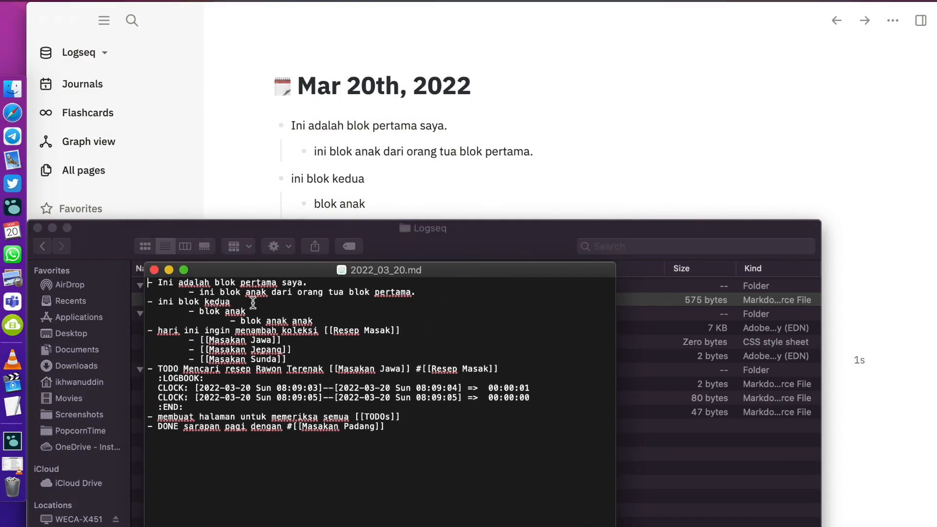
# Step: Examine the TODO line and the LOGBOOK clock entries of the Rawon Terenak task in the Markdown file
pyautogui.doubleClick(172, 367)
pyautogui.click(208, 376)
pyautogui.moveTo(160, 380); pyautogui.dragTo(540, 398)
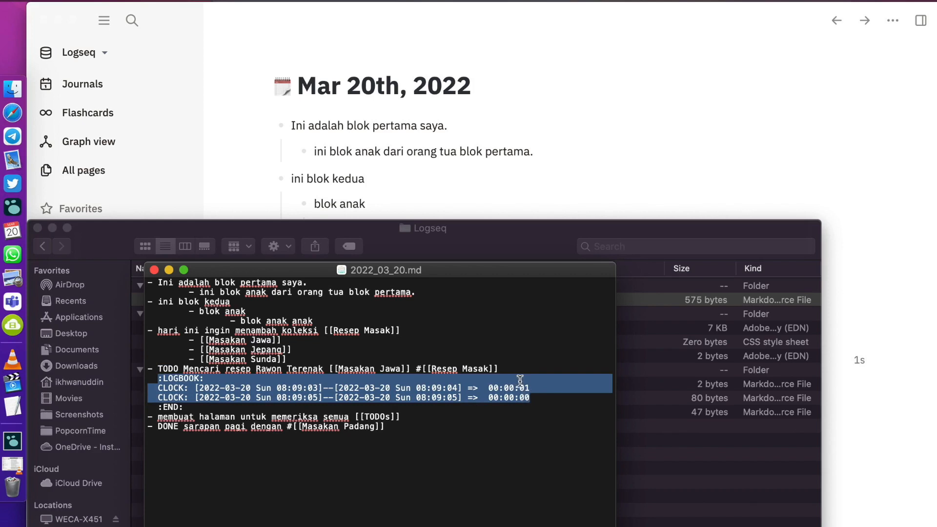
pyautogui.click(519, 380)
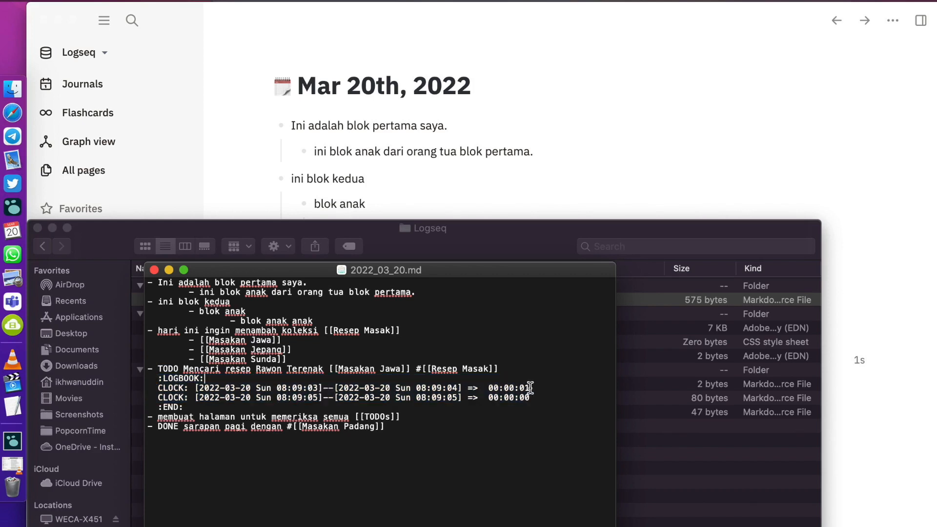
# Step: Switch to Logseq and toggle the "sarapan pagi" and Rawon Terenak task checkboxes, returning each to its original state
pyautogui.click(503, 142)
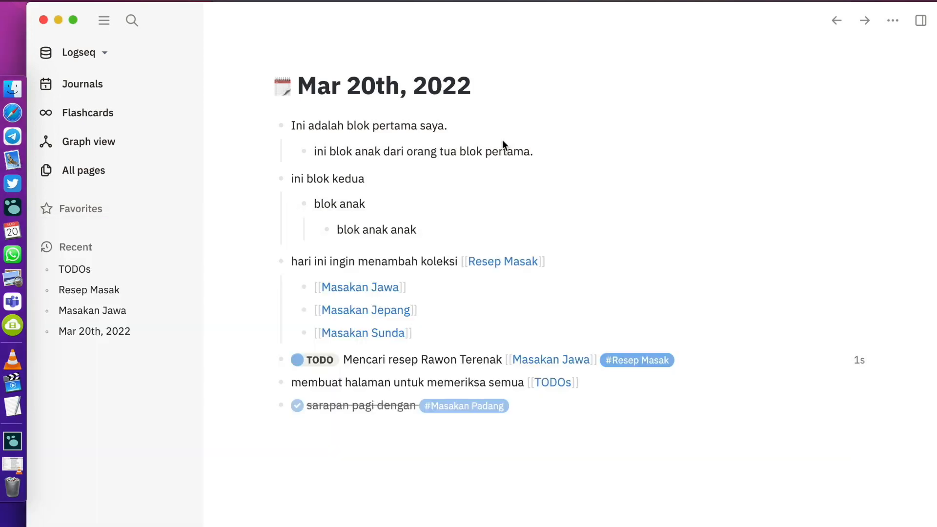
pyautogui.click(299, 407)
pyautogui.click(298, 408)
pyautogui.click(298, 361)
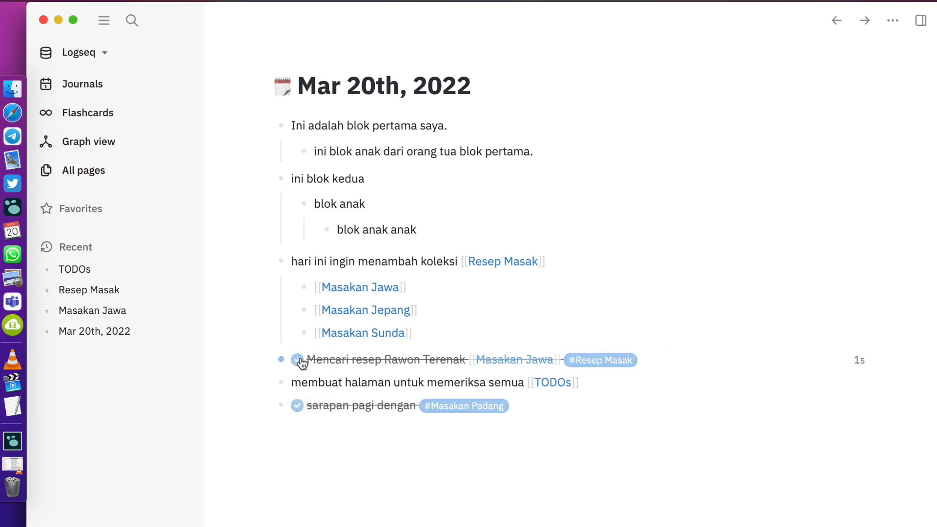
pyautogui.click(297, 361)
pyautogui.click(297, 361)
pyautogui.click(298, 361)
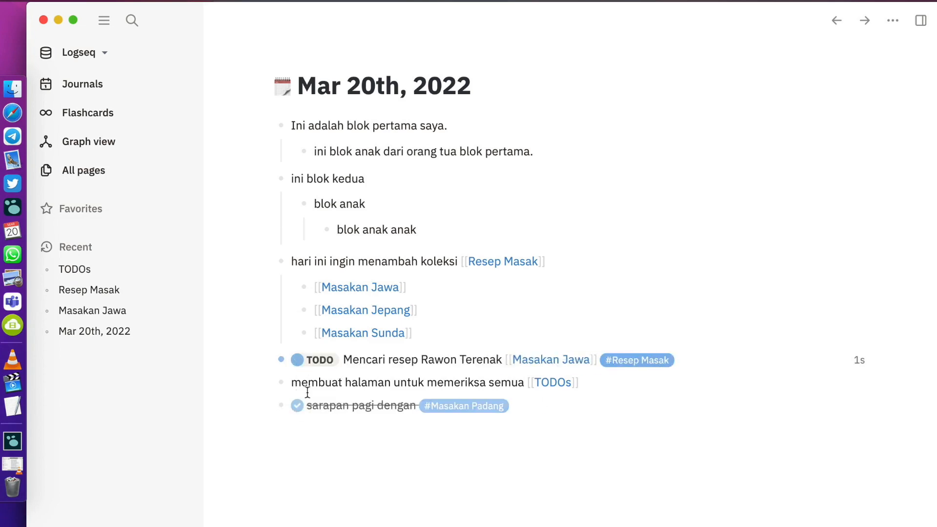
# Step: Compare how [[TODOs]] and #[[Masakan Padang]] are written in TextEdit with the page link and tag in Logseq
pyautogui.press('super+Tab')
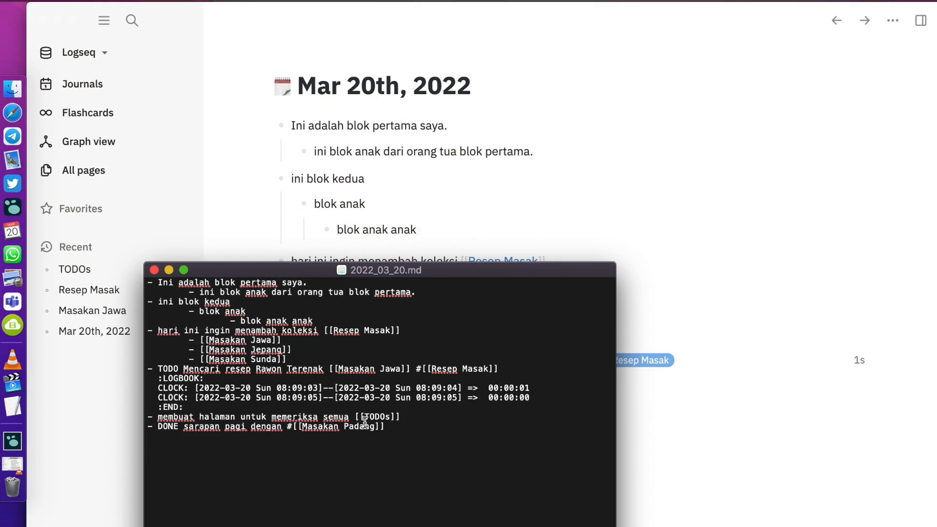
pyautogui.moveTo(356, 415); pyautogui.dragTo(401, 418)
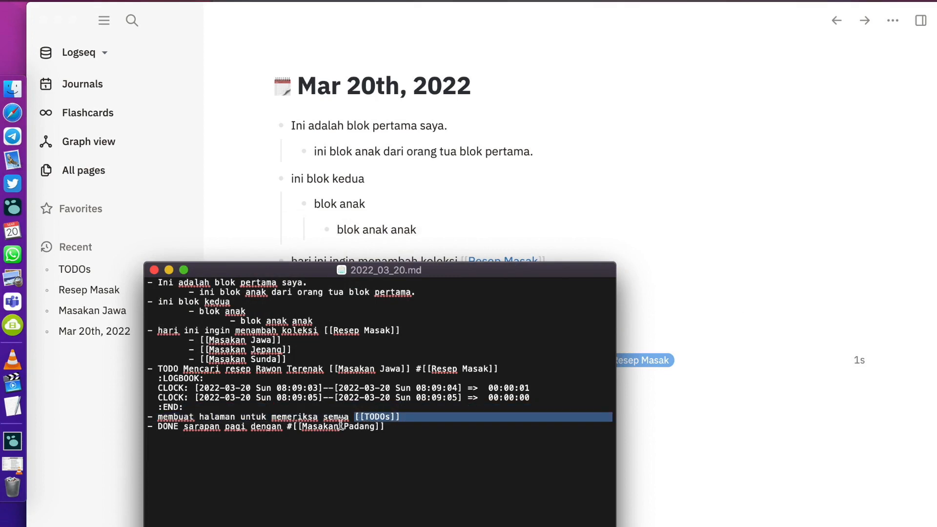
pyautogui.click(289, 428)
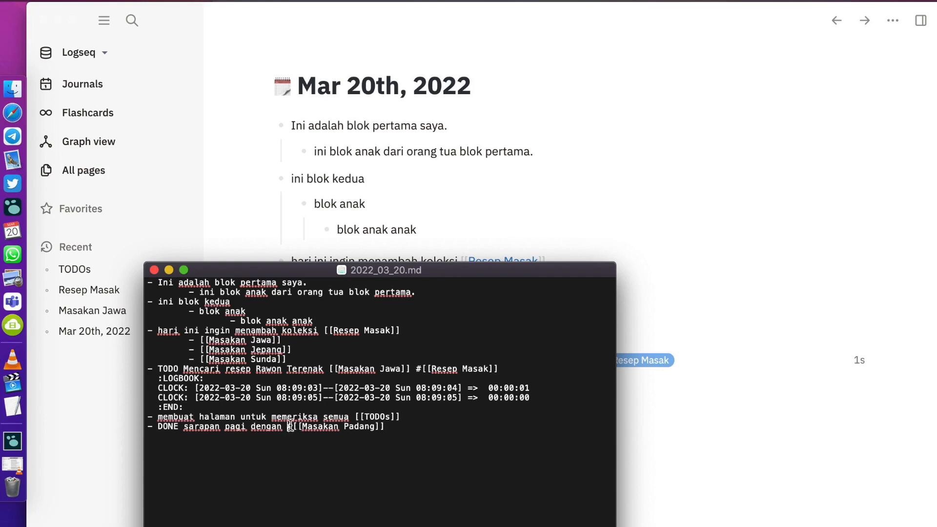
pyautogui.moveTo(293, 428); pyautogui.dragTo(387, 428)
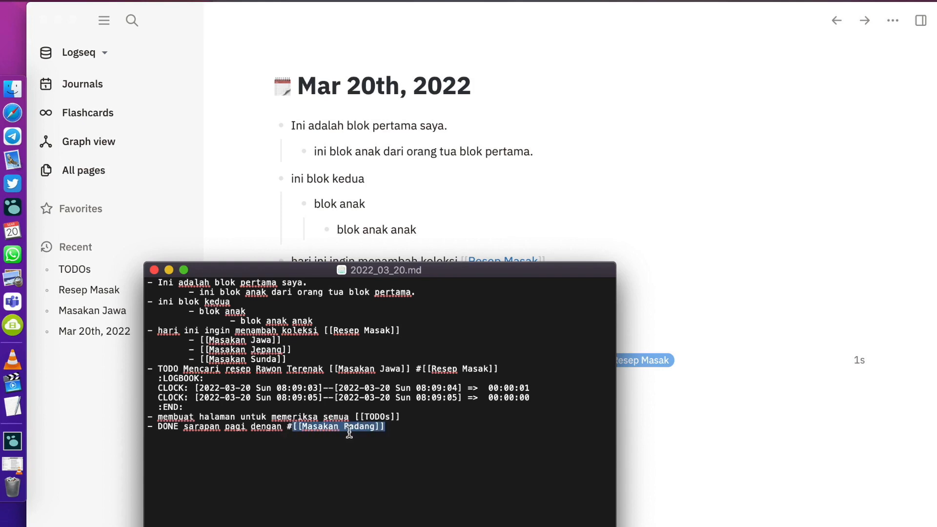
pyautogui.click(633, 430)
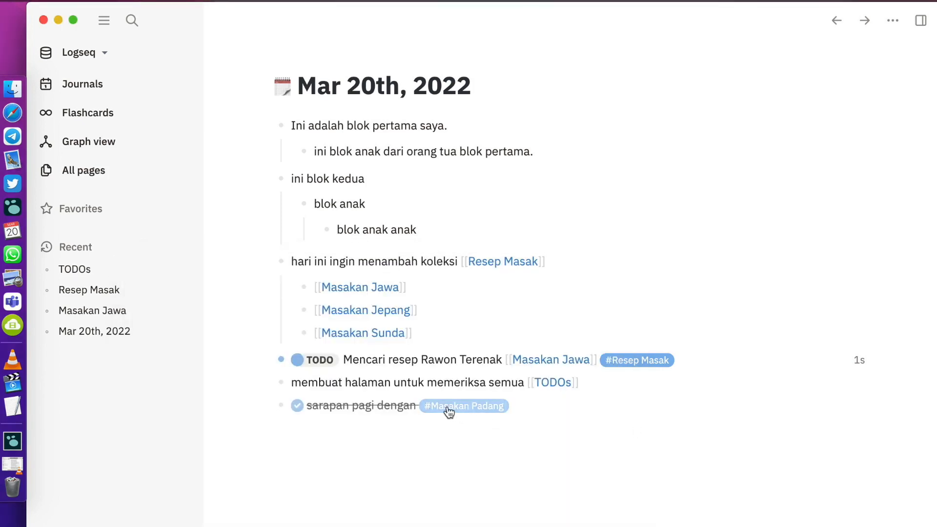
pyautogui.moveTo(456, 409)
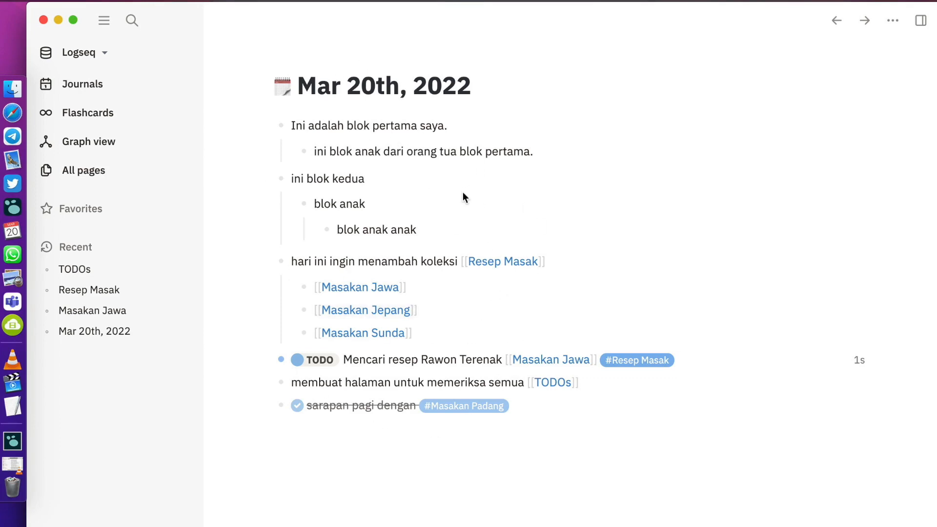
# Step: Switch to Finder, check the size and location info of the Logseq folder in the home folder, and open that folder
pyautogui.click(10, 90)
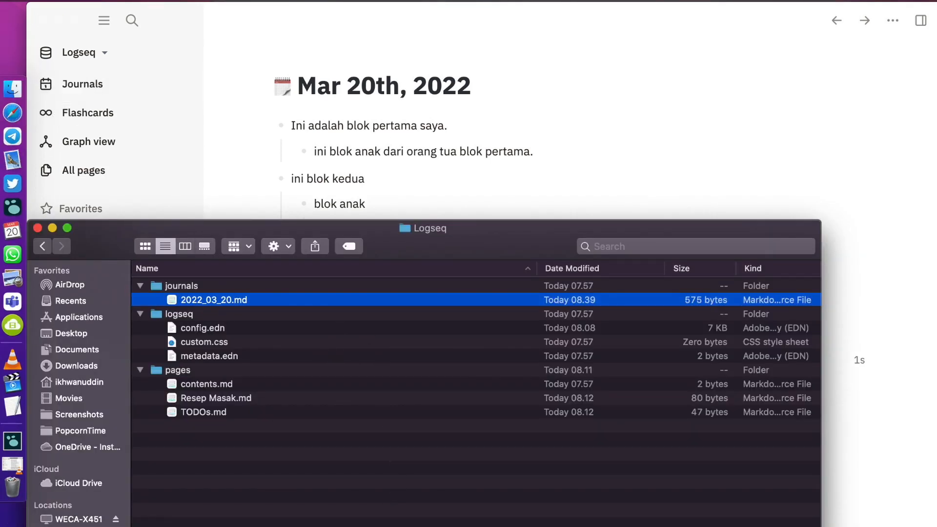
pyautogui.click(79, 382)
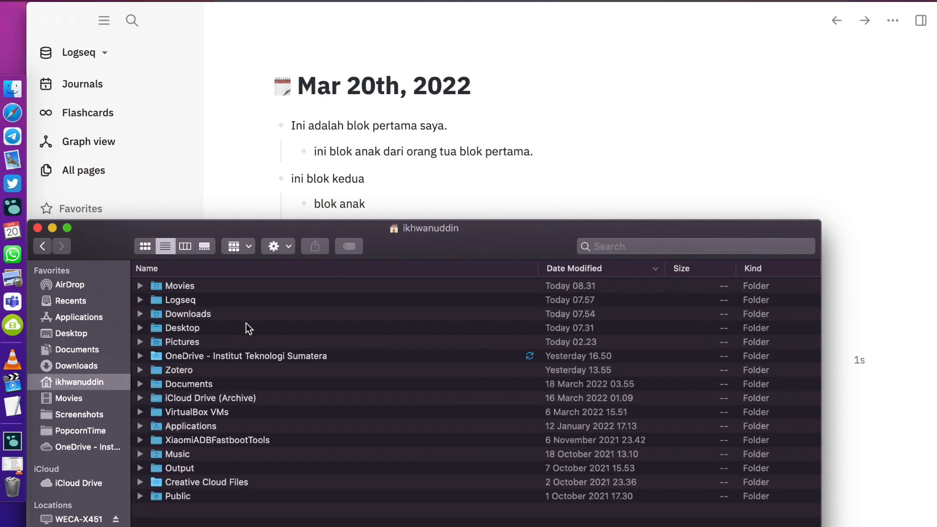
pyautogui.click(201, 302)
pyautogui.rightClick(199, 302)
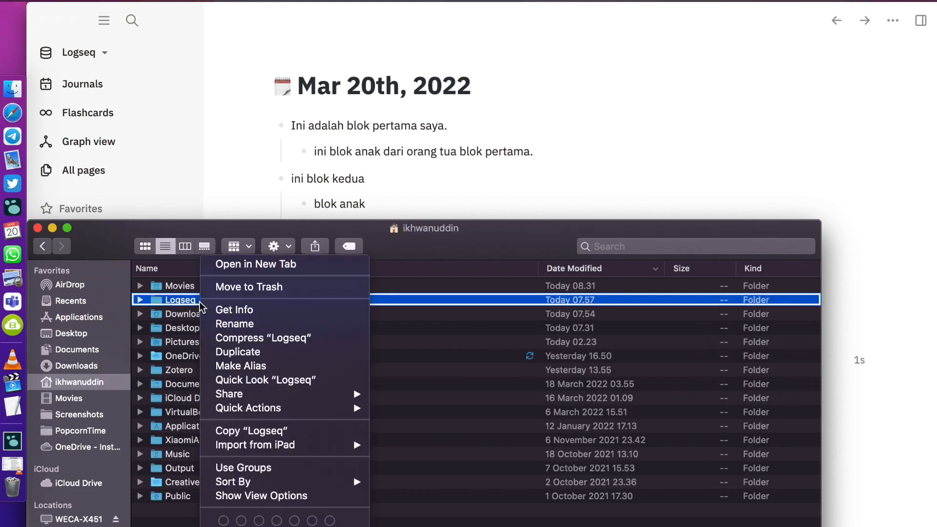
pyautogui.click(224, 310)
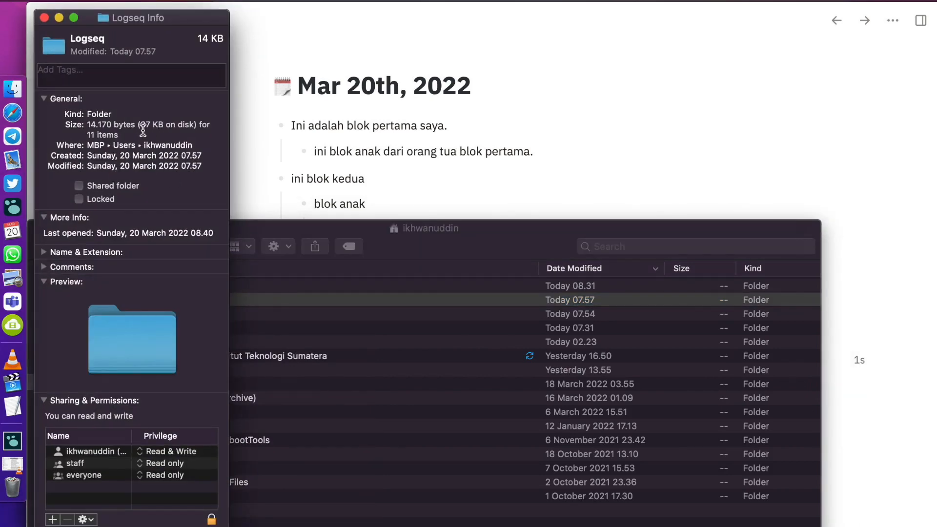
pyautogui.click(45, 282)
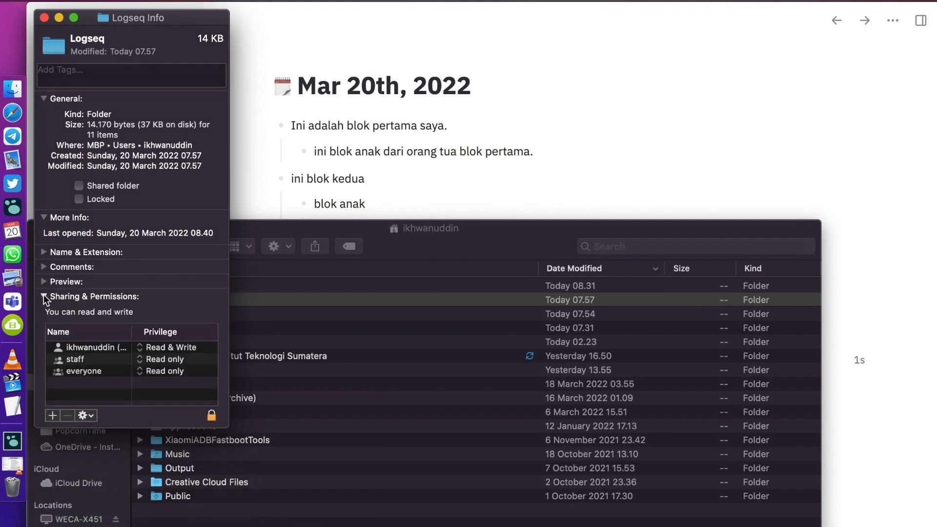
pyautogui.click(44, 295)
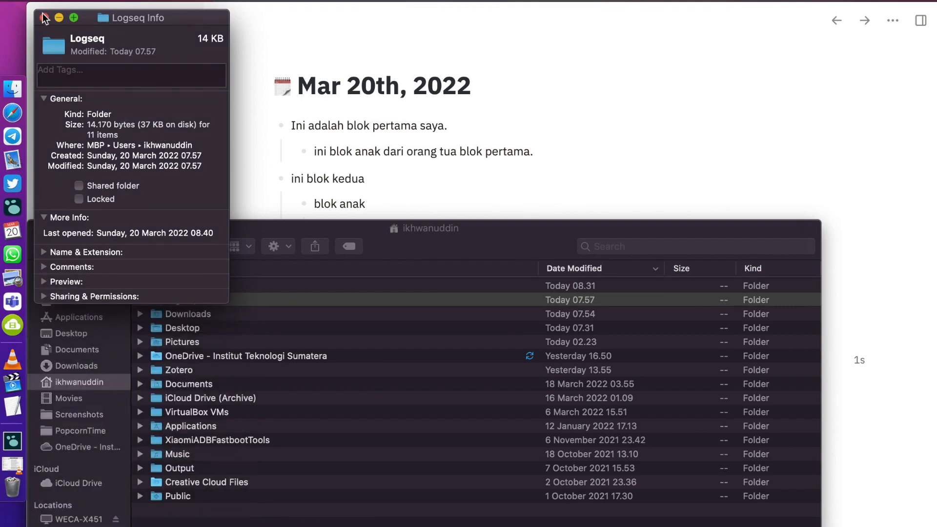
pyautogui.click(42, 17)
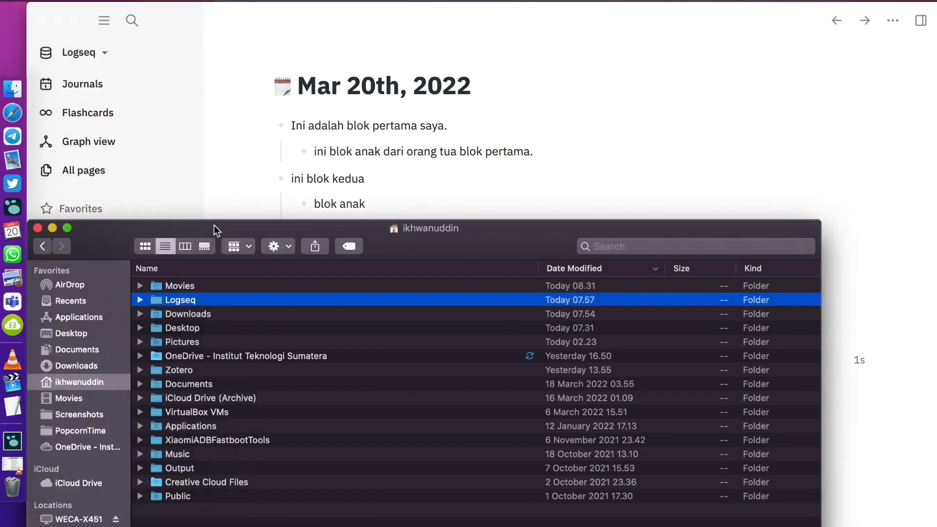
pyautogui.doubleClick(174, 303)
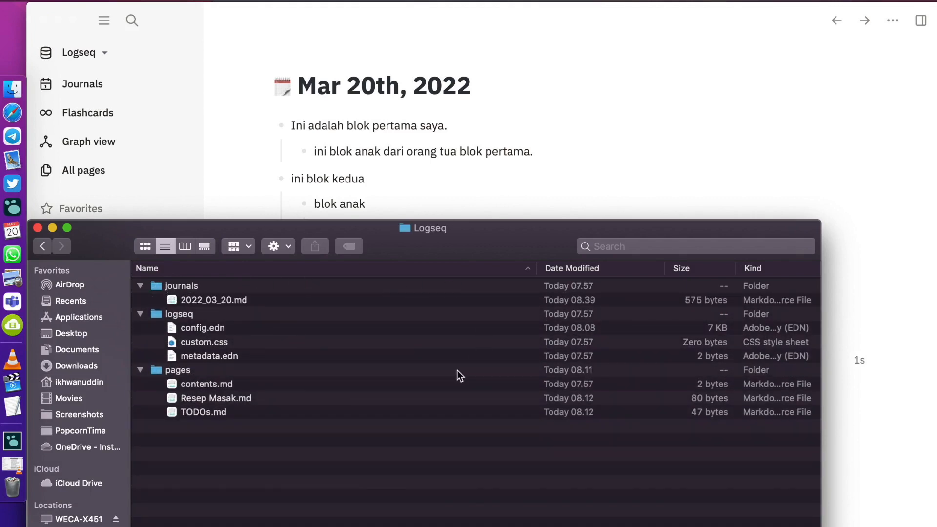
# Step: Return to Logseq, add a new block below the "sarapan pagi dengan" task, and browse the slash command list there
pyautogui.click(478, 192)
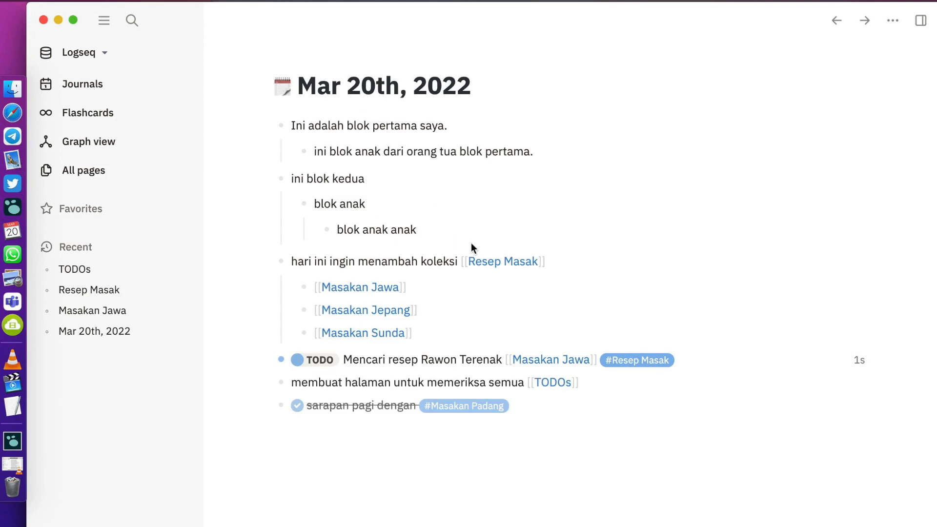
pyautogui.click(531, 410)
pyautogui.click(540, 450)
pyautogui.click(525, 406)
pyautogui.press('Return')
pyautogui.write('/')
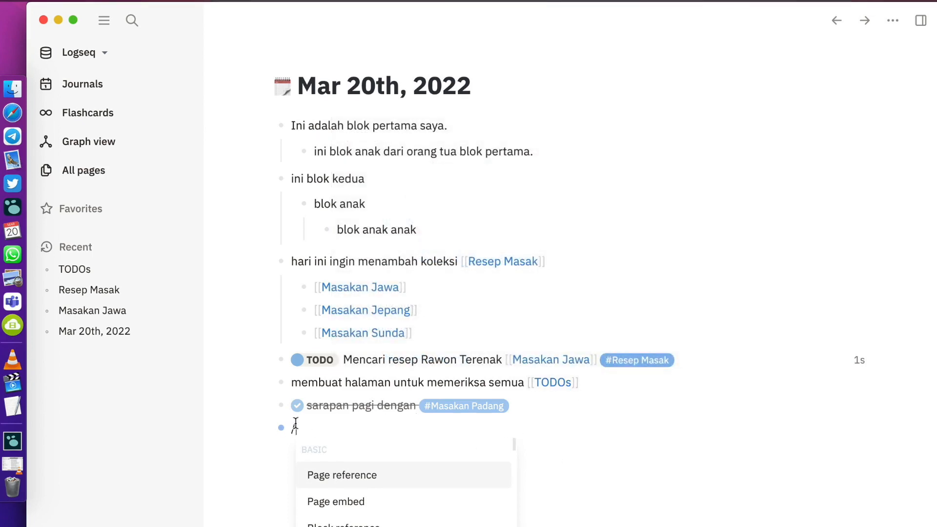
pyautogui.scroll(-4, 366, 493)
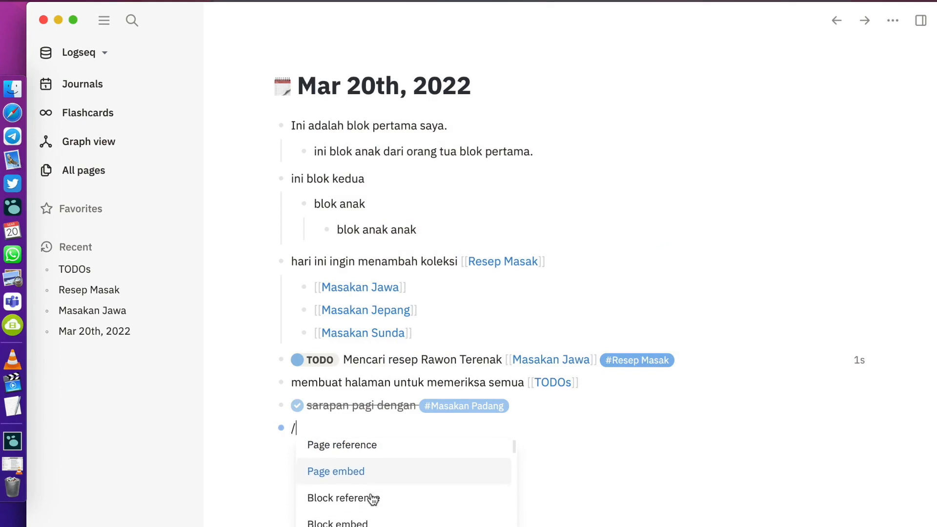
pyautogui.scroll(-3, 372, 499)
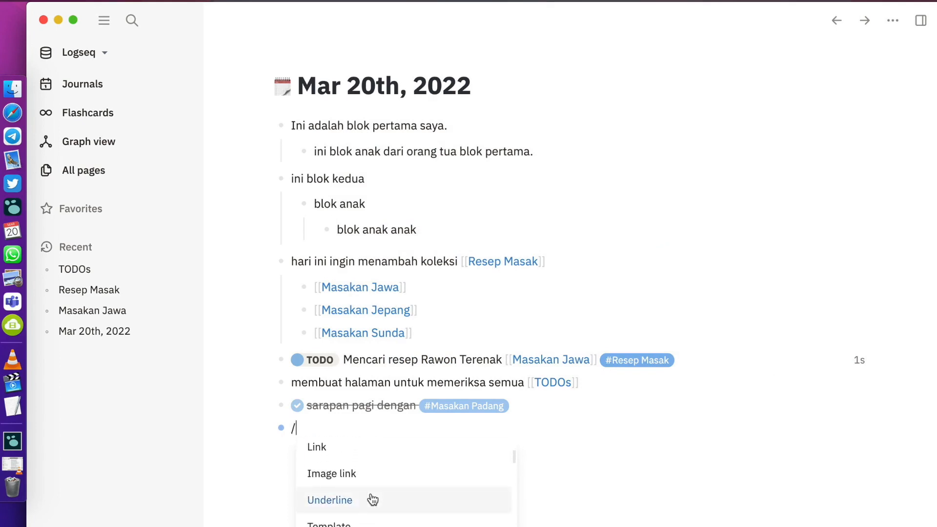
pyautogui.scroll(3, 372, 499)
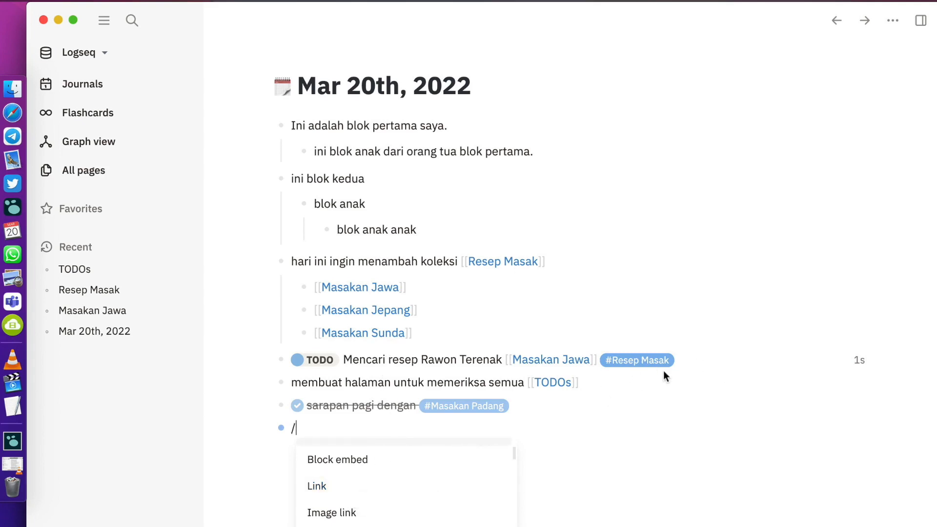
# Step: Add a child block under the Rawon Terenak task and run the /link command in it
pyautogui.click(705, 361)
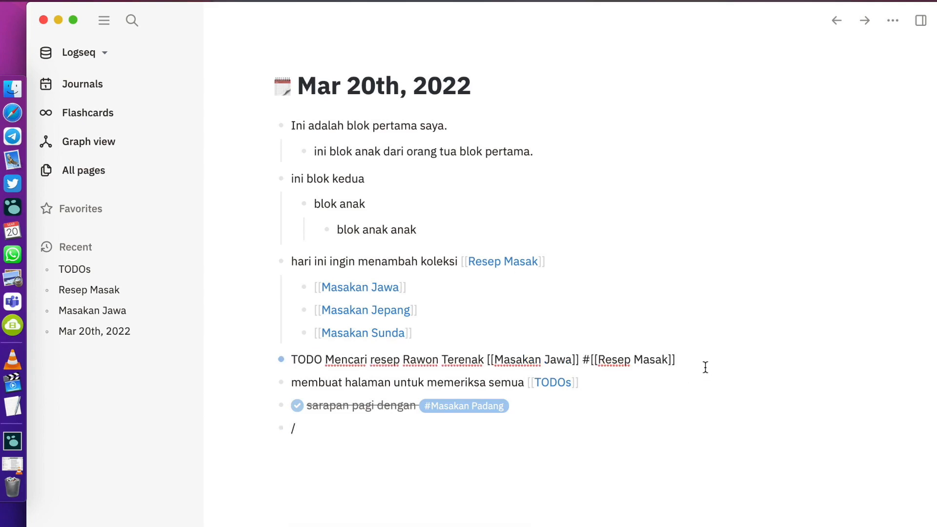
pyautogui.press('Return')
pyautogui.press('Tab')
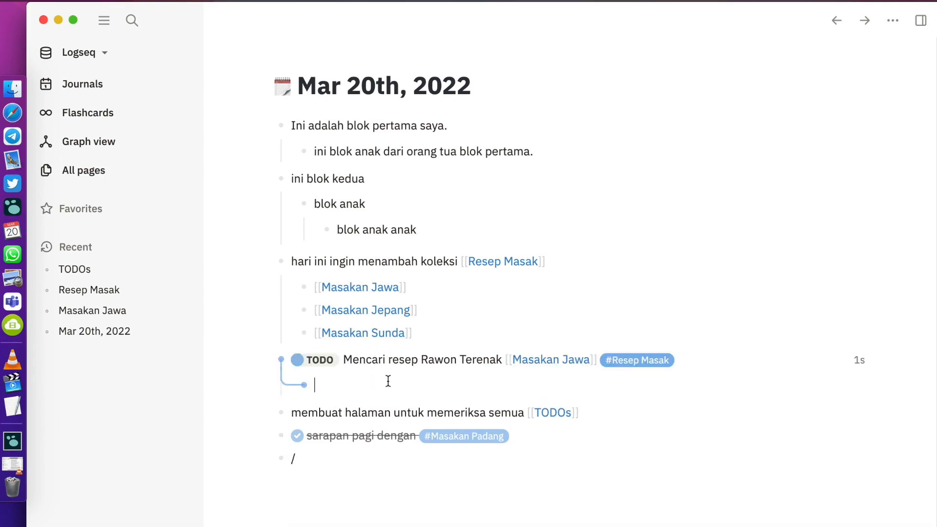
pyautogui.write('/link')
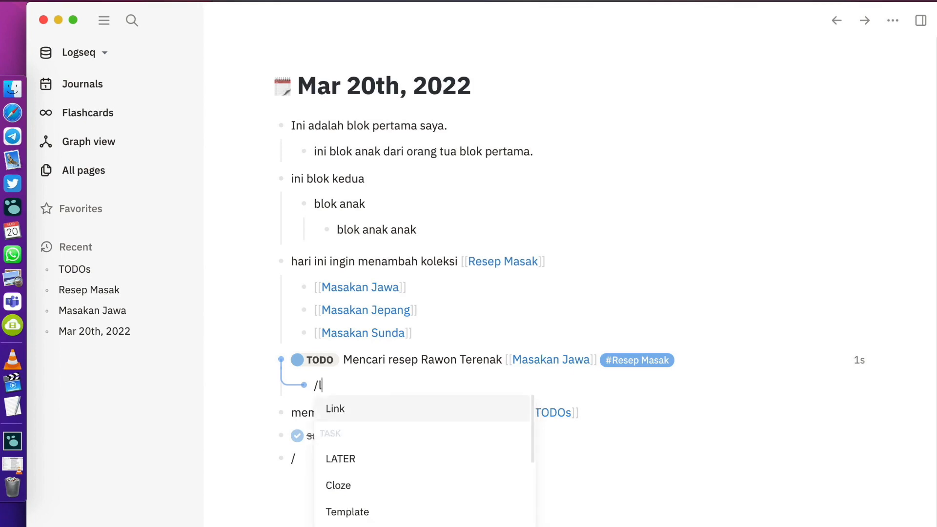
pyautogui.press('Return')
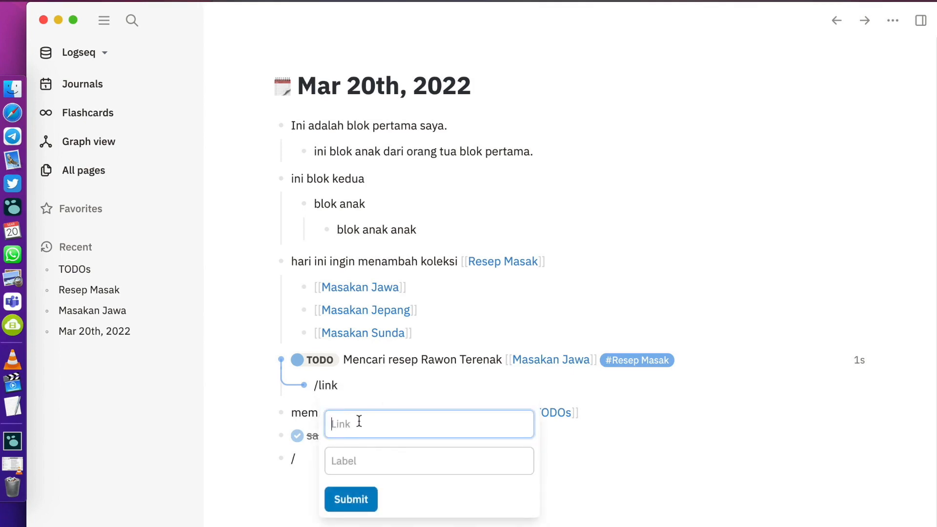
pyautogui.write('bu')
pyautogui.write('eb resep')
pyautogui.press('super+BackSpace')
pyautogui.write('http://webresep.com')
pyautogui.click(370, 461)
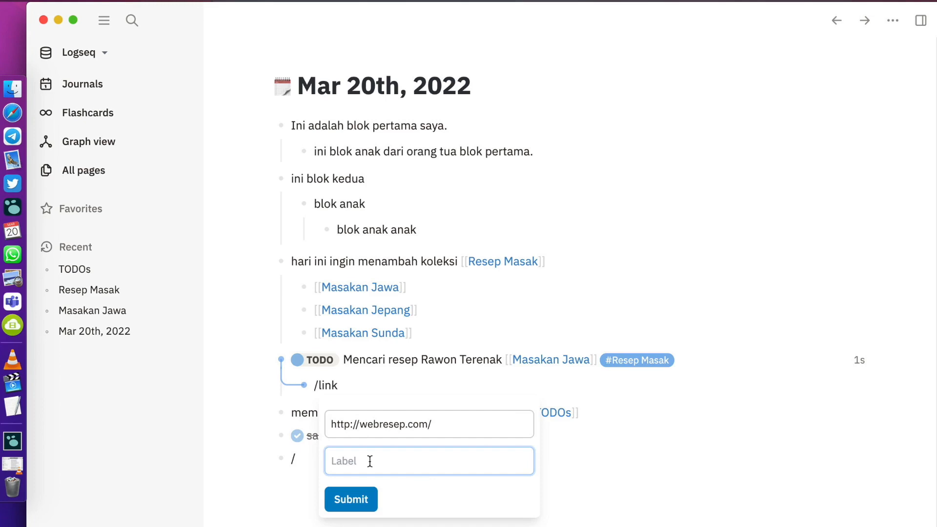
pyautogui.write('webresep')
pyautogui.press('Return')
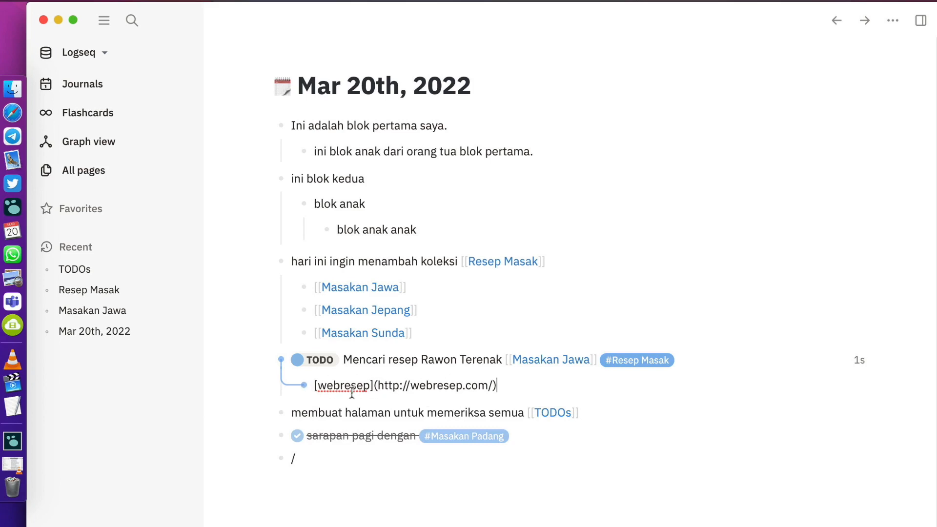
pyautogui.press('Escape')
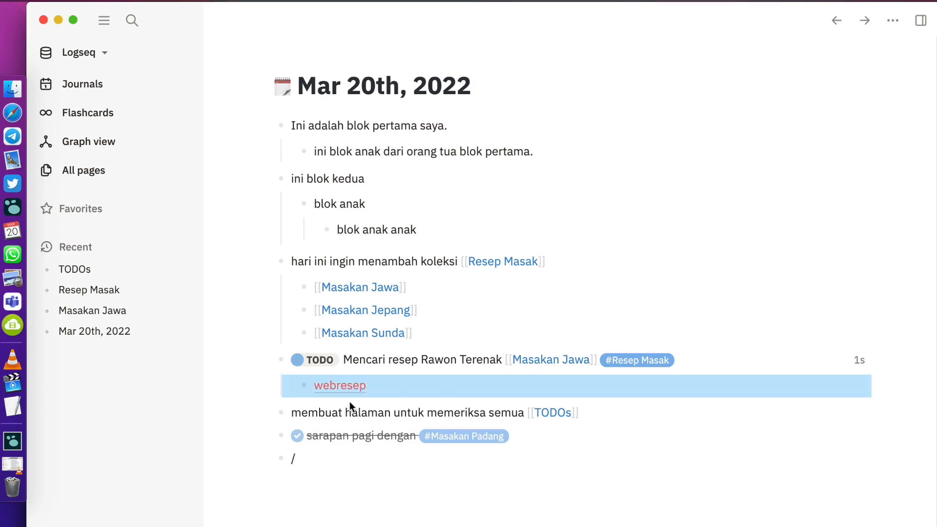
pyautogui.click(190, 407)
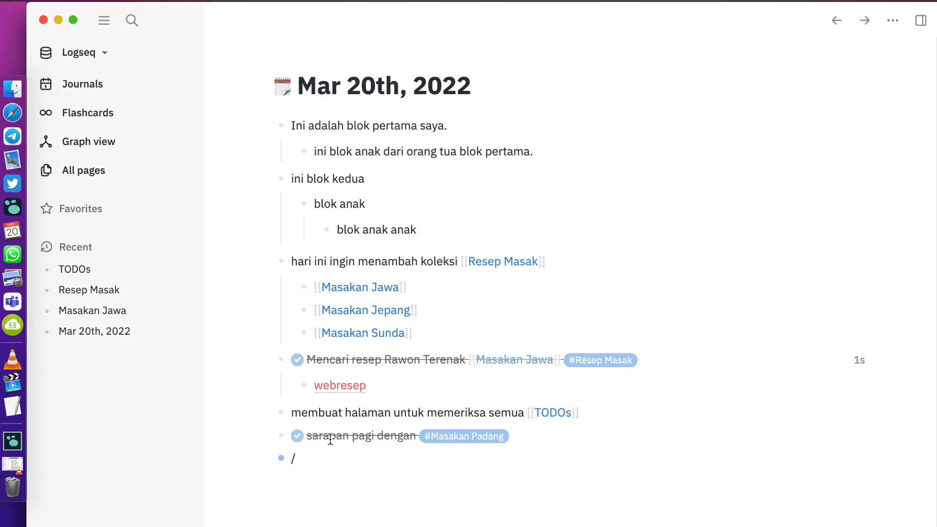
# Step: Reopen the slash command list in the last block and look through the basic commands from Page reference to Link
pyautogui.press('BackSpace')
pyautogui.write('/')
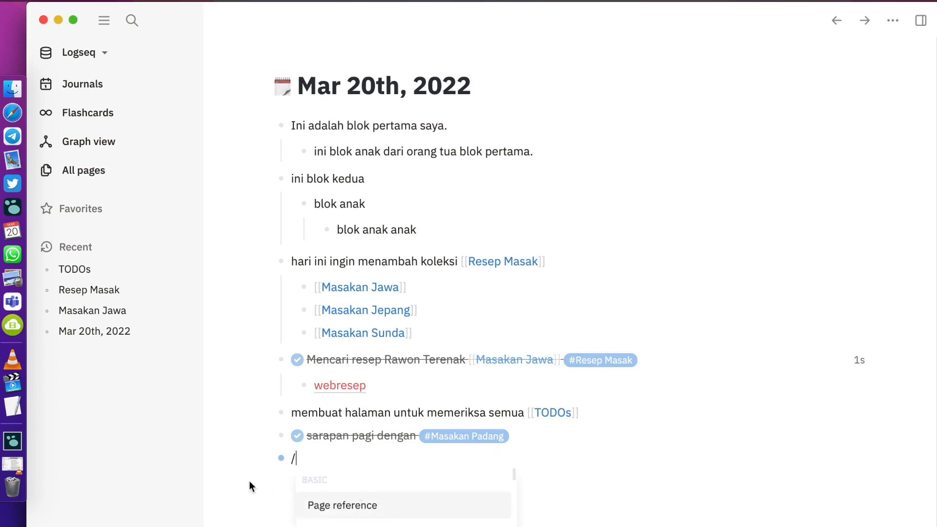
pyautogui.scroll(-1, 358, 521)
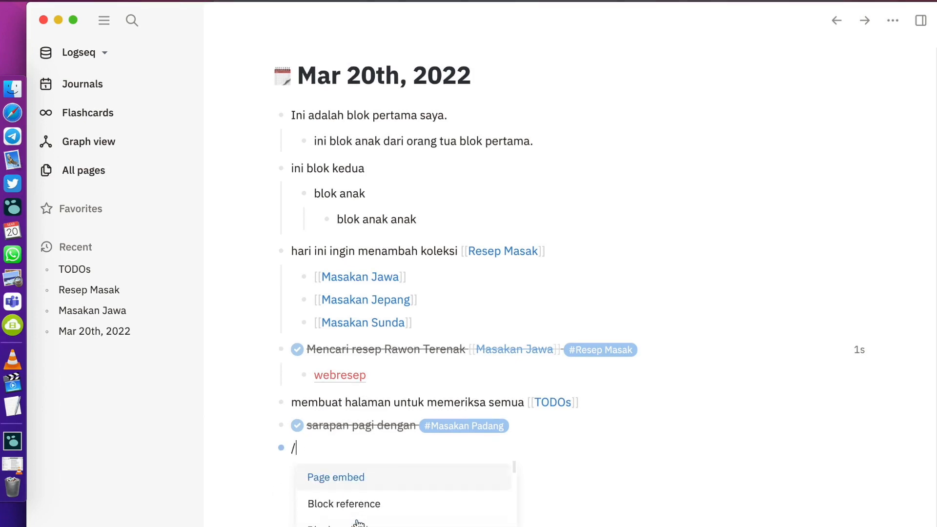
pyautogui.scroll(2, 357, 518)
pyautogui.scroll(-3, 357, 514)
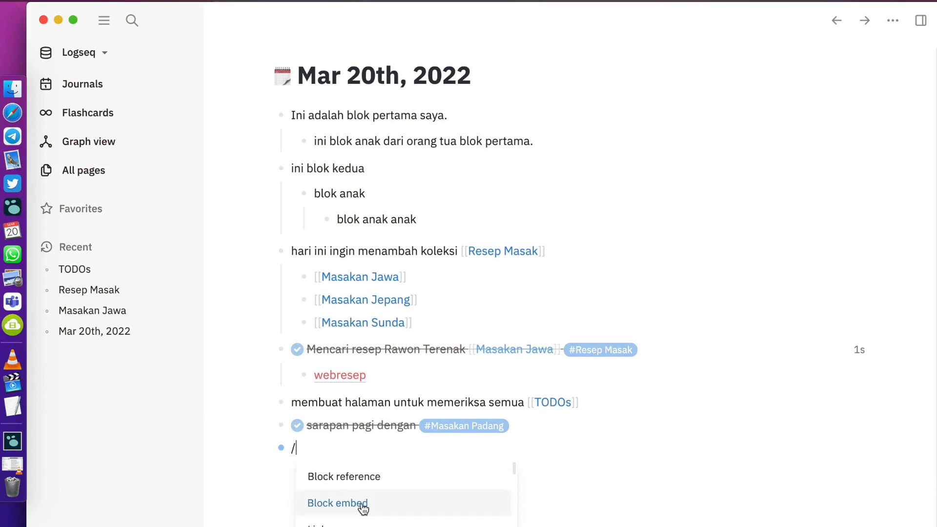
pyautogui.scroll(-1, 361, 512)
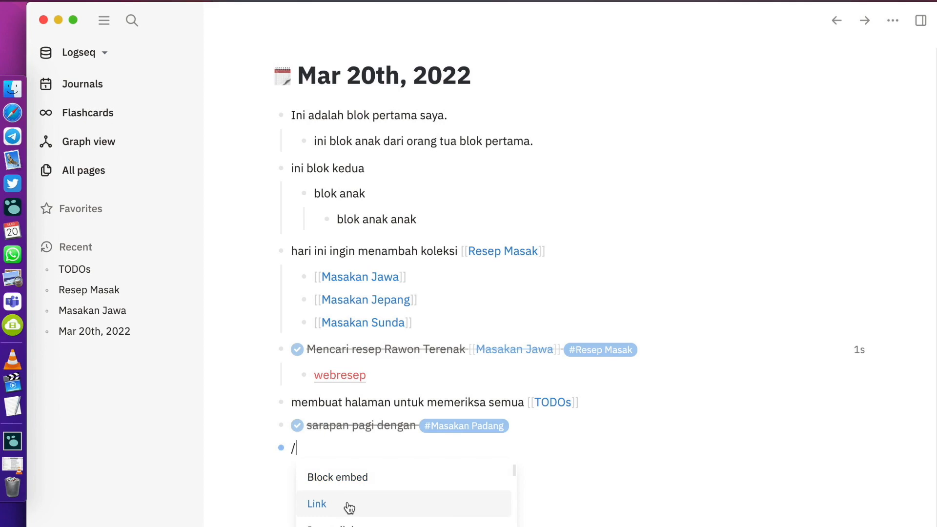
pyautogui.write('link')
pyautogui.click(357, 510)
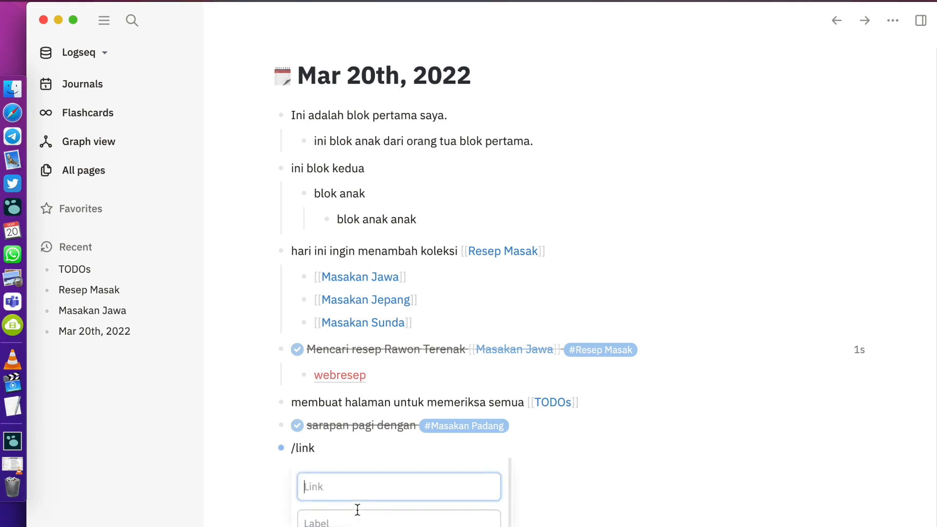
pyautogui.scroll(-1, 346, 494)
pyautogui.scroll(1, 346, 493)
pyautogui.click(335, 516)
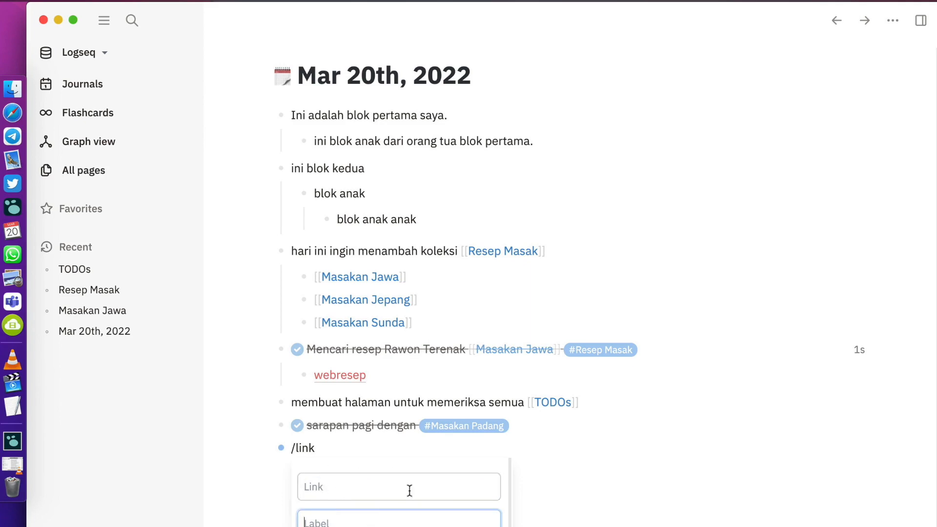
pyautogui.click(320, 447)
pyautogui.press('BackSpace')
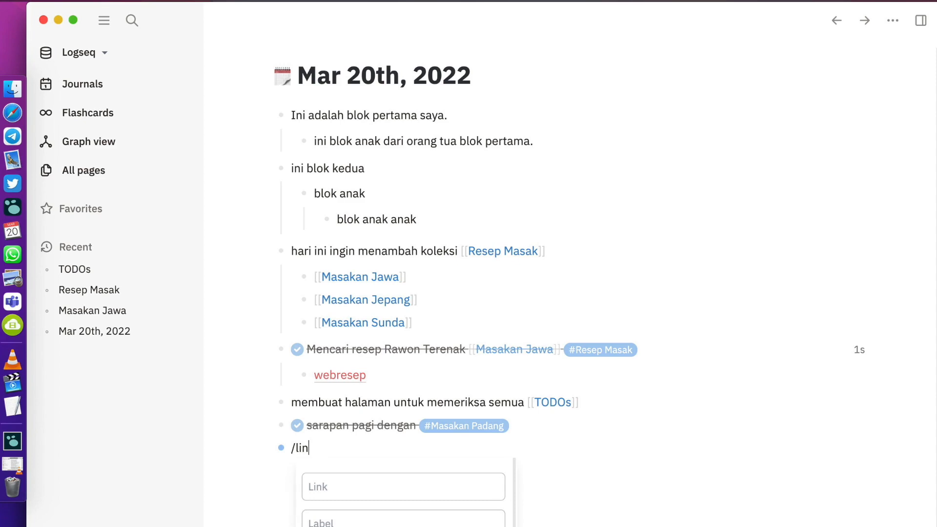
pyautogui.press('BackSpace')
pyautogui.press('BackSpace')
pyautogui.press('BackSpace')
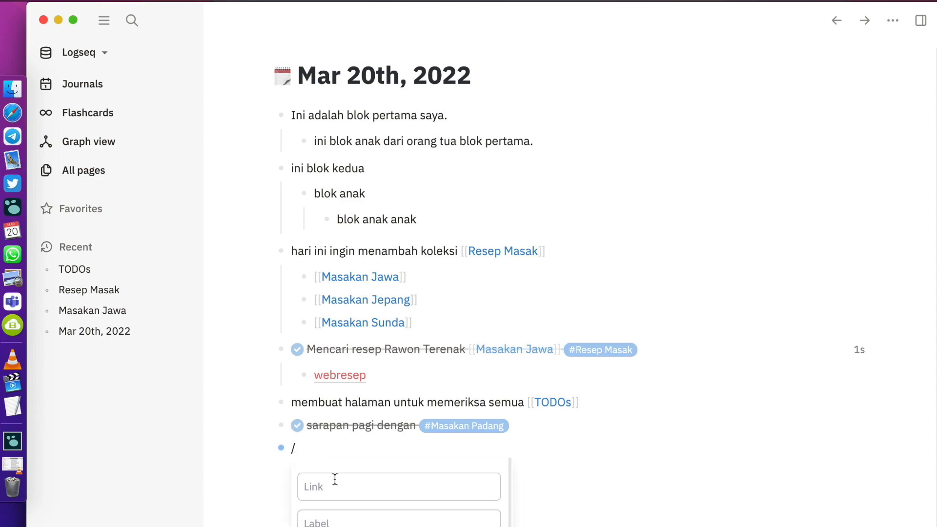
pyautogui.press('BackSpace')
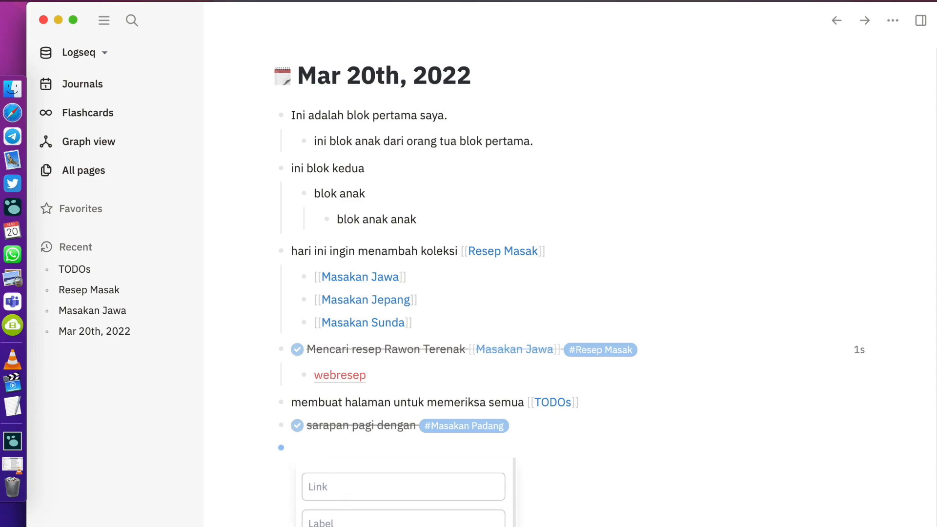
pyautogui.press('Escape')
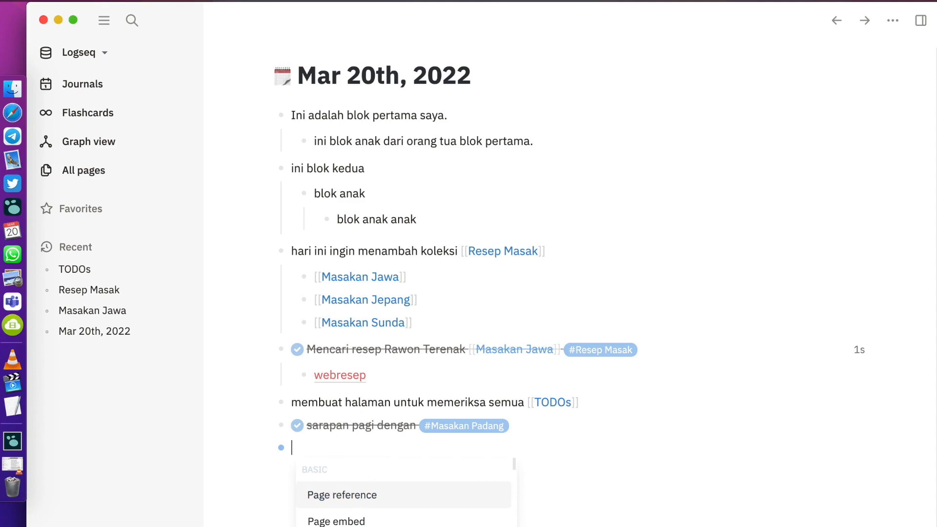
# Step: Look through the slash commands in the last block, covering Image link, Underline, Template and Upload an asset, and close the list
pyautogui.write('/')
pyautogui.press('Down')
pyautogui.press('Down')
pyautogui.press('Down')
pyautogui.press('Down')
pyautogui.press('Down')
pyautogui.press('Down')
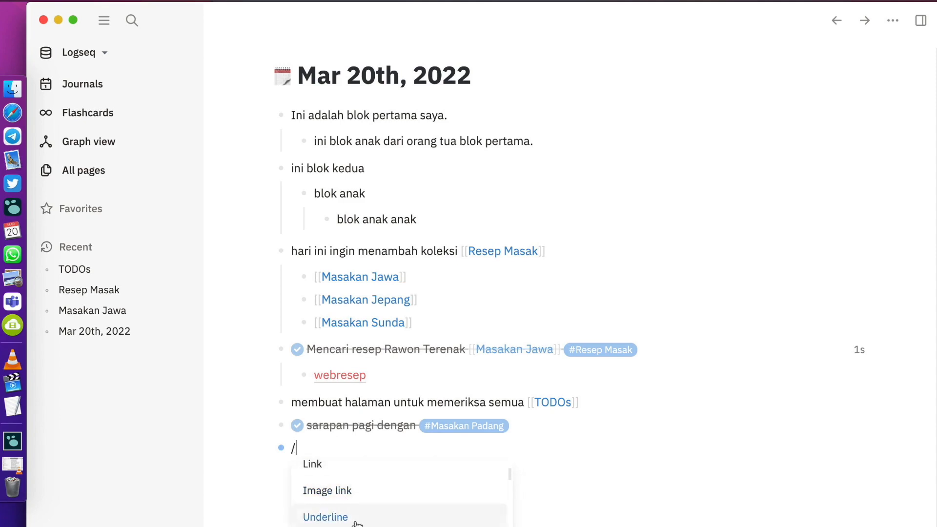
pyautogui.scroll(-1, 357, 525)
pyautogui.scroll(1, 358, 525)
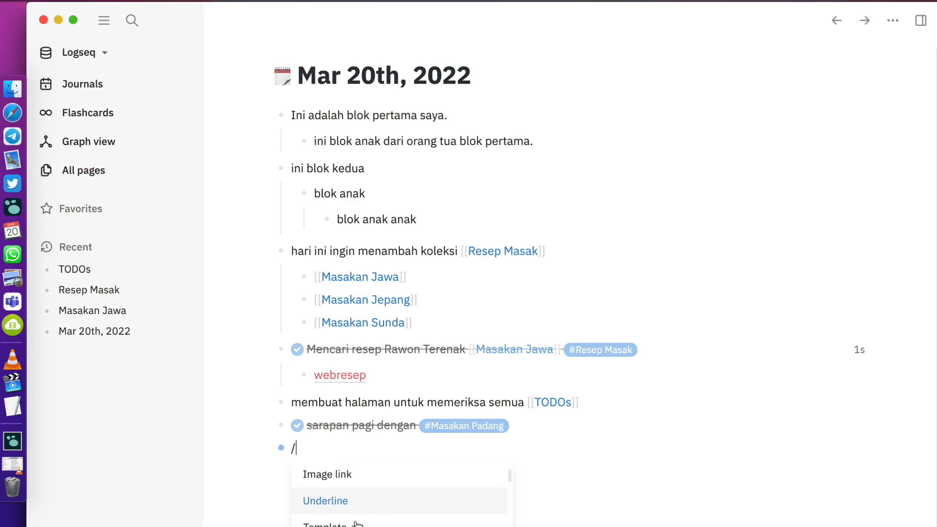
pyautogui.scroll(-1, 358, 525)
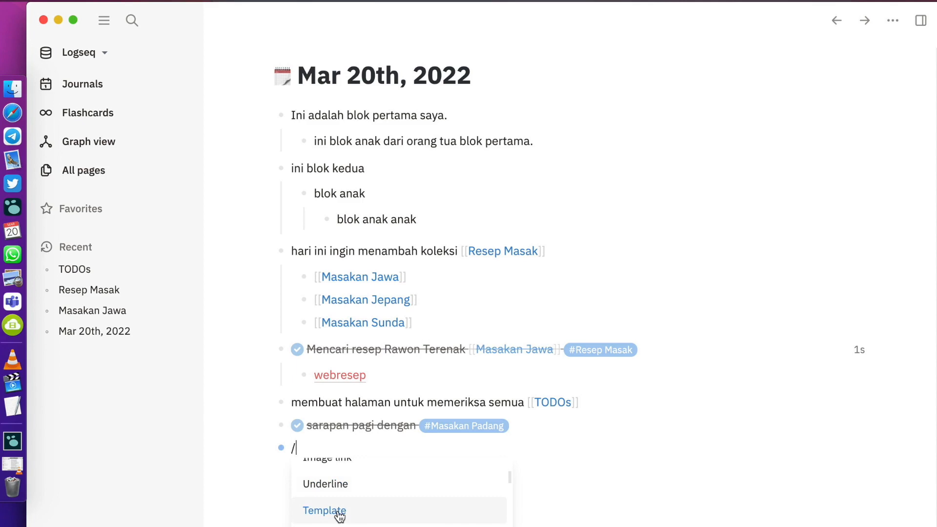
pyautogui.scroll(-1, 340, 516)
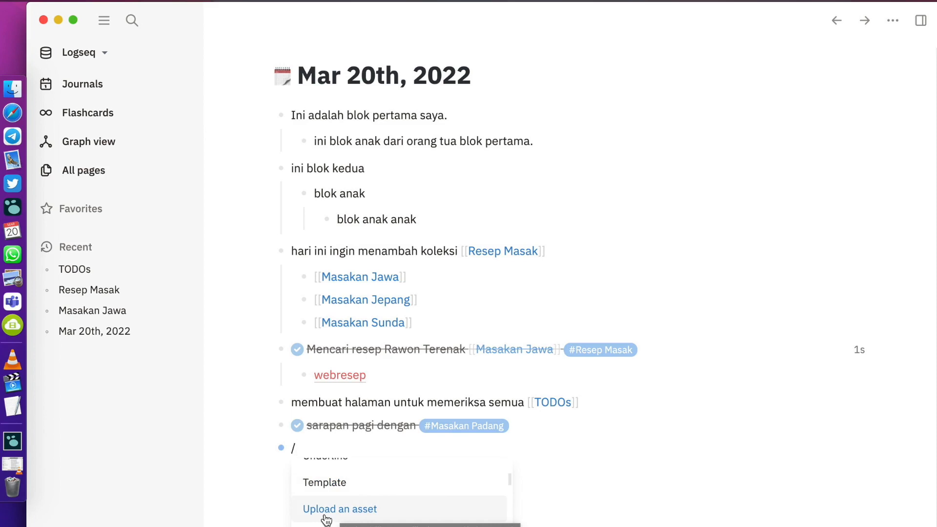
pyautogui.click(243, 466)
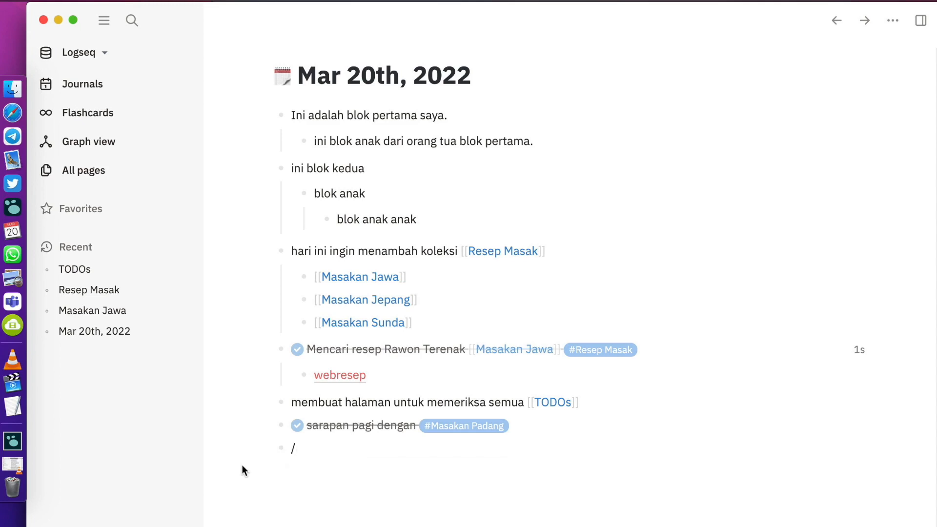
# Step: Switch to Finder, open the OneDrive - Institut Teknologi Sumatera folder, sort it by name and look through its year-prefixed folders
pyautogui.click(10, 93)
pyautogui.click(70, 447)
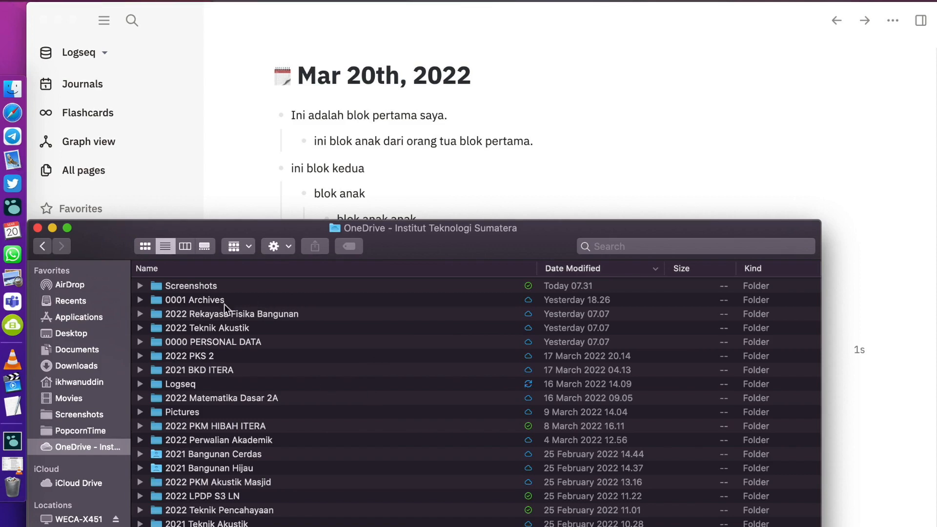
pyautogui.click(236, 272)
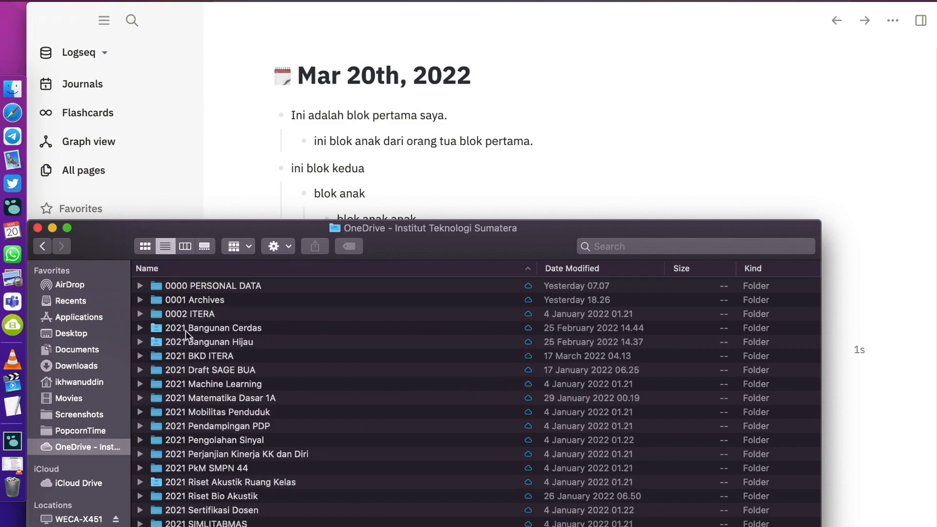
pyautogui.scroll(-10, 187, 355)
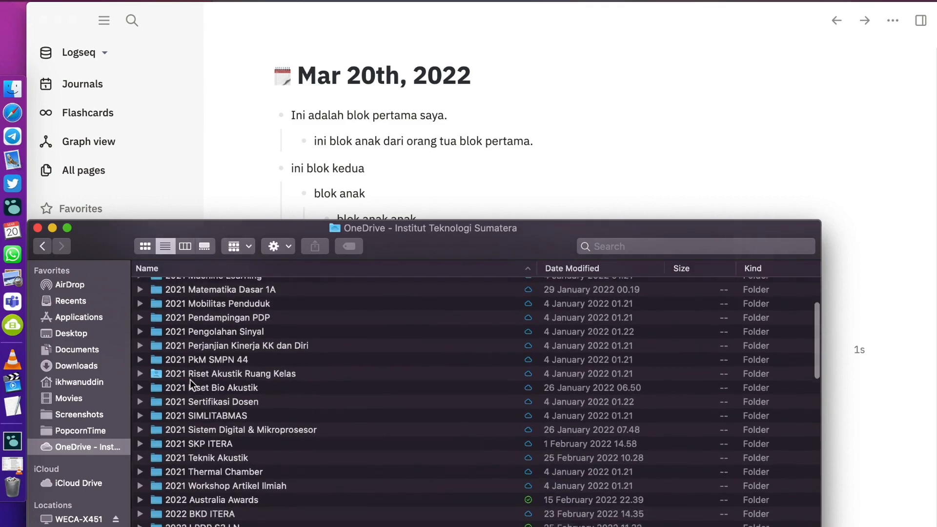
pyautogui.scroll(-3, 186, 442)
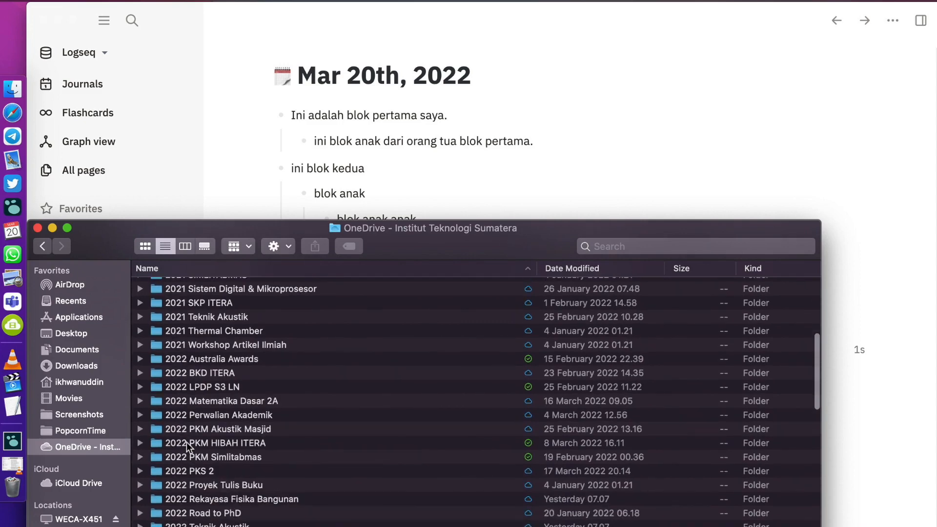
pyautogui.scroll(10, 187, 442)
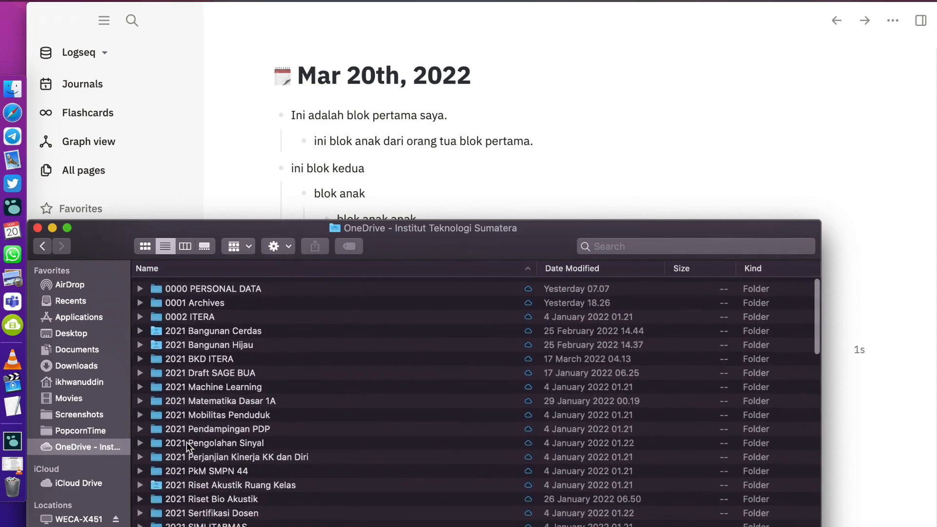
# Step: Expand the 0001 Archives folder, look through its subfolders, collapse it and select the 2021 Bangunan Hijau folder
pyautogui.click(150, 299)
pyautogui.click(140, 300)
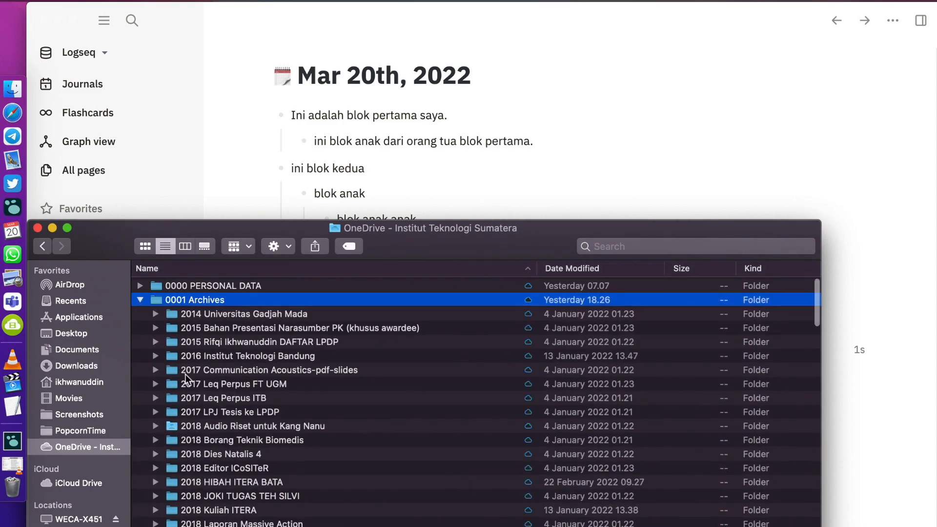
pyautogui.scroll(-5, 199, 341)
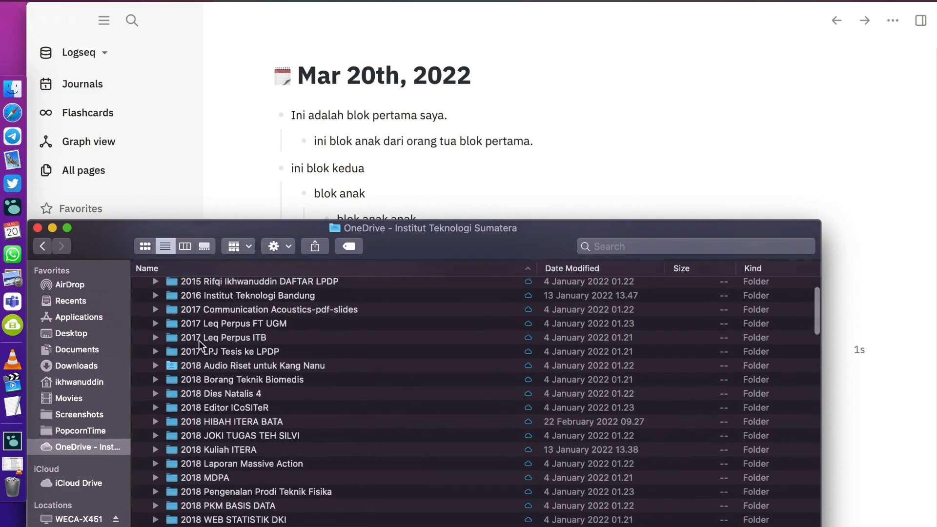
pyautogui.scroll(-5, 195, 427)
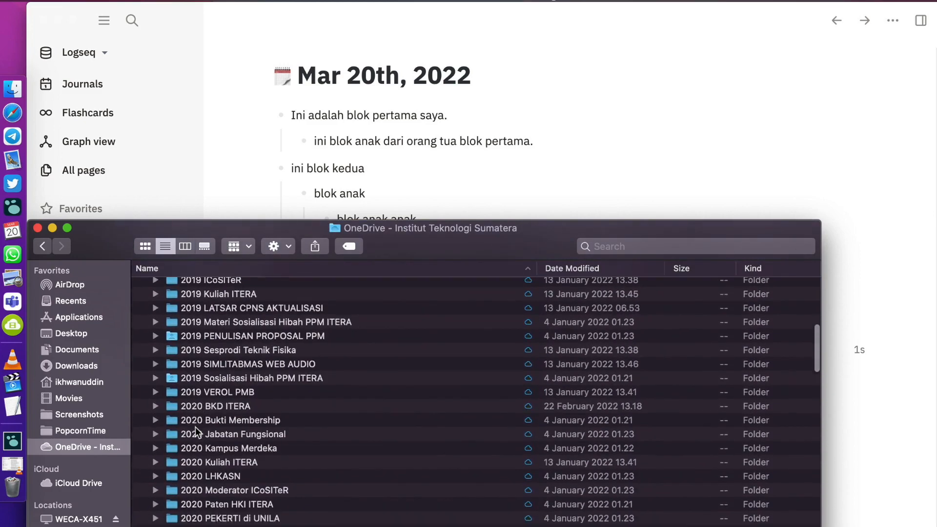
pyautogui.scroll(10, 196, 426)
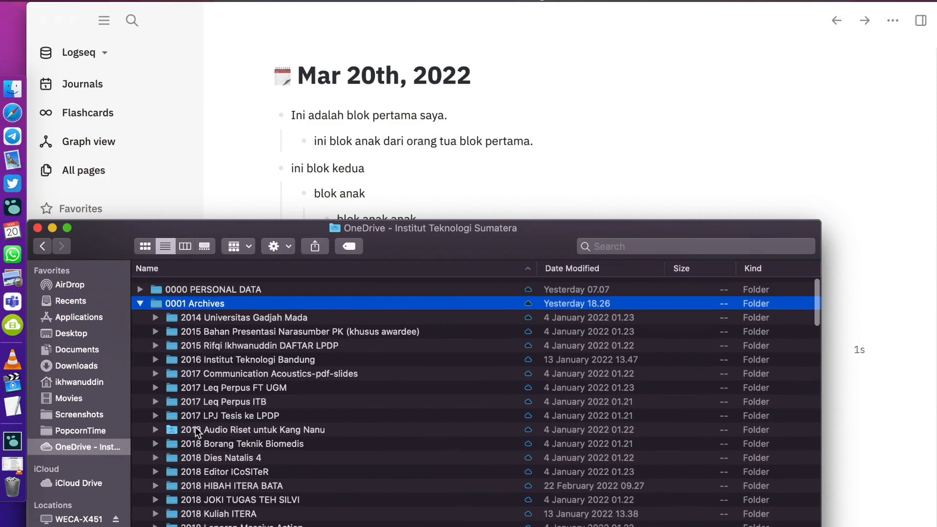
pyautogui.click(141, 300)
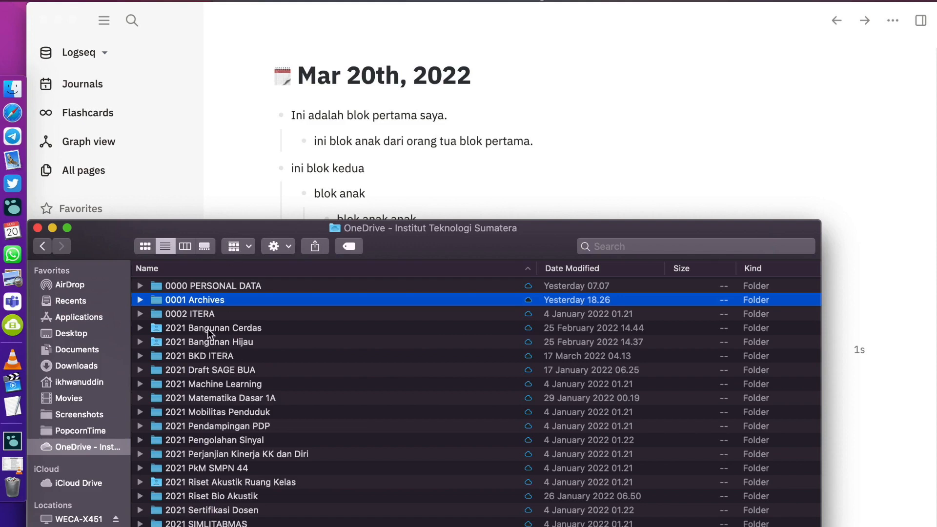
pyautogui.click(203, 341)
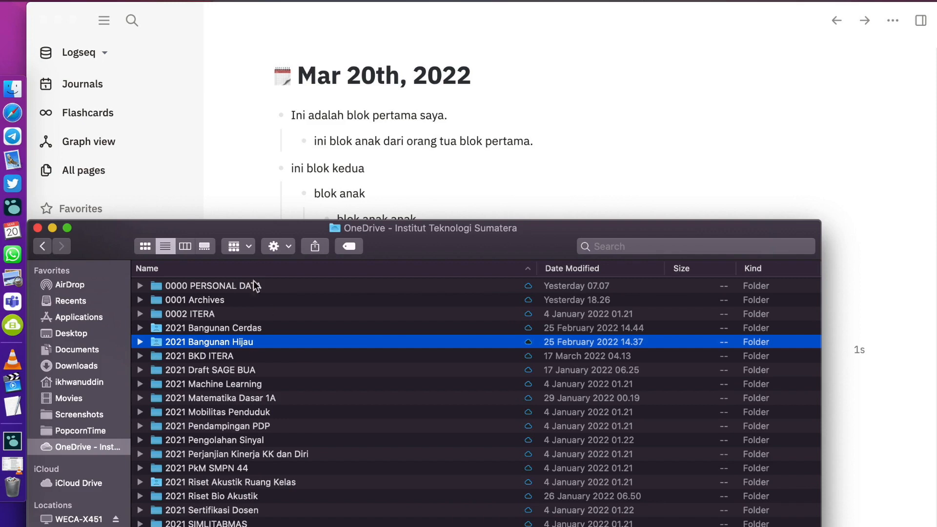
# Step: Return to Logseq and bring up the slash command list again in the last journal block
pyautogui.click(239, 159)
pyautogui.click(331, 455)
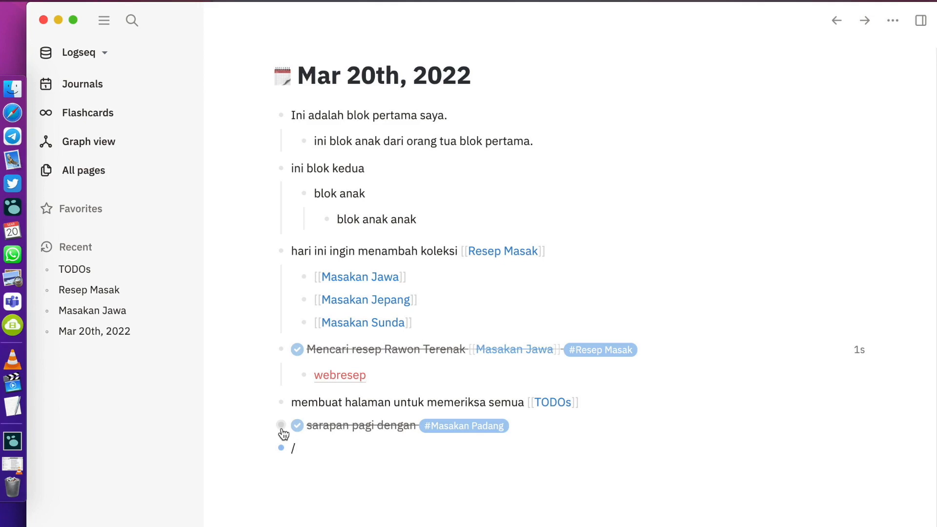
pyautogui.press('BackSpace')
pyautogui.write('/')
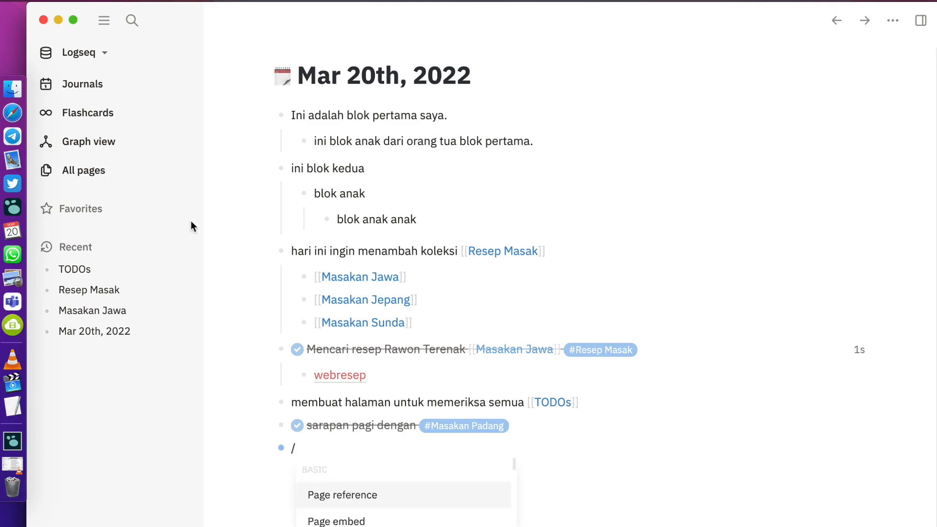
# Step: Switch to Safari and search the web for "gambar rawon"
pyautogui.click(13, 112)
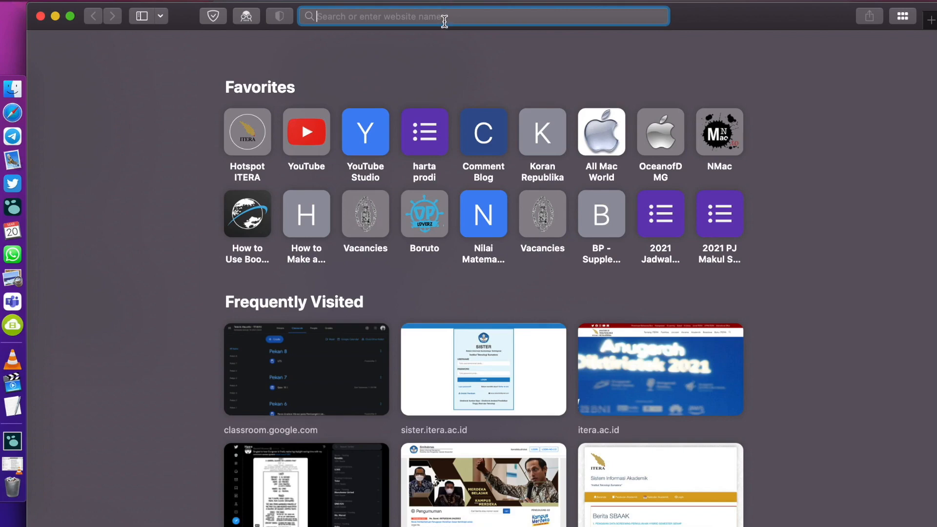
pyautogui.write('gambar rawon')
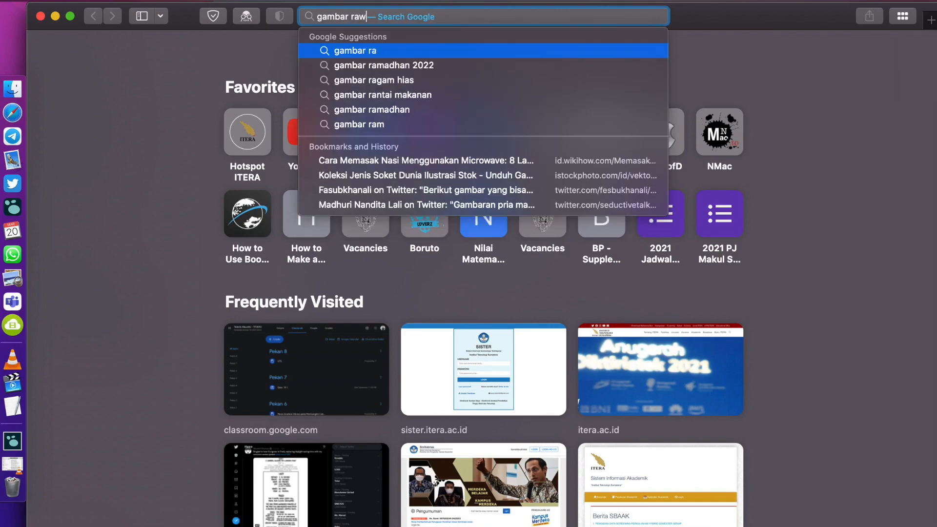
pyautogui.press('Return')
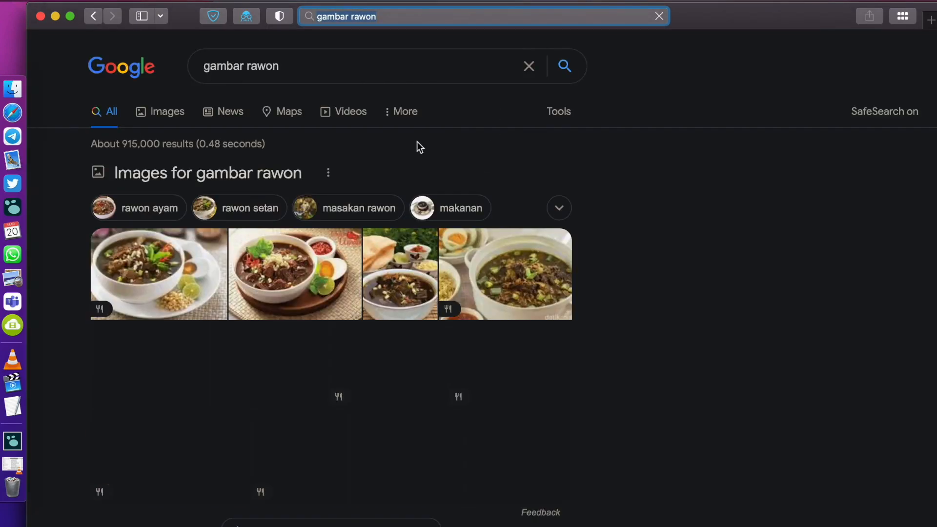
# Step: Open the first rawon picture from masakapahariini.com in the image results and save it to the Downloads folder
pyautogui.click(165, 270)
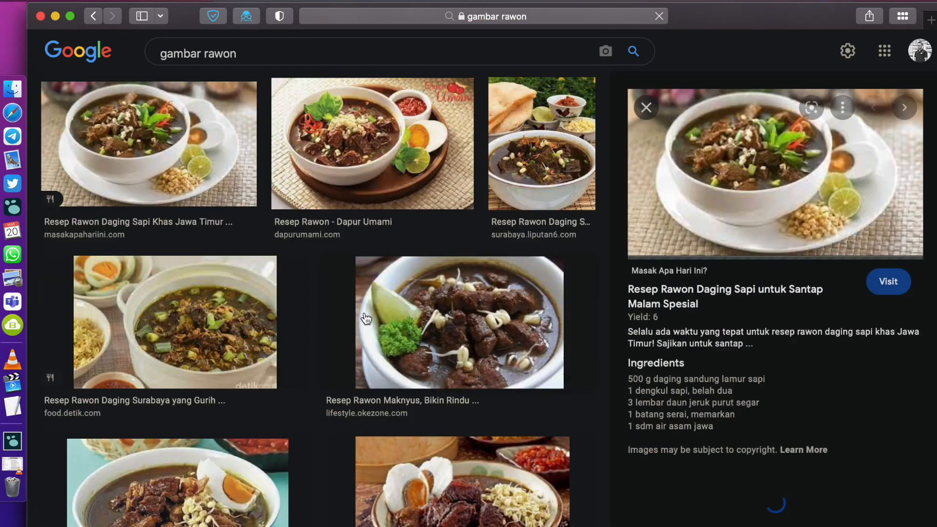
pyautogui.scroll(3, 508, 297)
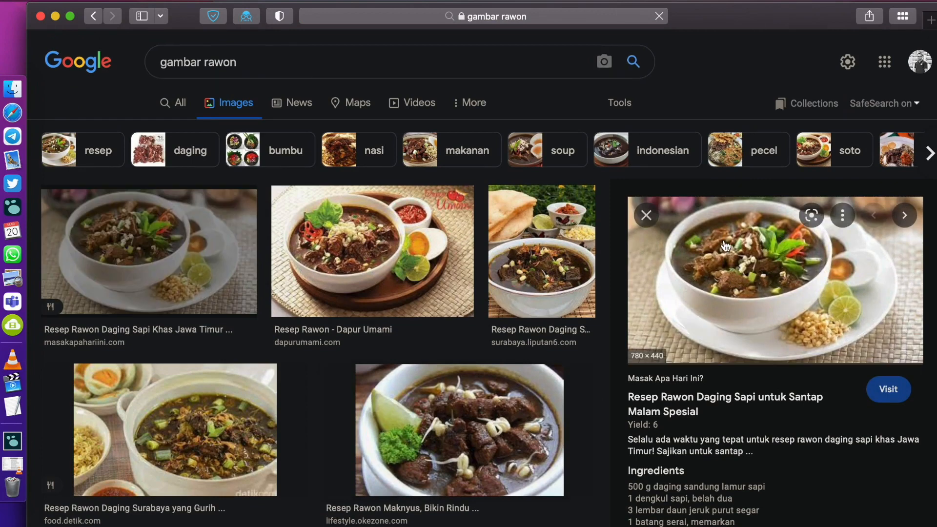
pyautogui.rightClick(726, 269)
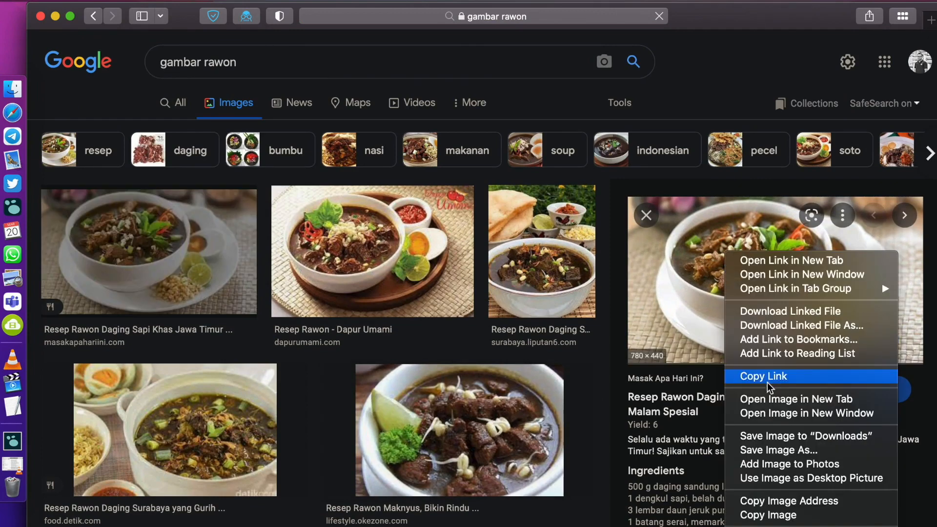
pyautogui.click(790, 436)
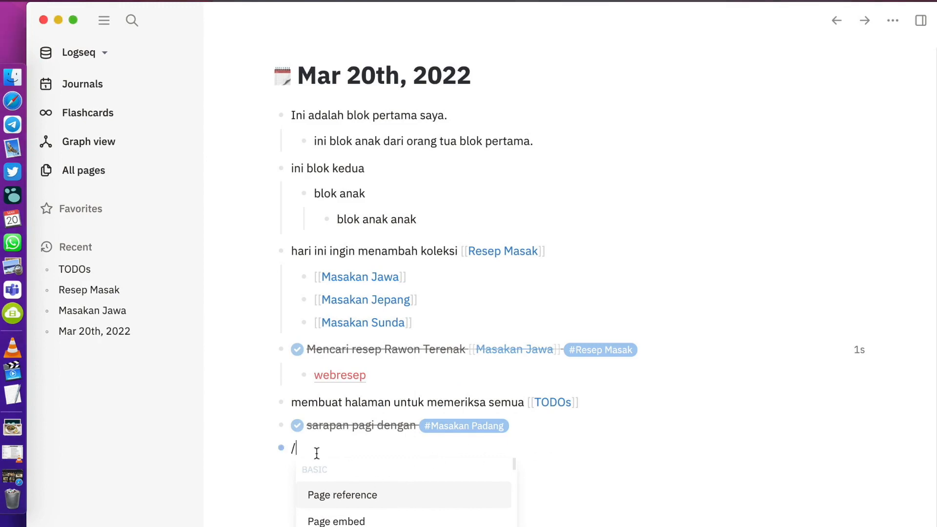
# Step: Return to Logseq and upload resep-rawon-daging-780x440.jpg from Downloads as an asset in the last journal block, then leave editing
pyautogui.scroll(-2, 354, 523)
pyautogui.scroll(-4, 354, 522)
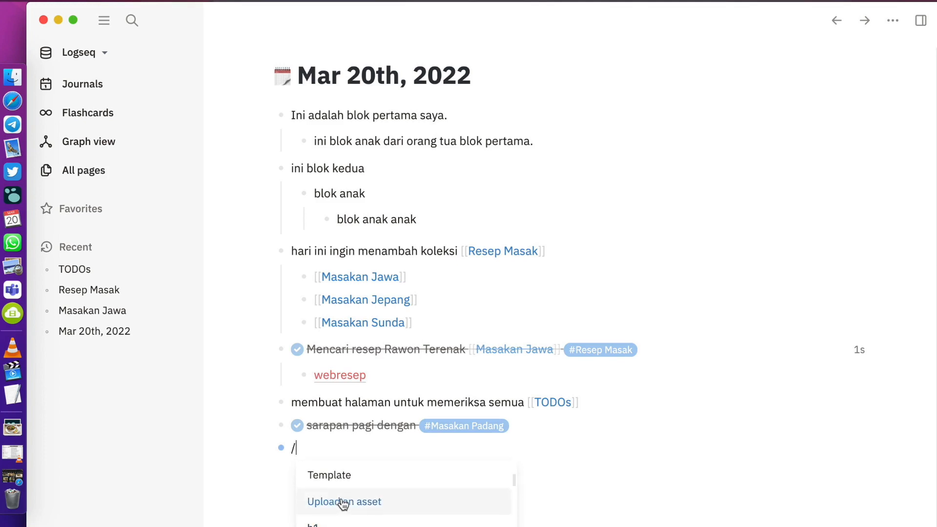
pyautogui.click(343, 503)
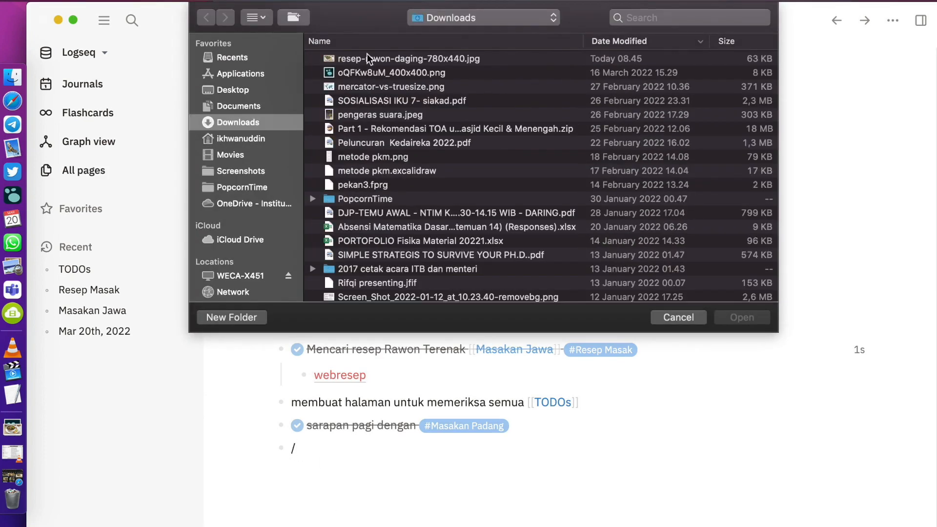
pyautogui.click(367, 58)
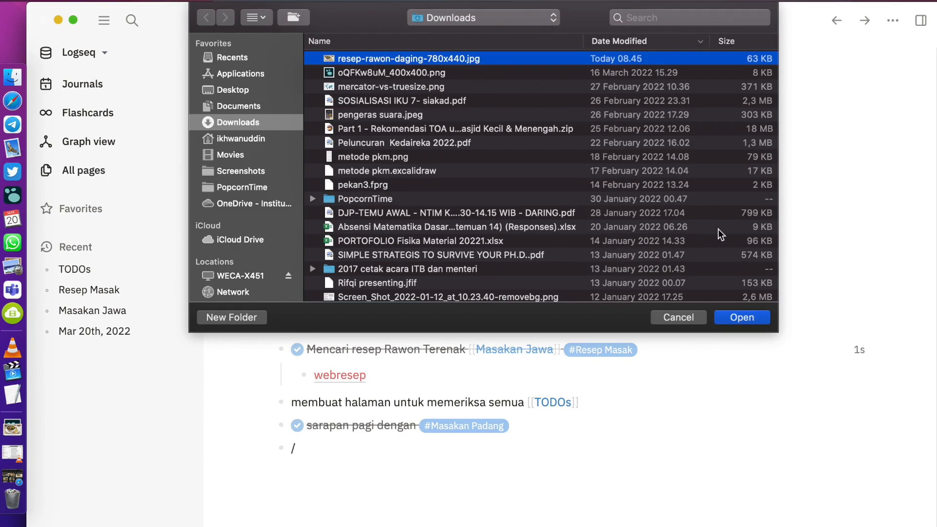
pyautogui.click(742, 316)
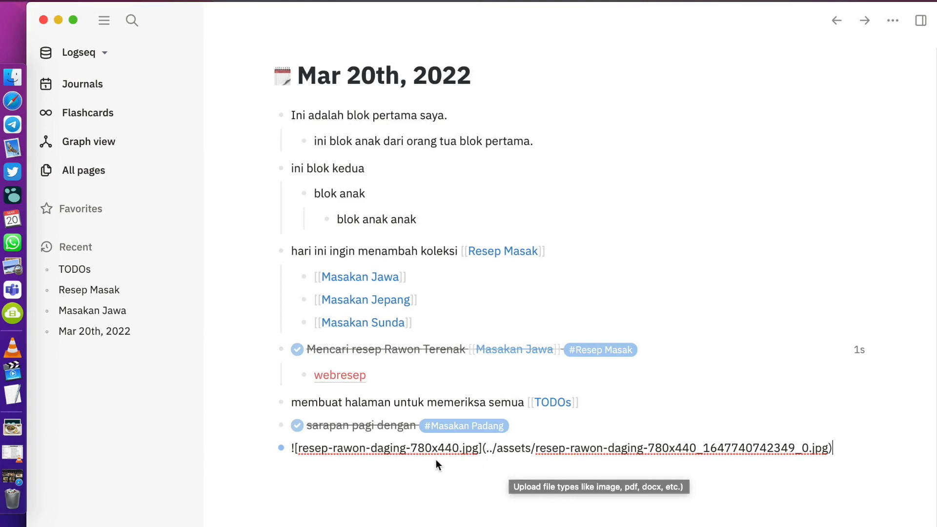
pyautogui.press('Escape')
pyautogui.scroll(-6, 566, 480)
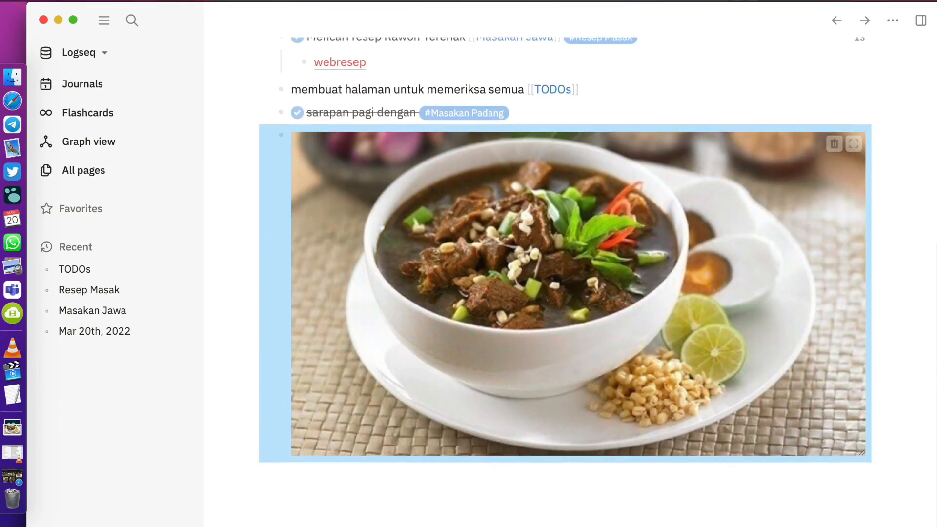
pyautogui.click(225, 385)
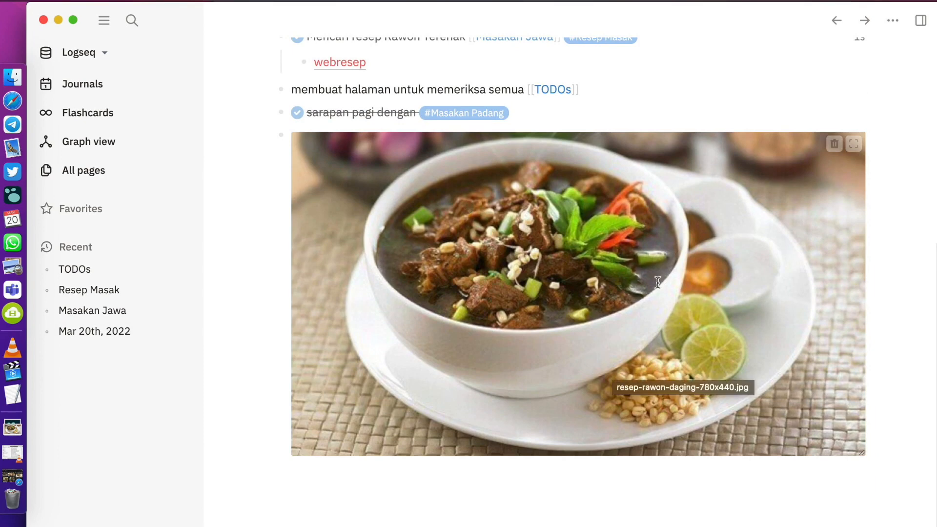
pyautogui.scroll(6, 657, 281)
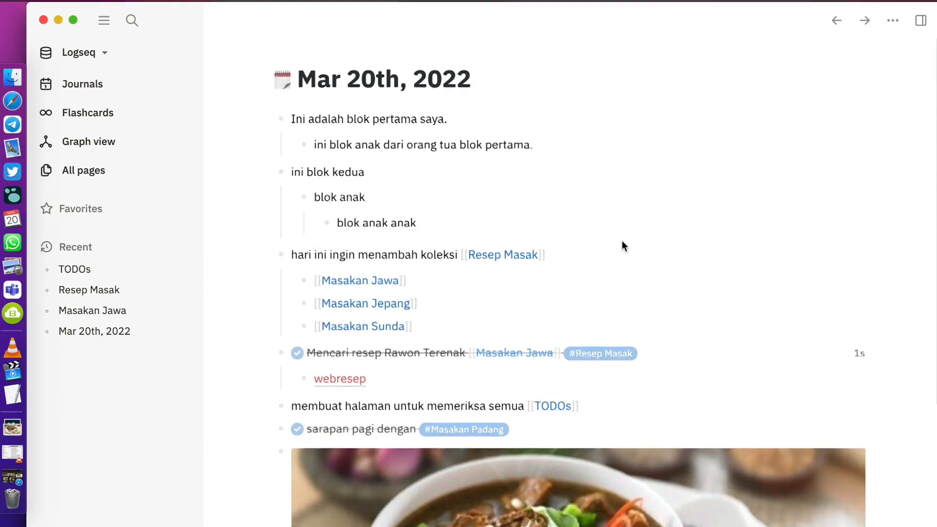
pyautogui.scroll(-2, 622, 241)
pyautogui.scroll(2, 621, 241)
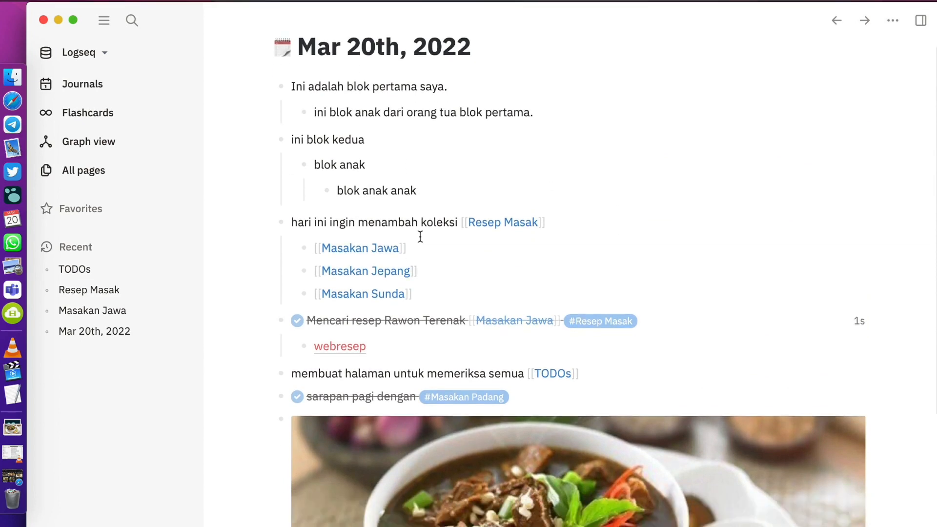
pyautogui.scroll(-5, 420, 236)
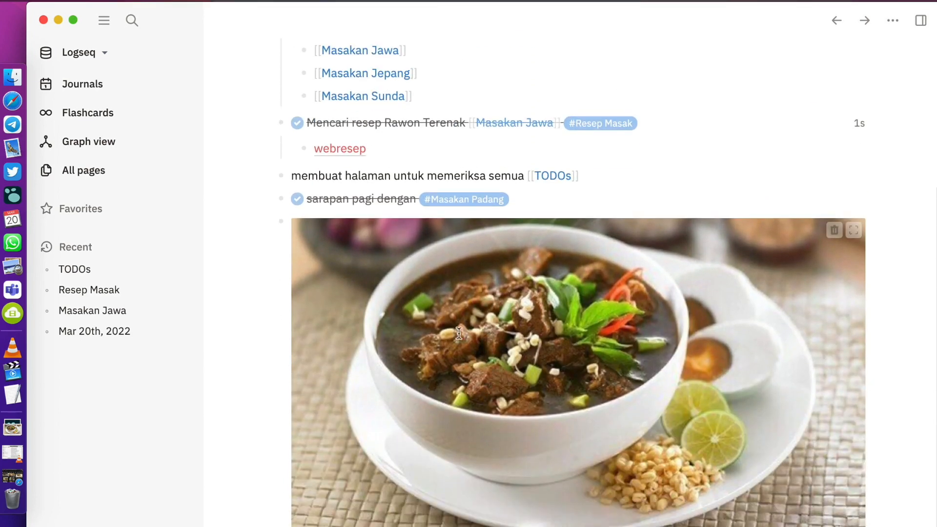
pyautogui.scroll(-1, 459, 334)
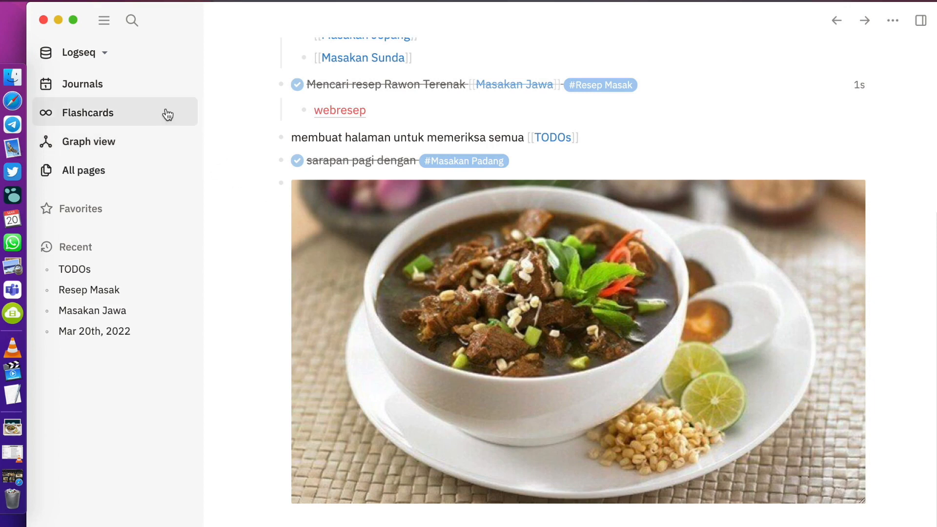
# Step: Switch to Finder, open the Logseq folder in the home directory and expand its assets folder to check the uploaded picture
pyautogui.click(16, 78)
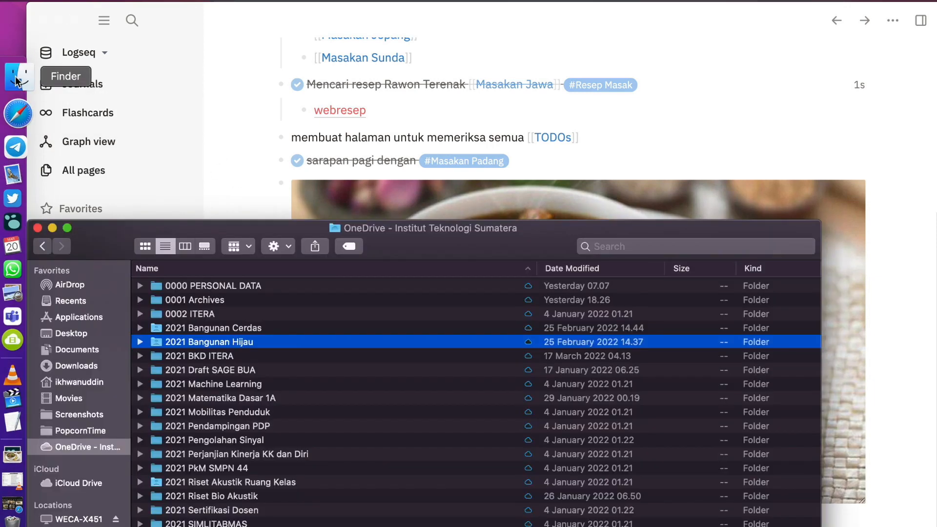
pyautogui.click(66, 381)
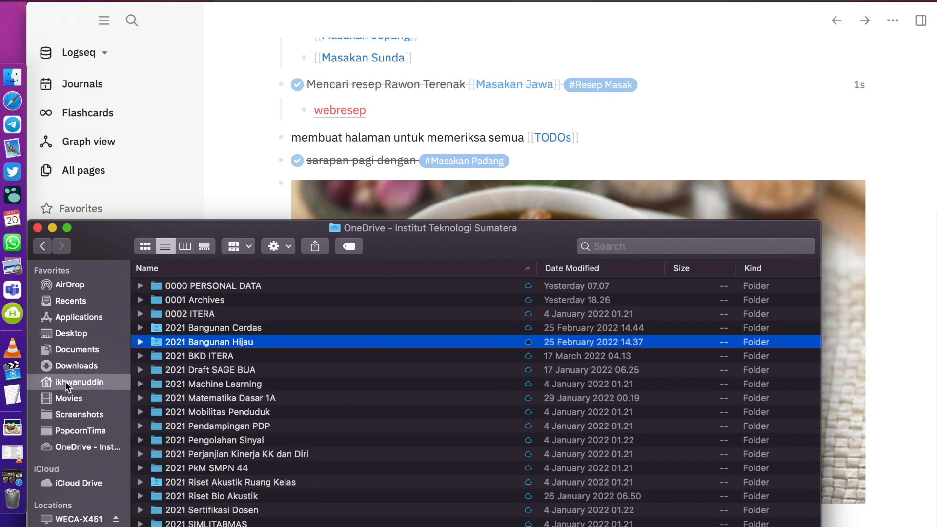
pyautogui.doubleClick(186, 286)
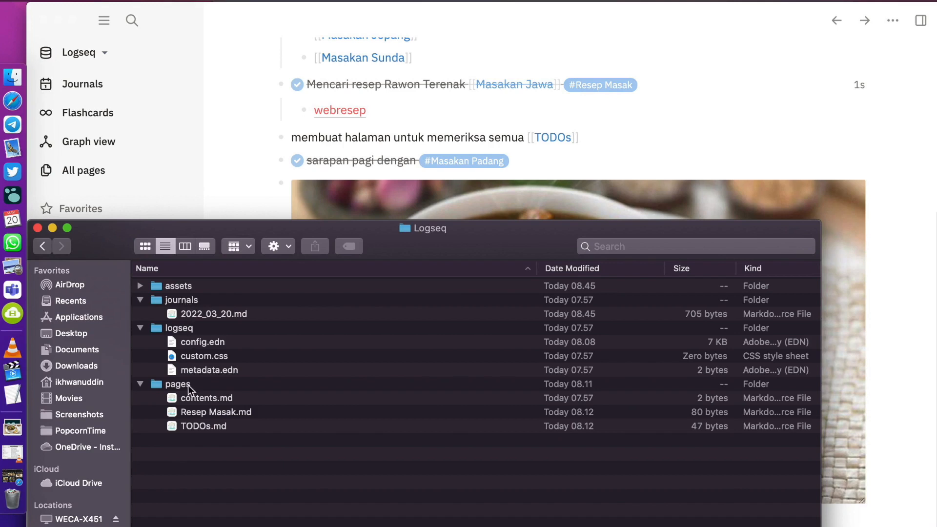
pyautogui.click(141, 286)
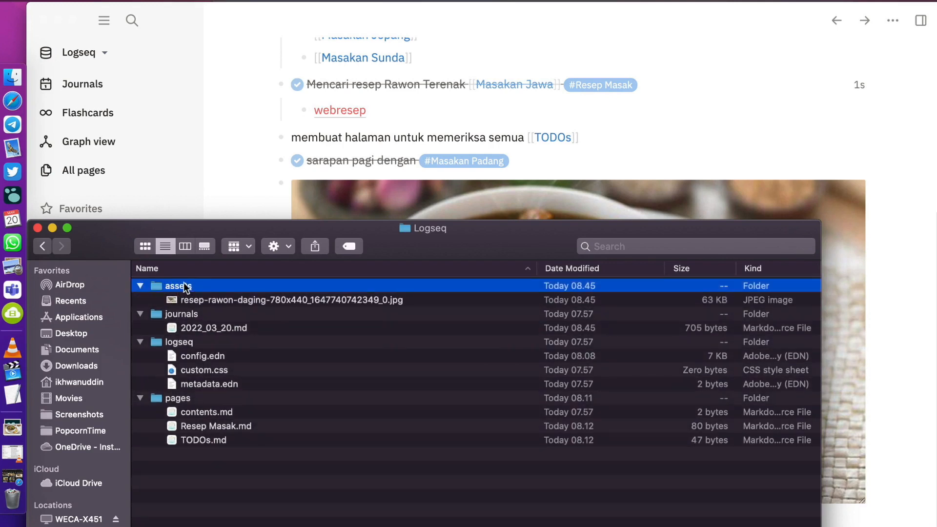
# Step: Return to Logseq and show the picture block's Markdown source to check its asset path, then leave editing
pyautogui.click(263, 178)
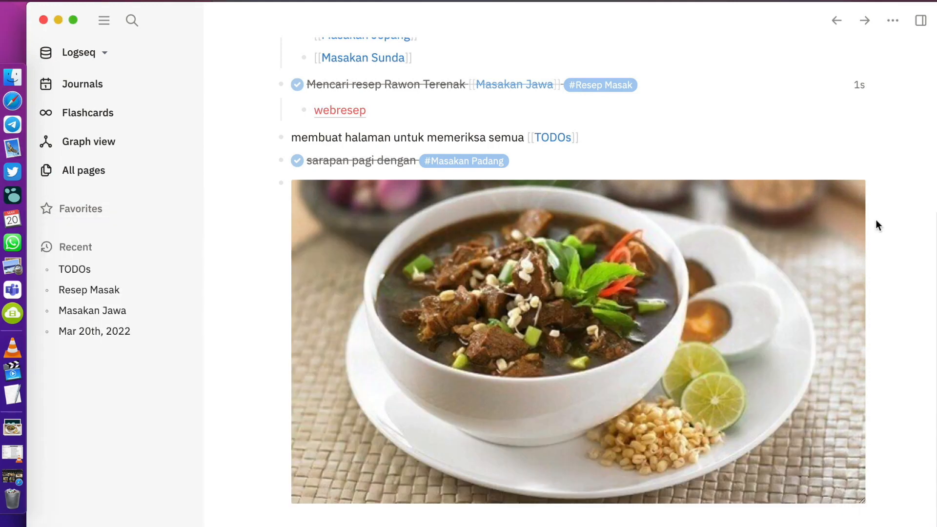
pyautogui.click(837, 215)
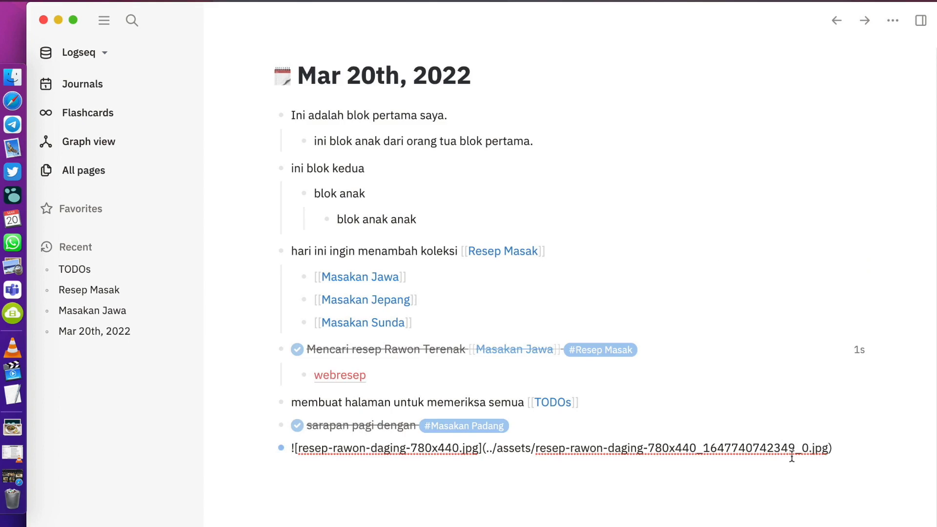
pyautogui.press('Escape')
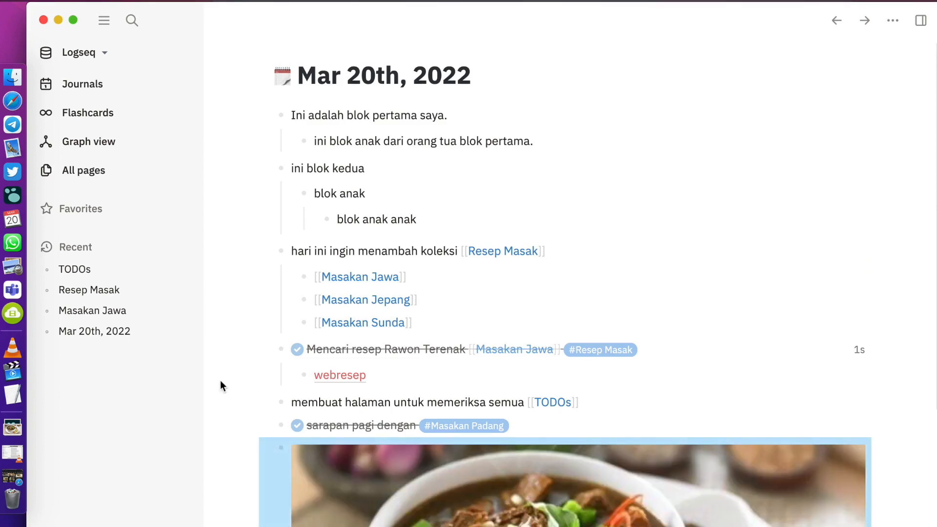
pyautogui.click(236, 449)
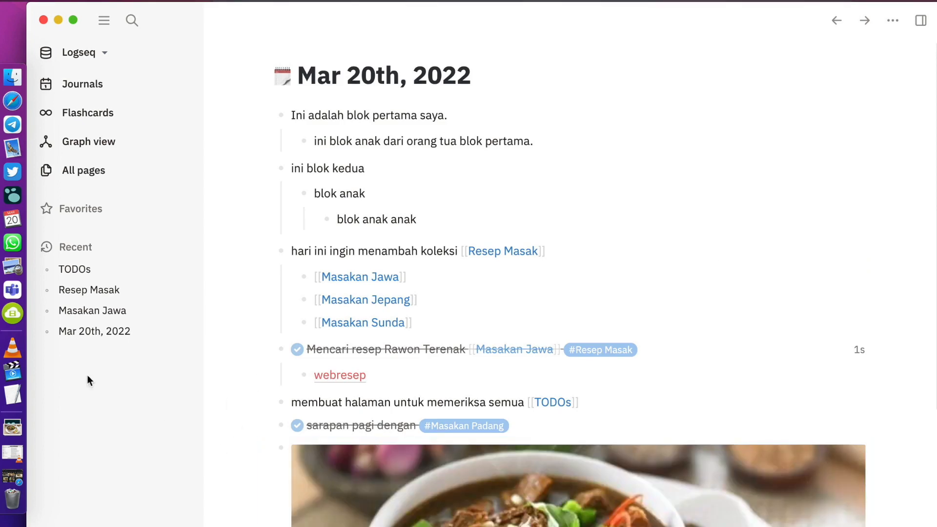
# Step: Switch to Finder, select the rawon picture file in the assets folder to compare its name, and return to Logseq
pyautogui.click(13, 78)
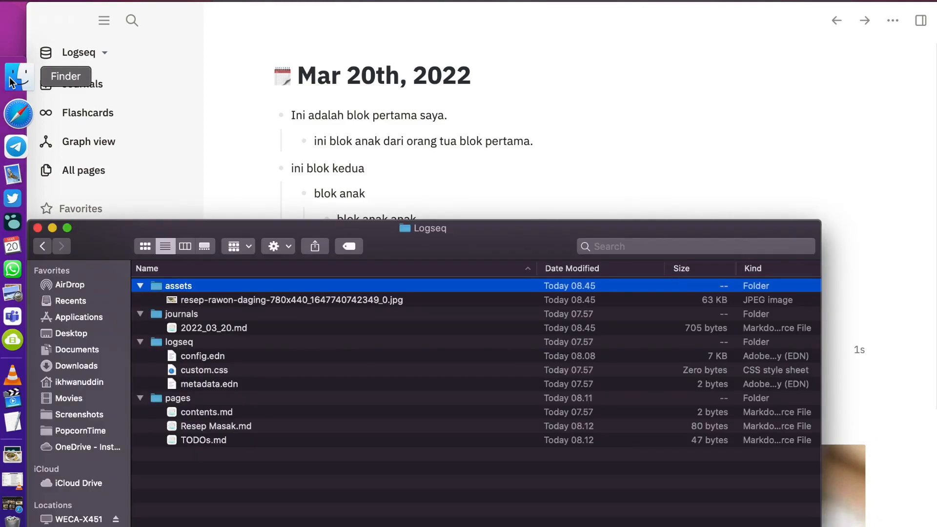
pyautogui.click(261, 301)
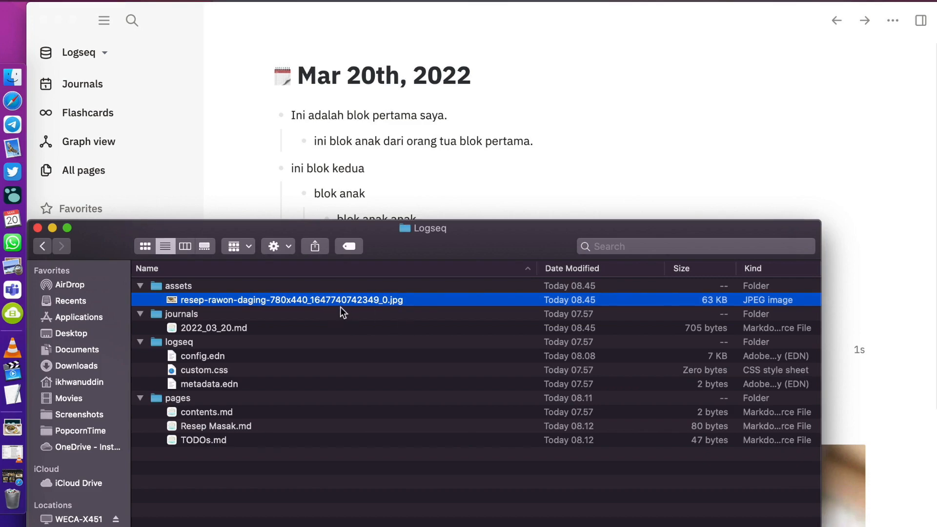
pyautogui.click(255, 177)
# Step: Move the rawon picture block under the "Mencari resep Rawon Terenak" task as its first child block
pyautogui.scroll(-3, 467, 344)
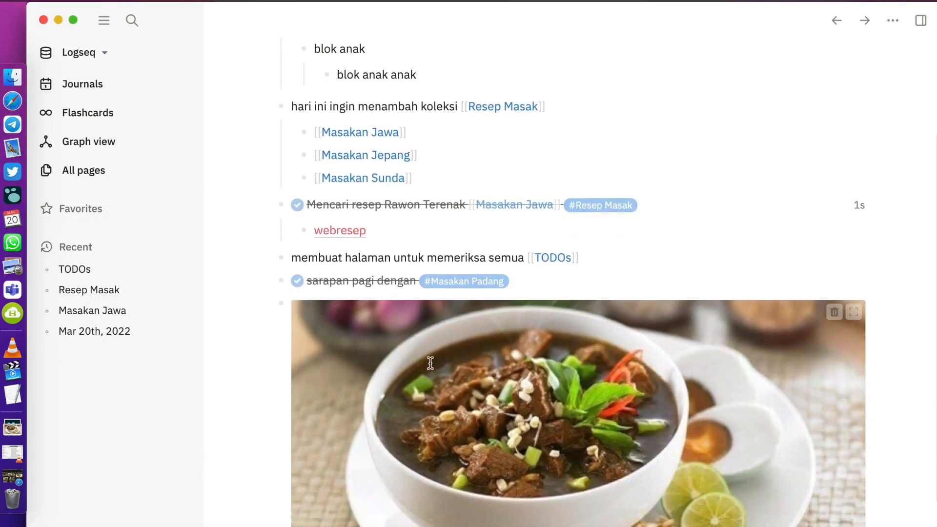
pyautogui.scroll(-3, 467, 344)
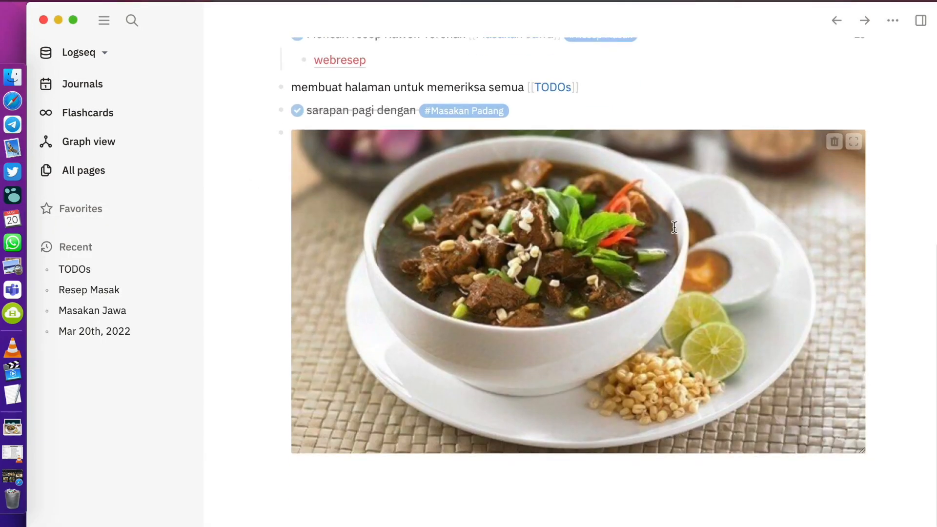
pyautogui.scroll(3, 756, 166)
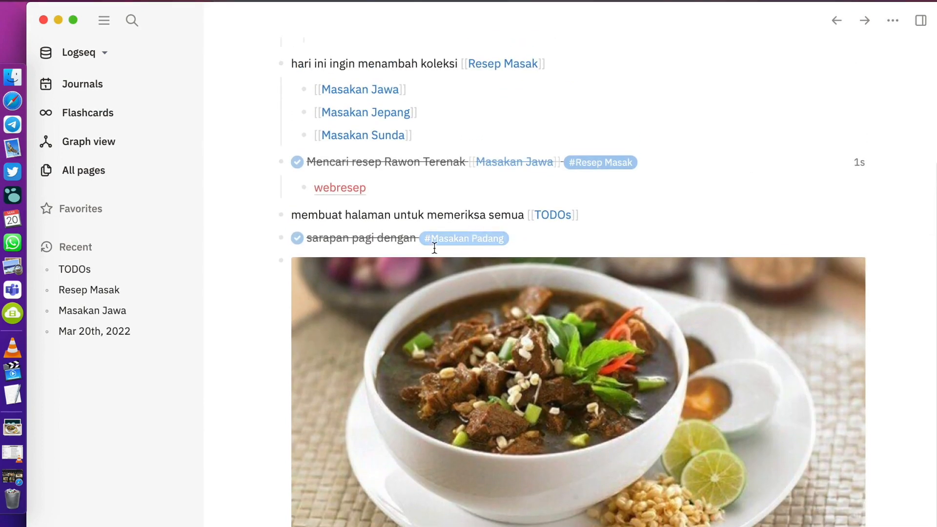
pyautogui.scroll(1, 408, 260)
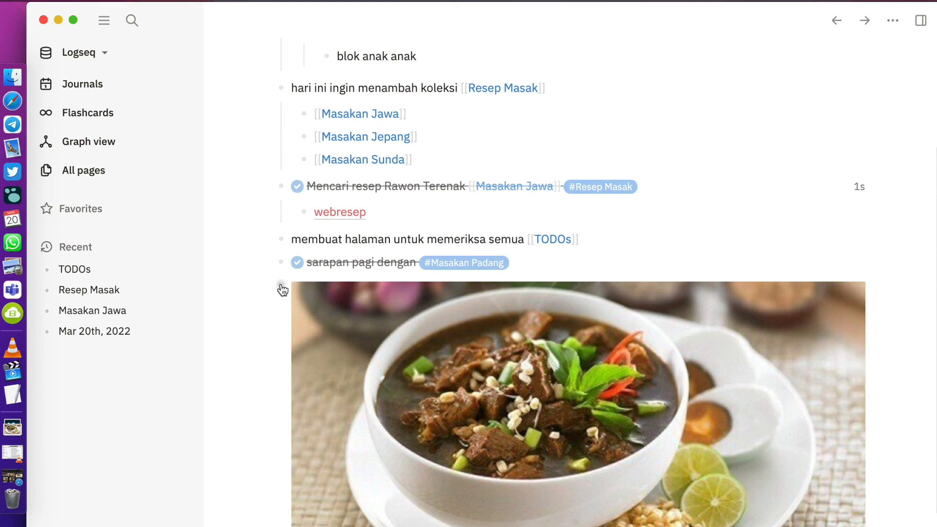
pyautogui.moveTo(282, 289); pyautogui.dragTo(314, 195)
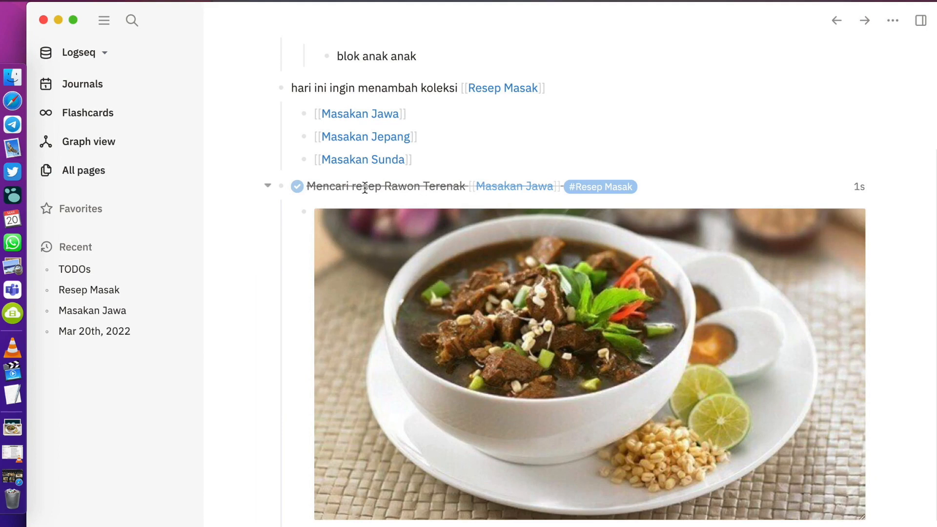
# Step: View the source text of the "Mencari resep Rawon Terenak" task, leave editing and preview the Resep Masak page from its tag
pyautogui.click(397, 185)
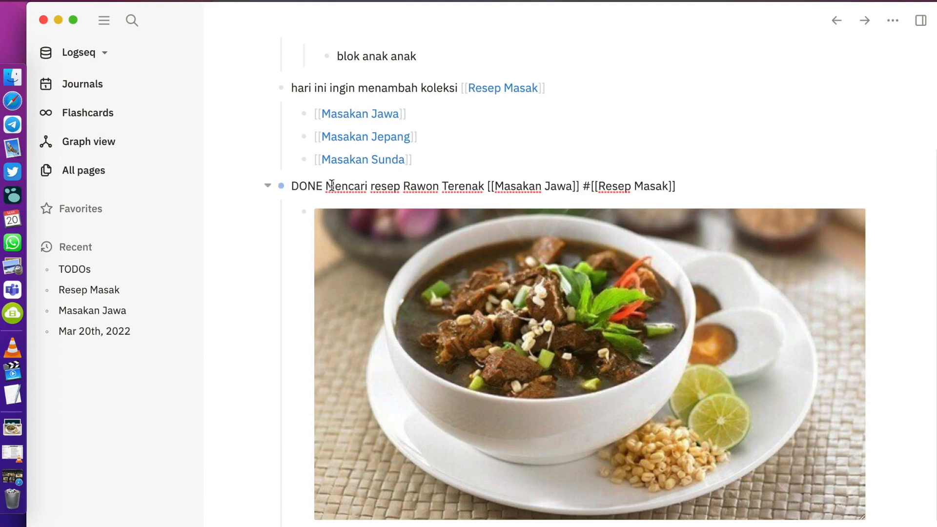
pyautogui.press('Escape')
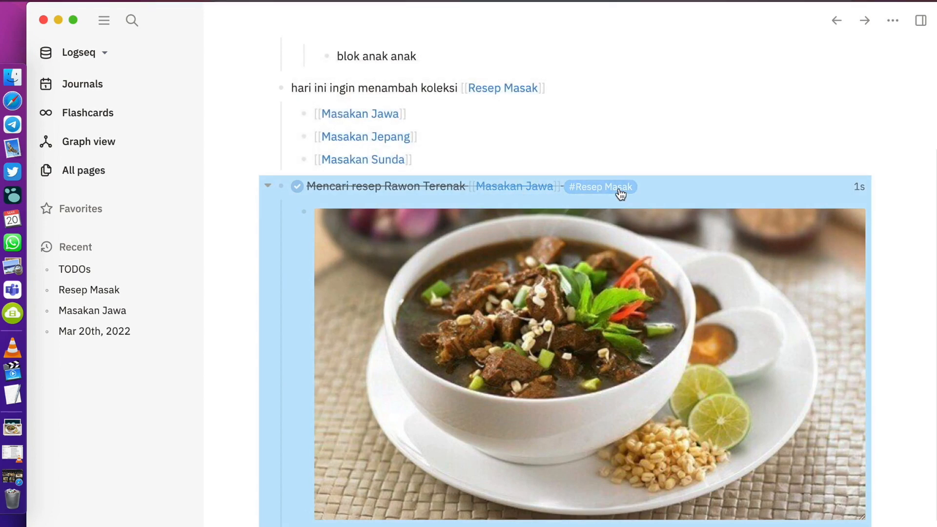
pyautogui.moveTo(600, 192)
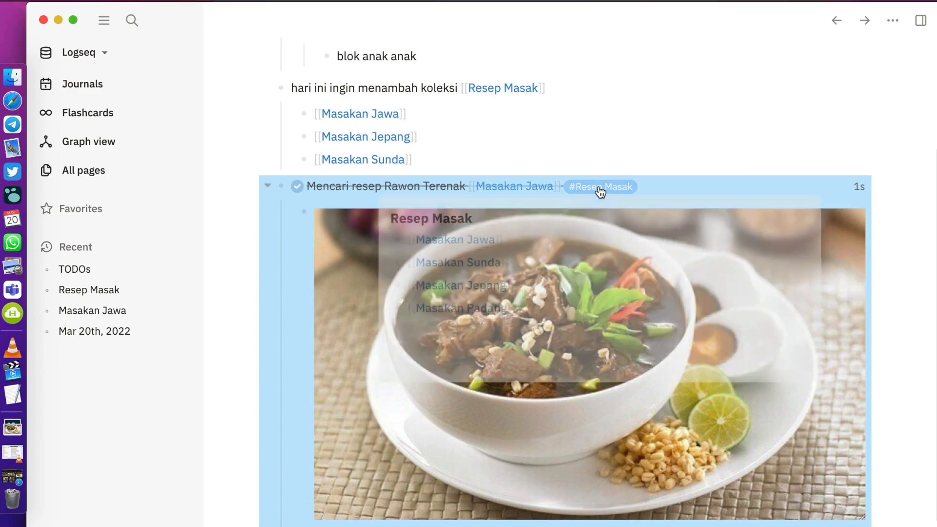
# Step: Open the Masakan Jawa page from the task's link and look through its linked references
pyautogui.click(541, 186)
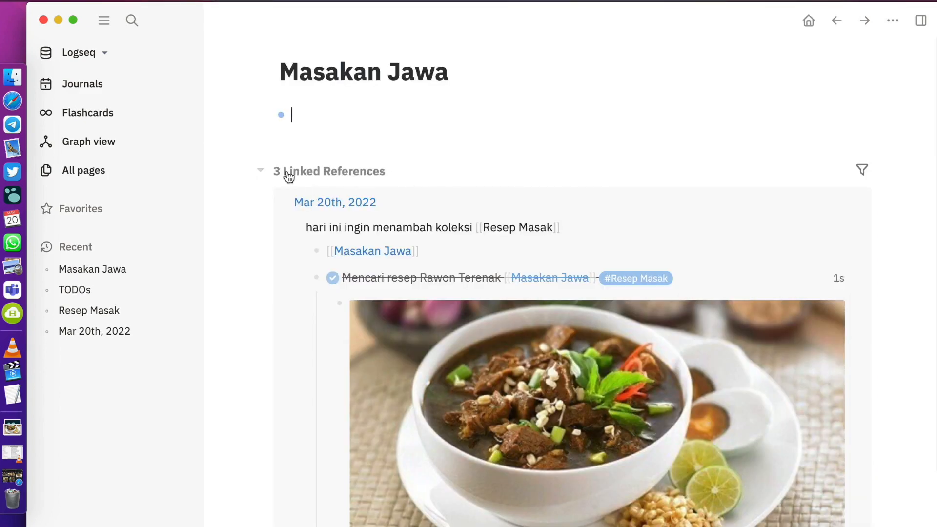
pyautogui.scroll(-3, 480, 353)
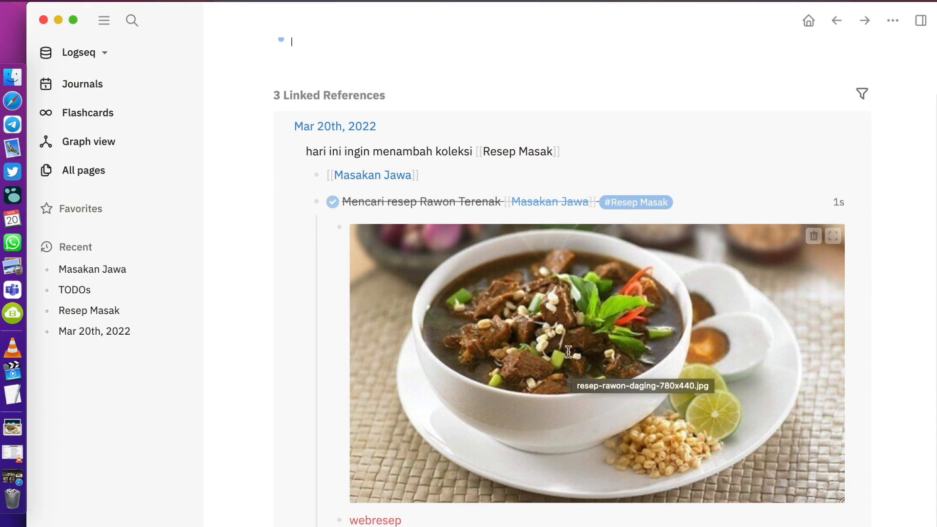
pyautogui.scroll(3, 633, 210)
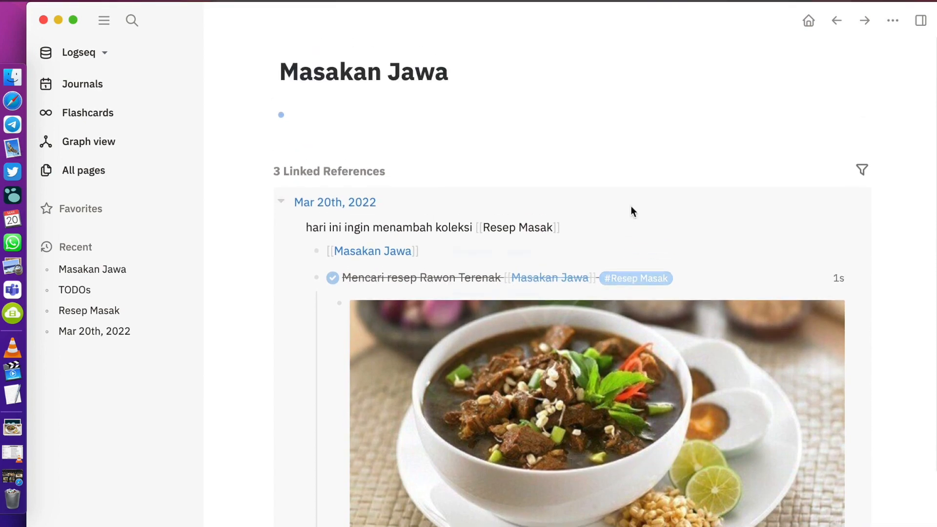
# Step: Open the Resep Masak page from the task's tag and look through its linked references
pyautogui.click(645, 278)
pyautogui.scroll(-3, 407, 229)
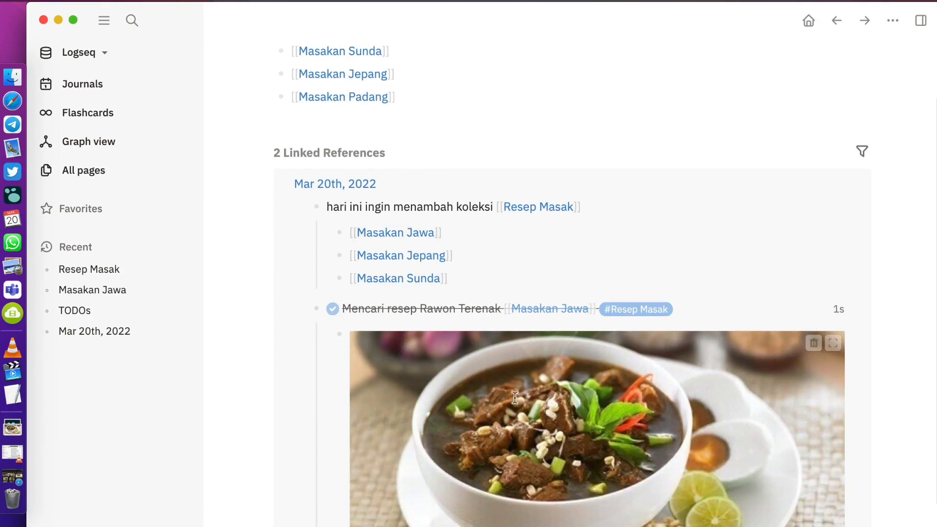
pyautogui.scroll(-2, 524, 329)
pyautogui.scroll(5, 395, 244)
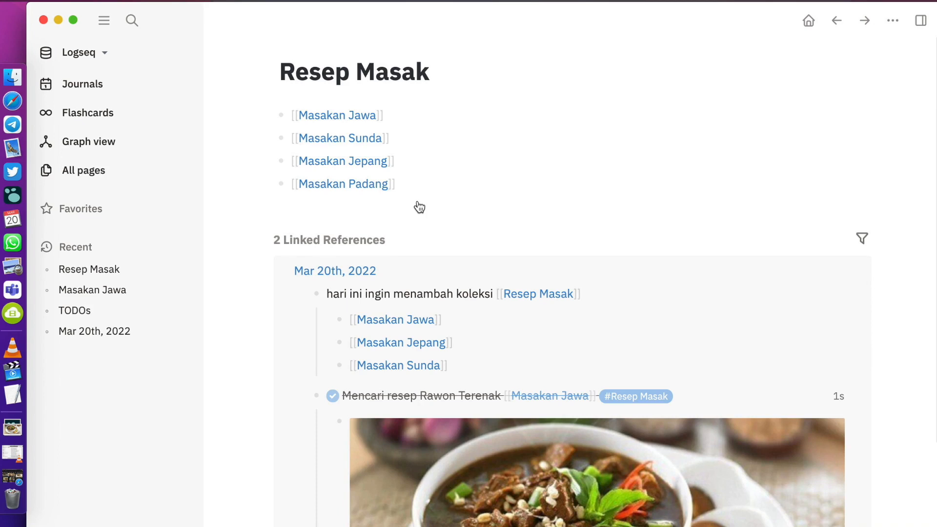
pyautogui.scroll(-2, 486, 337)
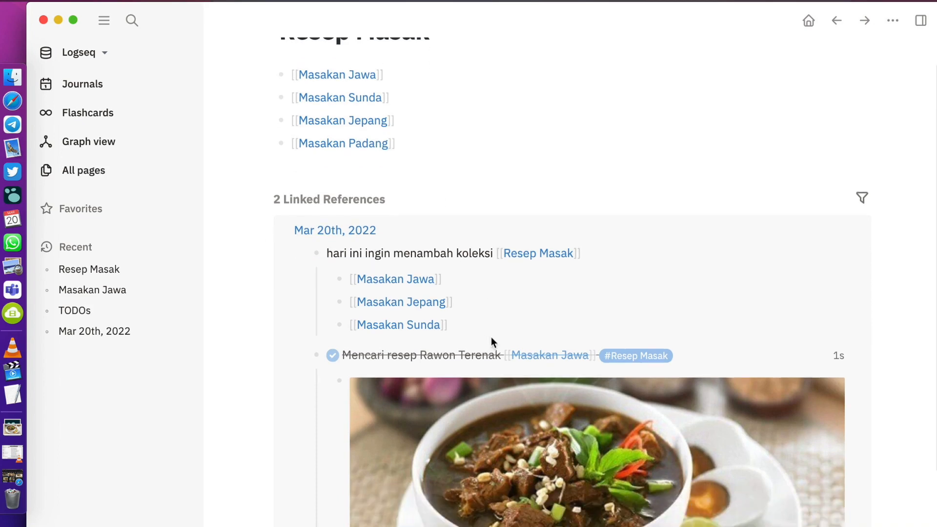
# Step: Reopen the Masakan Jawa page from the task's link, review its linked references, and return to the journal's rawon task
pyautogui.click(540, 355)
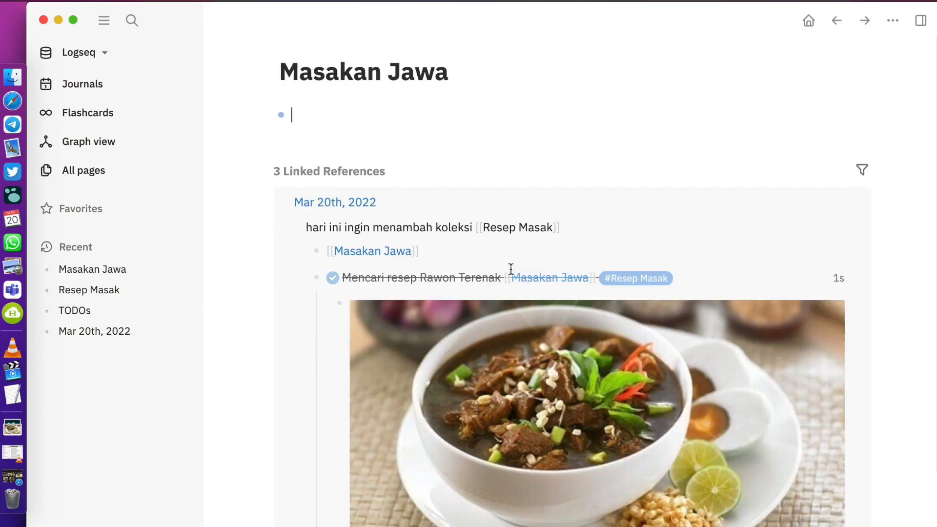
pyautogui.scroll(-3, 523, 388)
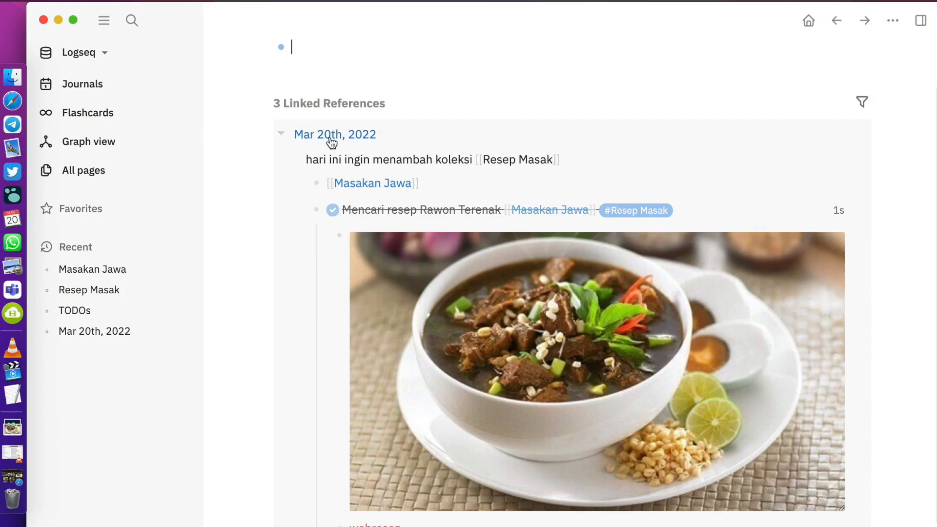
pyautogui.scroll(3, 289, 128)
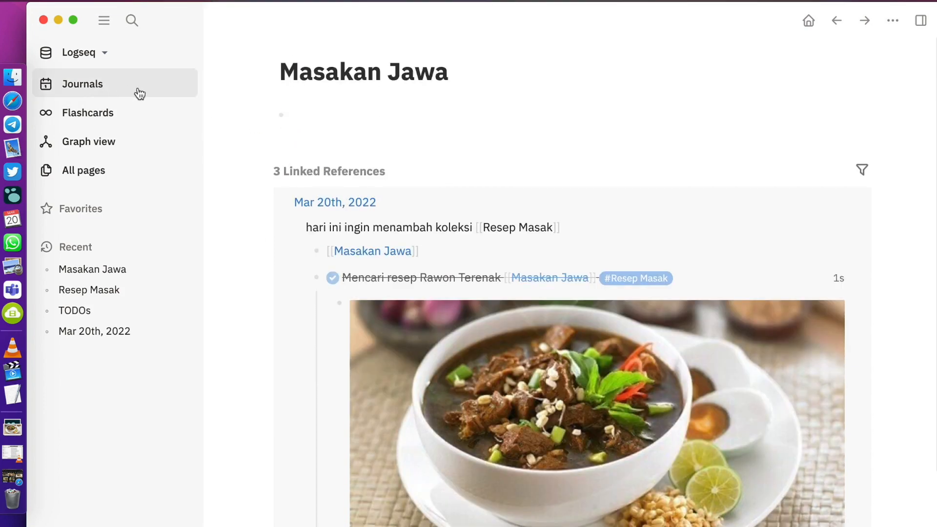
pyautogui.click(178, 82)
pyautogui.scroll(-10, 287, 289)
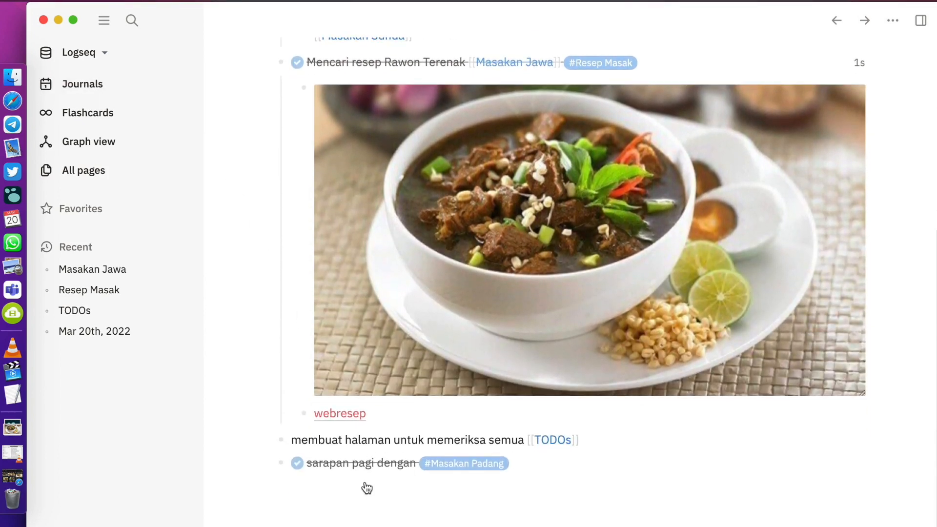
pyautogui.click(12, 77)
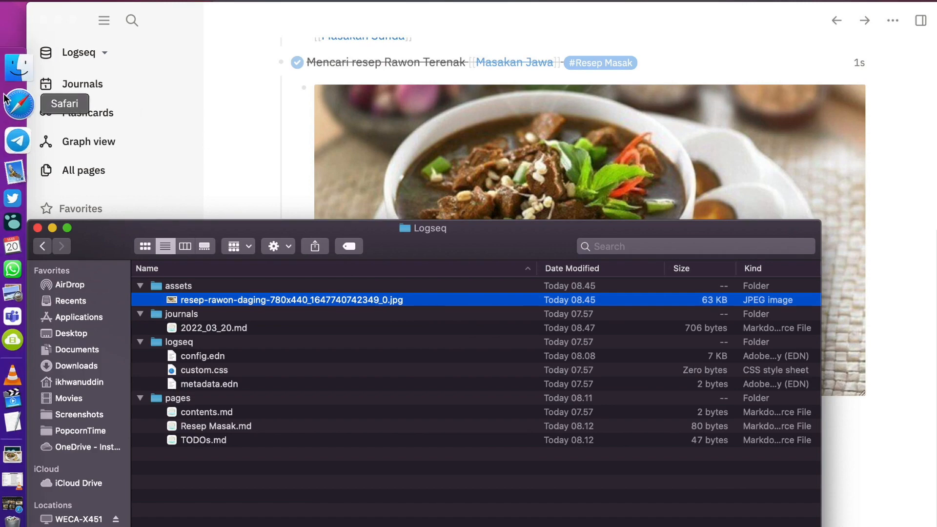
pyautogui.click(13, 45)
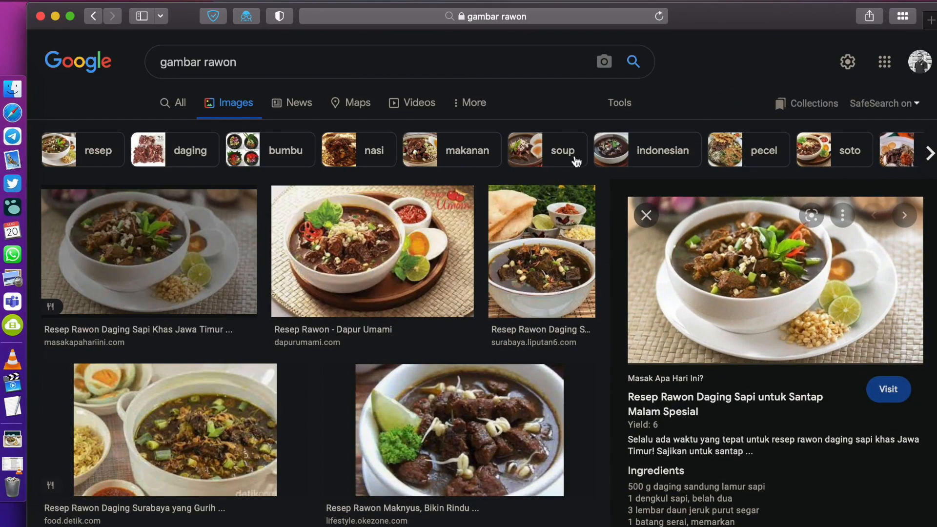
pyautogui.click(407, 69)
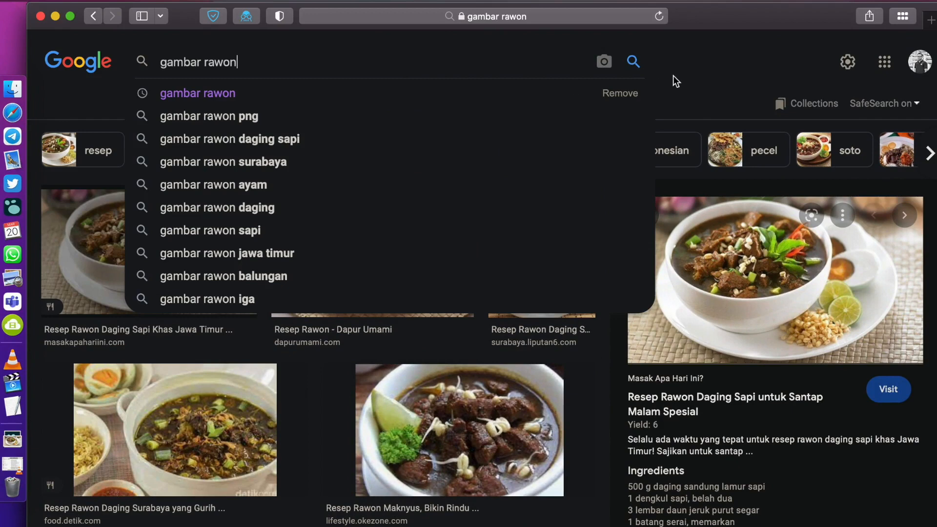
pyautogui.click(694, 69)
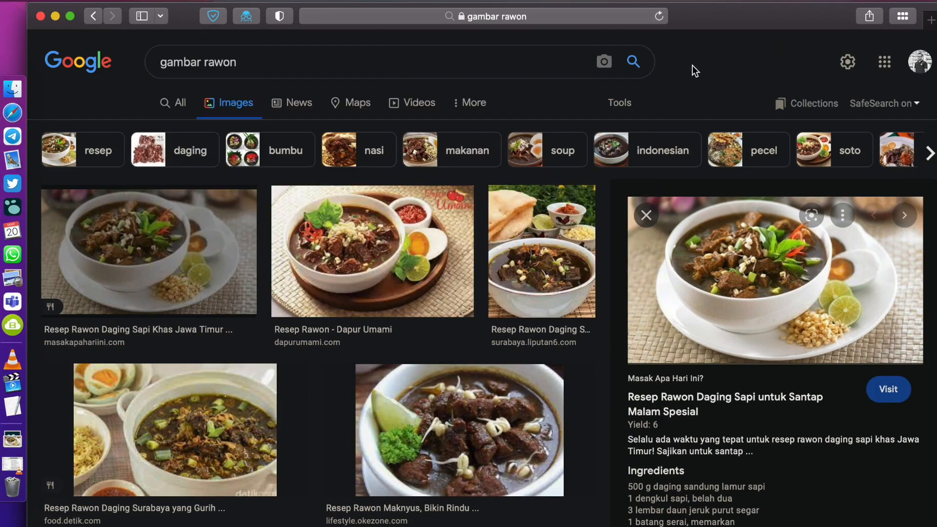
# Step: Switch to Finder, open Downloads in a new tab, rename "SOSIALISASI IKU 7- siakad.pdf" as resep.pdf, and return to the Logseq folder
pyautogui.click(12, 89)
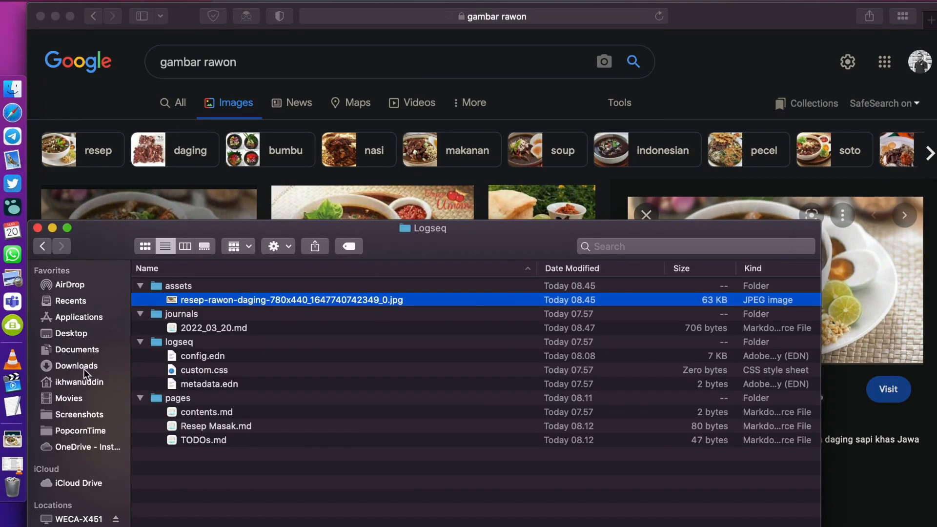
pyautogui.keyDown('super'); pyautogui.click(76, 365); pyautogui.keyUp('super')
pyautogui.click(285, 347)
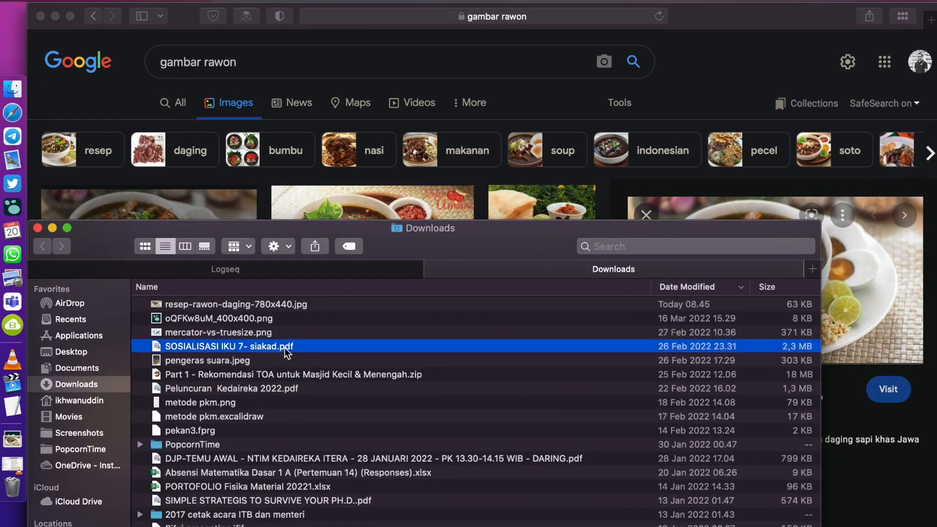
pyautogui.press('Return')
pyautogui.write('resep')
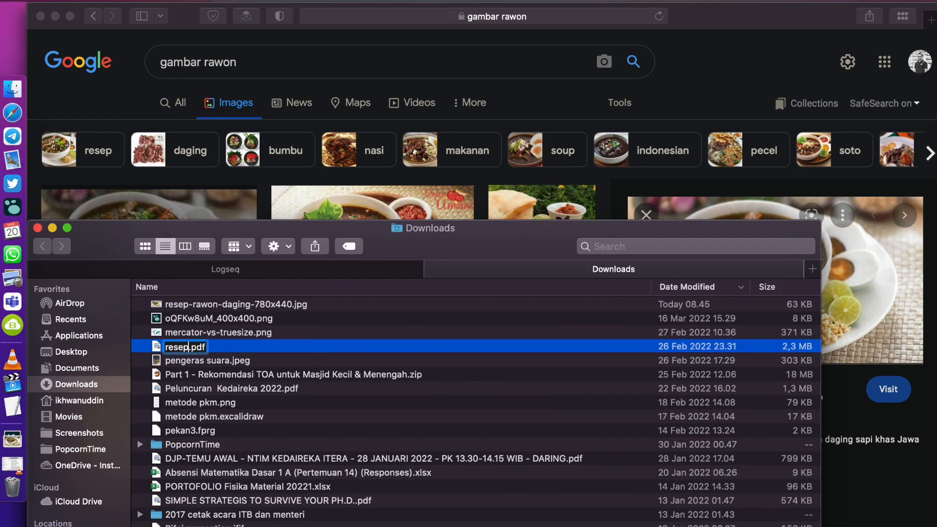
pyautogui.press('Return')
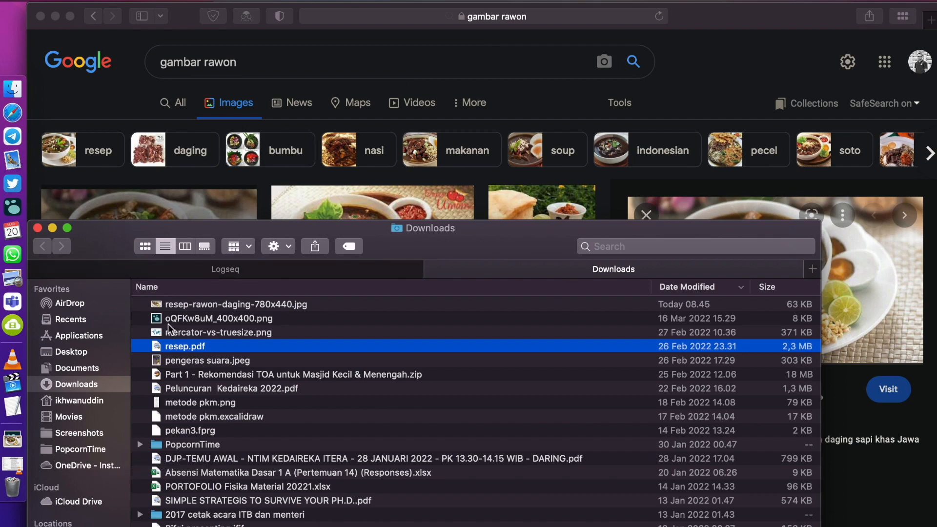
pyautogui.click(268, 269)
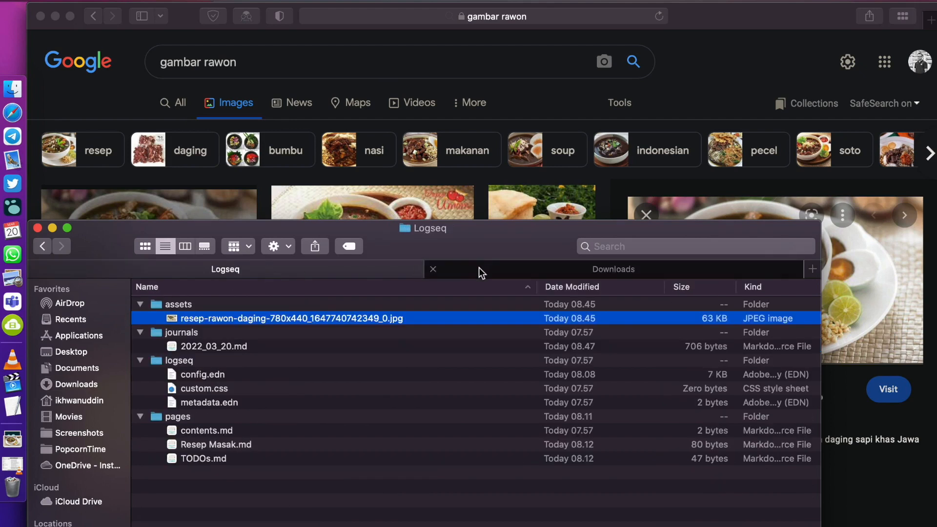
# Step: Switch to Logseq and add an empty block below the webresep link under the rawon task
pyautogui.click(13, 211)
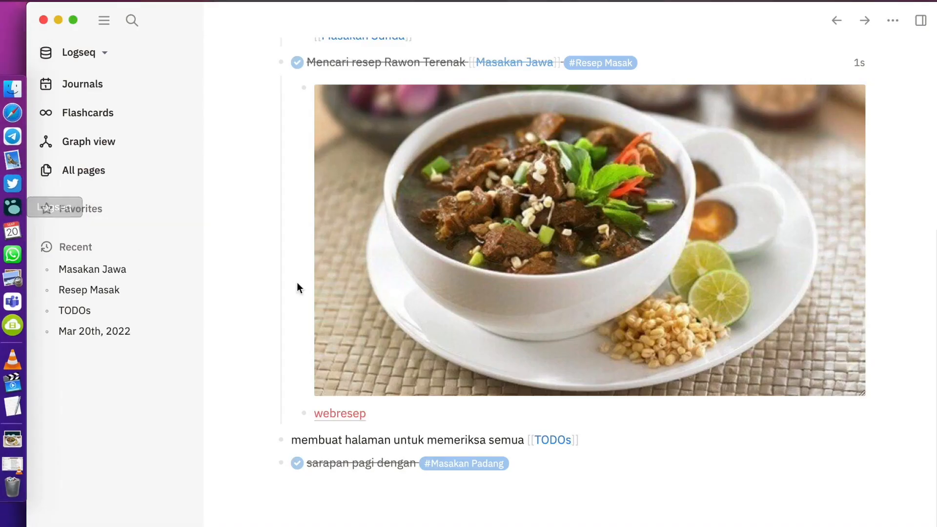
pyautogui.click(431, 417)
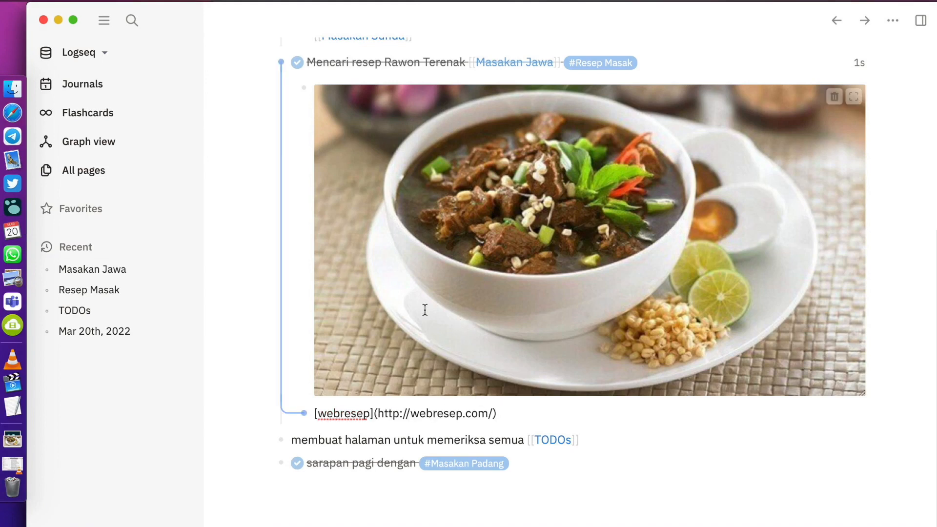
pyautogui.press('Return')
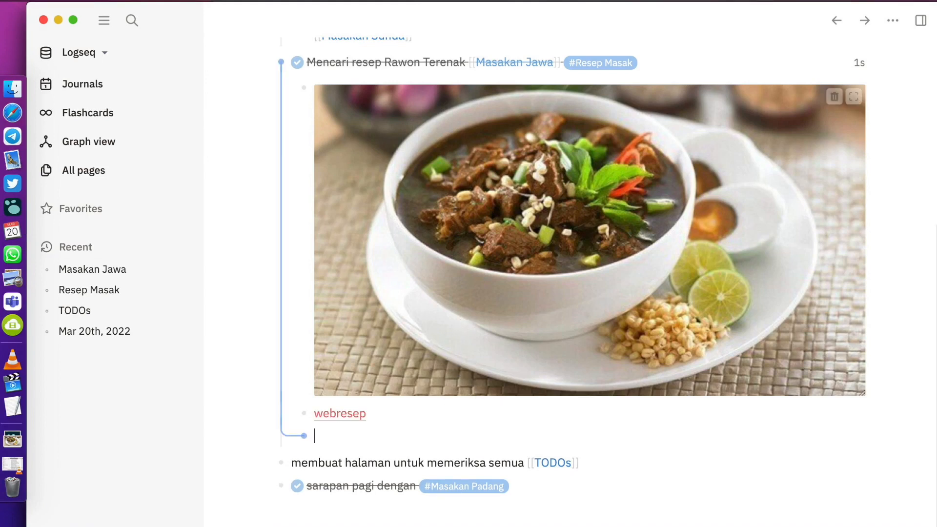
# Step: Upload resep.pdf from Downloads into the new block with the "Upload an asset" slash command, then leave editing
pyautogui.write('/u')
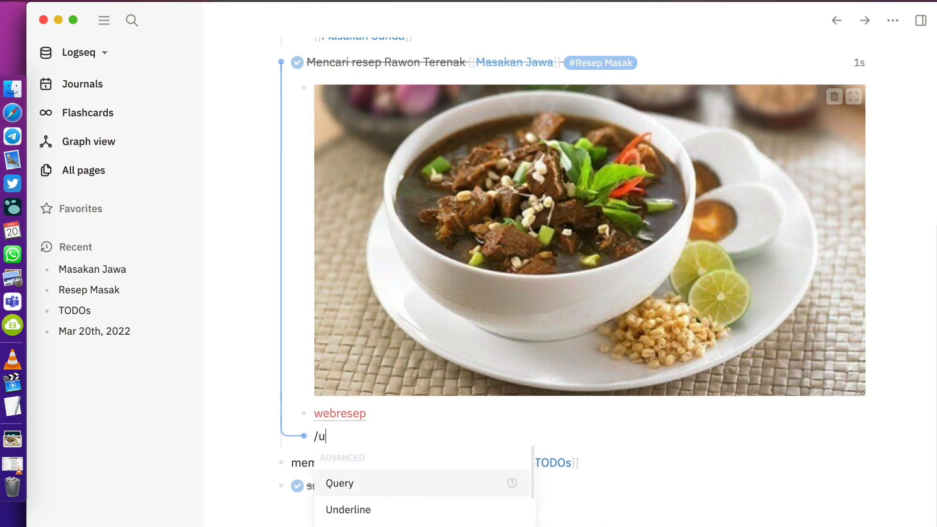
pyautogui.press('BackSpace')
pyautogui.write('as')
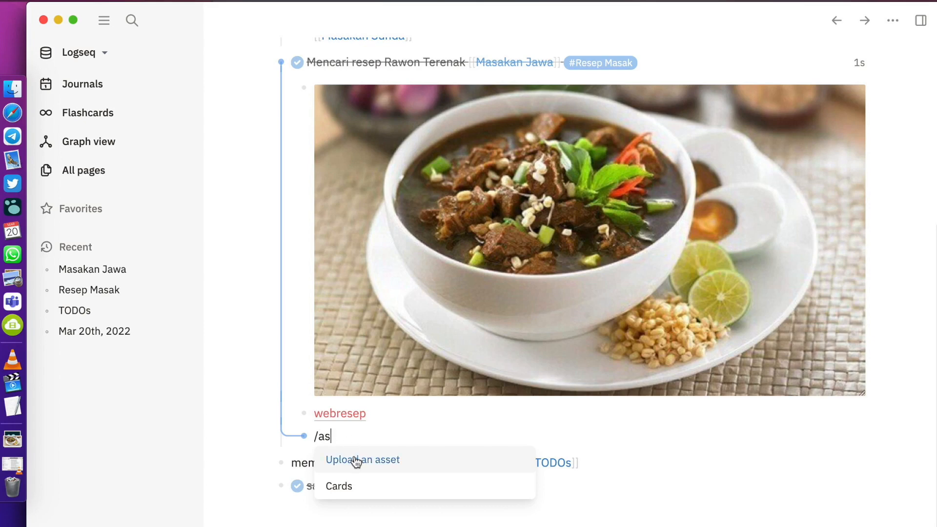
pyautogui.click(395, 461)
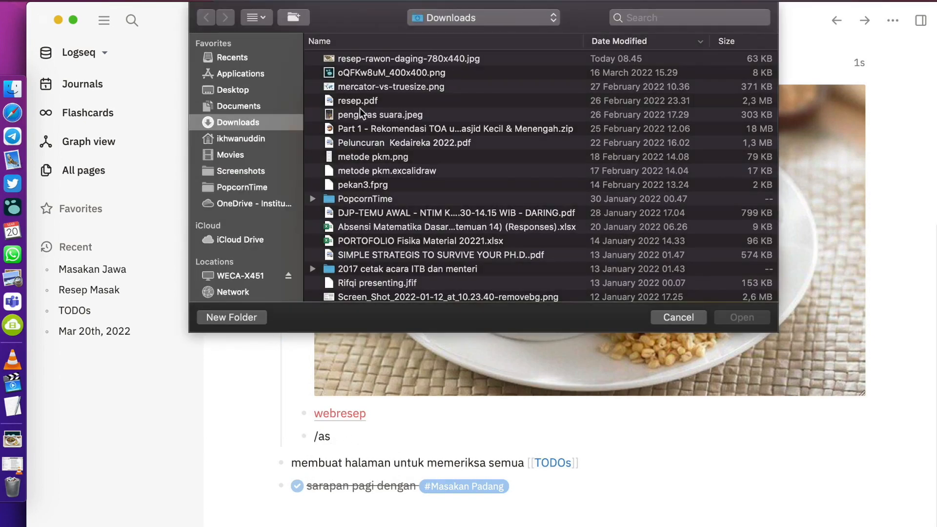
pyautogui.click(361, 113)
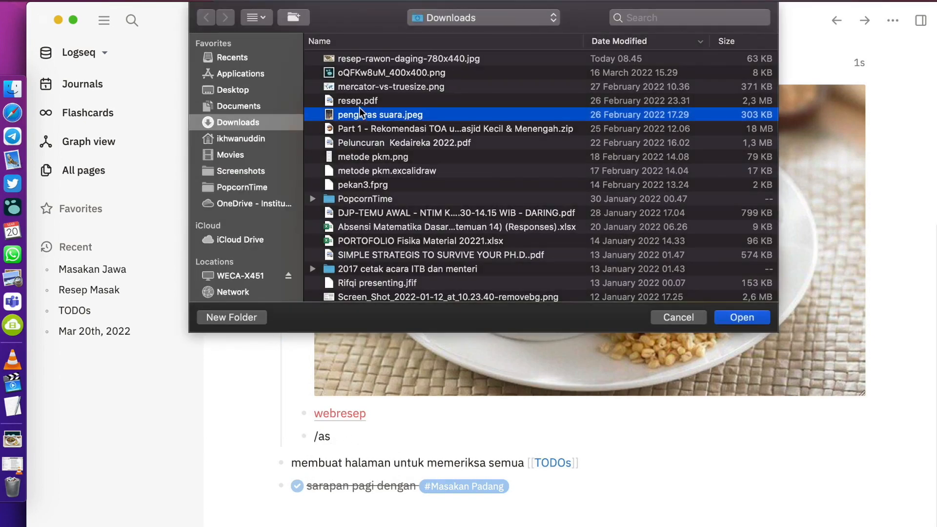
pyautogui.click(361, 105)
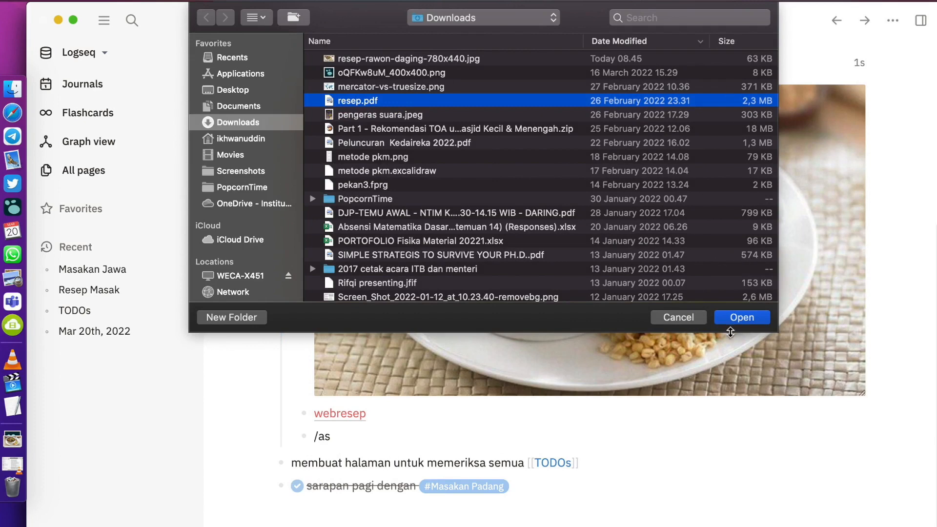
pyautogui.click(737, 317)
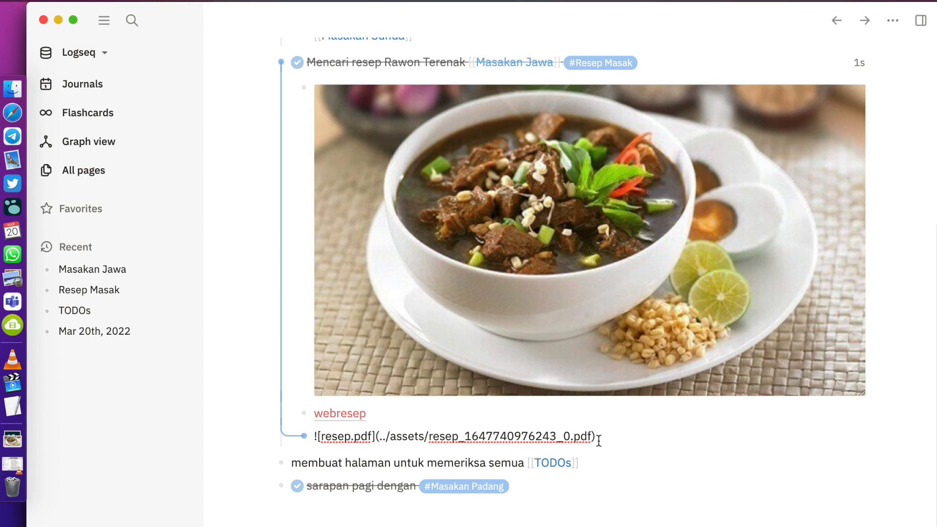
pyautogui.press('Escape')
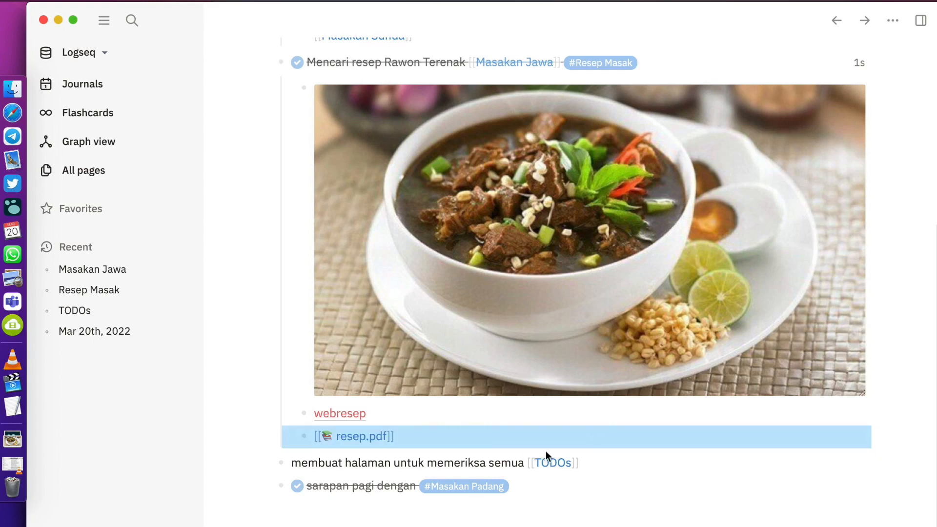
pyautogui.press('Escape')
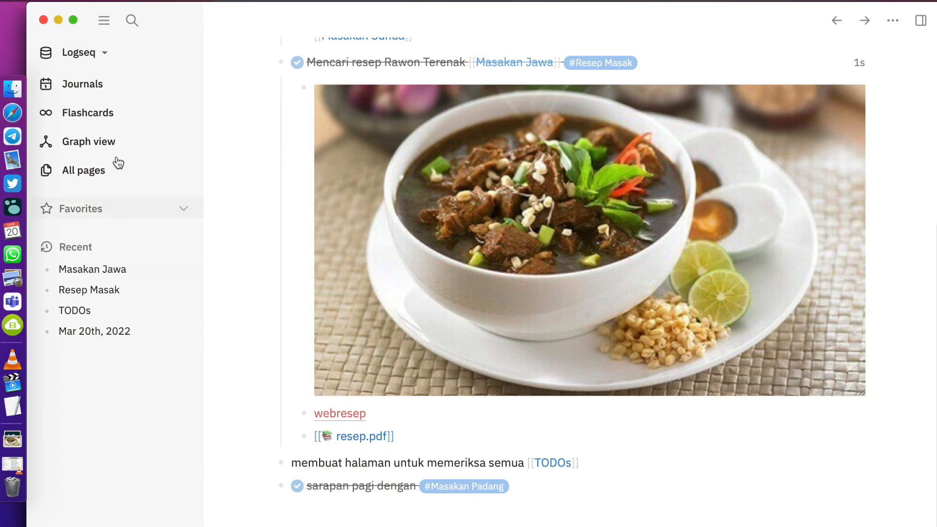
# Step: Switch to Finder, select the uploaded resep PDF in the assets folder to check its name and size, and return to Logseq
pyautogui.click(12, 89)
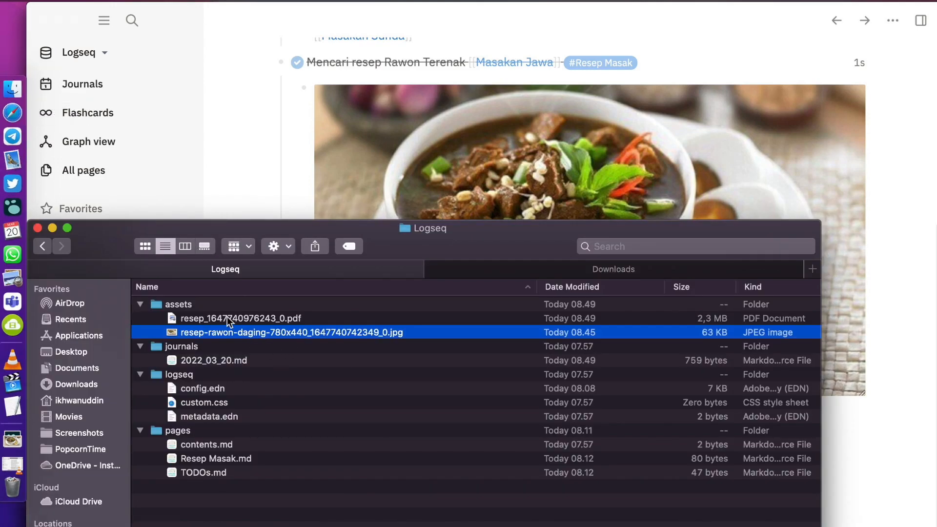
pyautogui.click(225, 303)
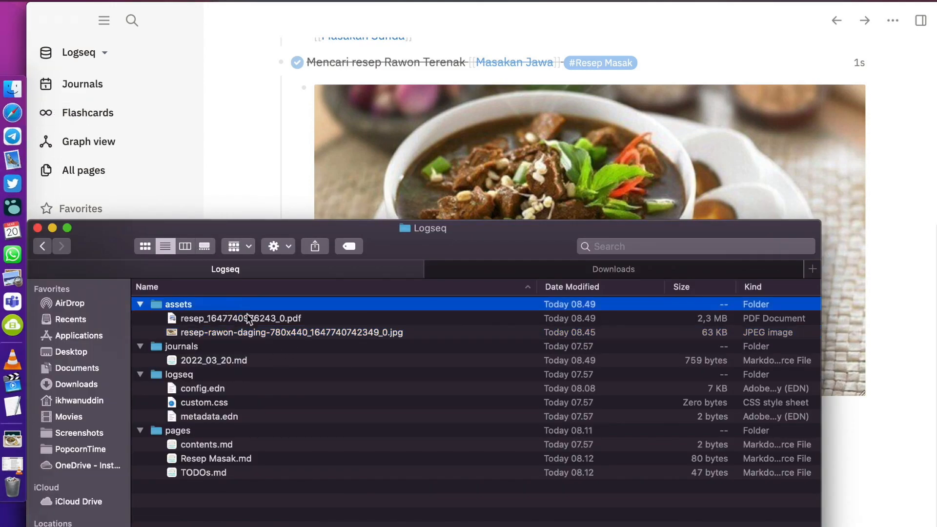
pyautogui.click(198, 319)
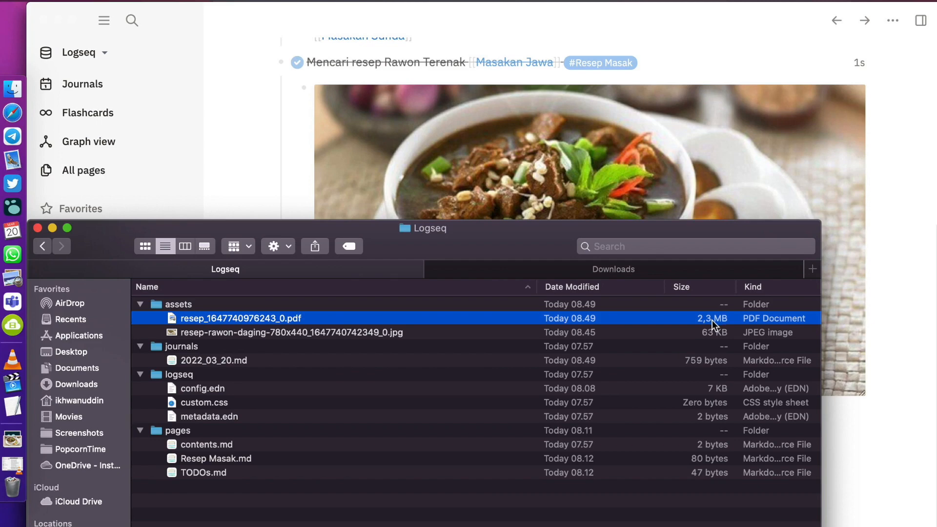
pyautogui.click(918, 402)
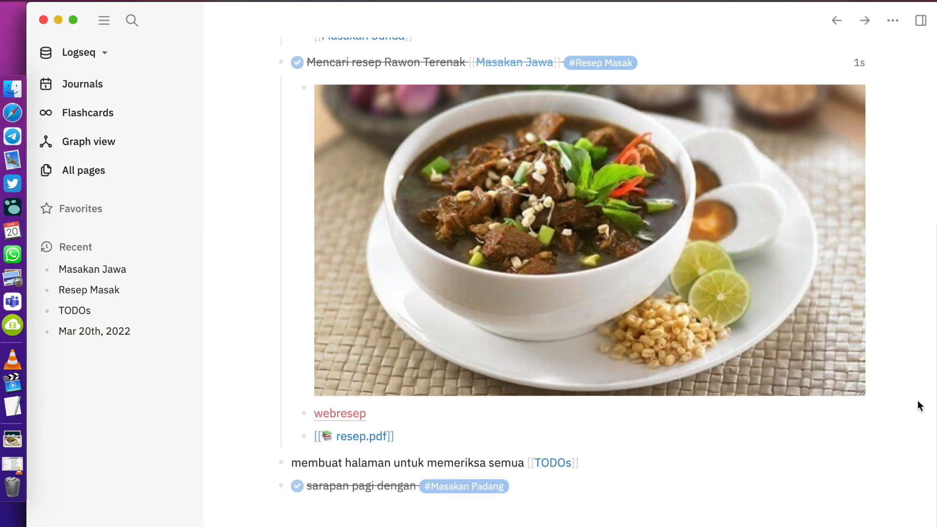
# Step: Open resep.pdf in the built-in PDF viewer, look through its pages, close it and return to the task's attachments
pyautogui.click(365, 438)
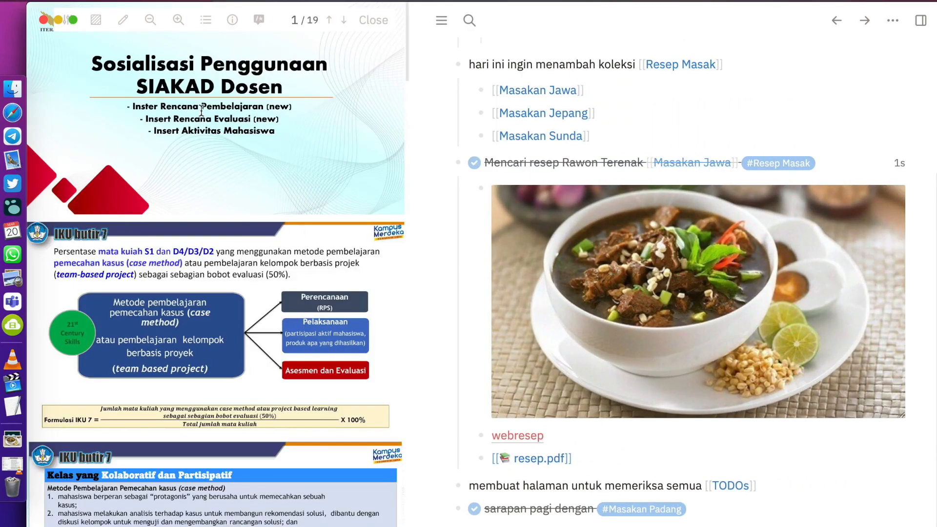
pyautogui.scroll(-2, 220, 117)
pyautogui.scroll(2, 254, 125)
pyautogui.scroll(-2, 244, 186)
pyautogui.scroll(2, 245, 188)
pyautogui.scroll(-10, 318, 190)
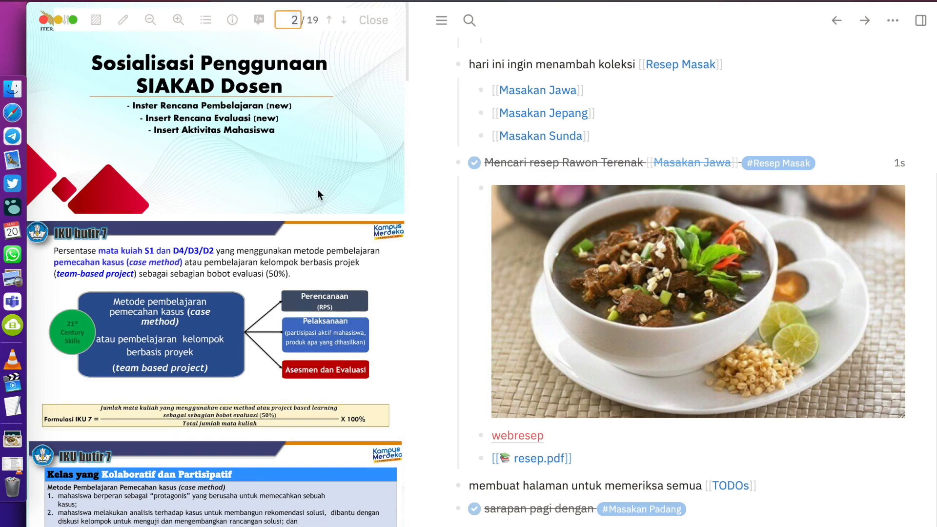
pyautogui.scroll(10, 317, 188)
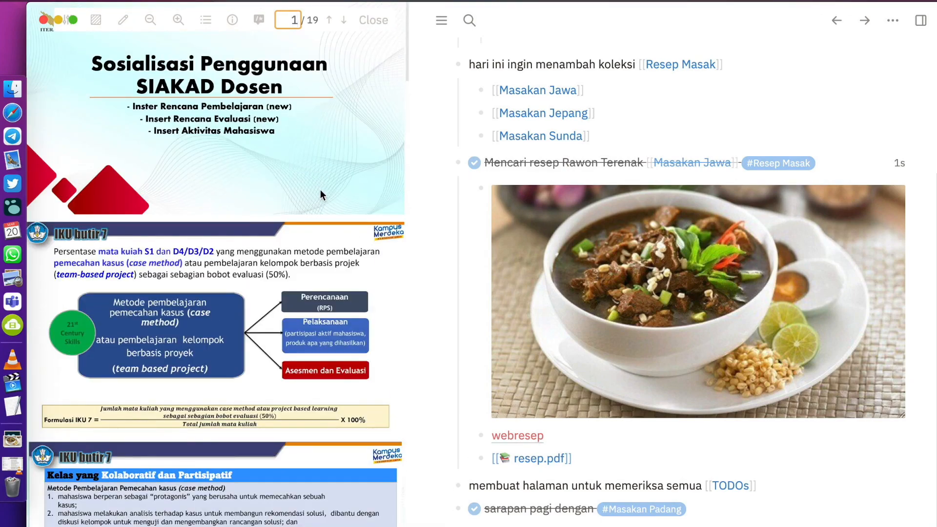
pyautogui.click(380, 19)
pyautogui.scroll(-3, 416, 355)
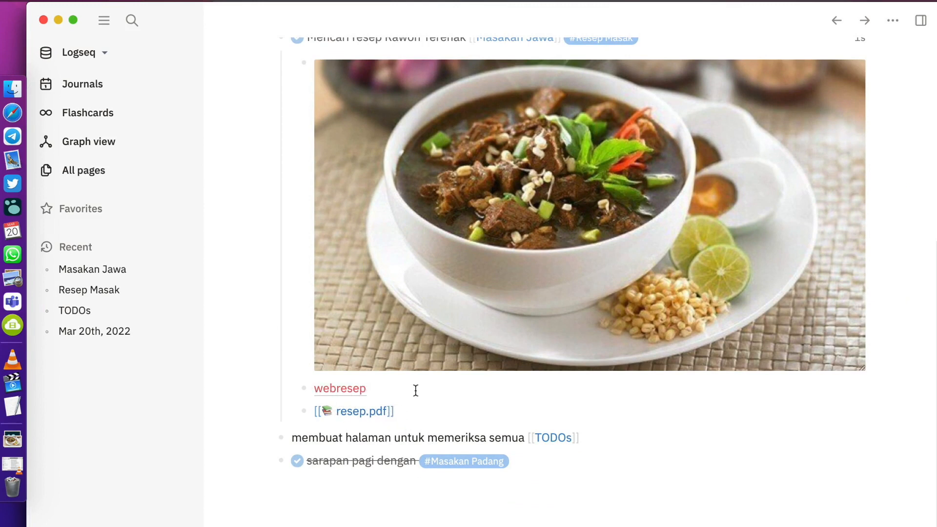
# Step: Tag the webresep link block under the rawon task with #website and leave editing
pyautogui.scroll(1, 416, 391)
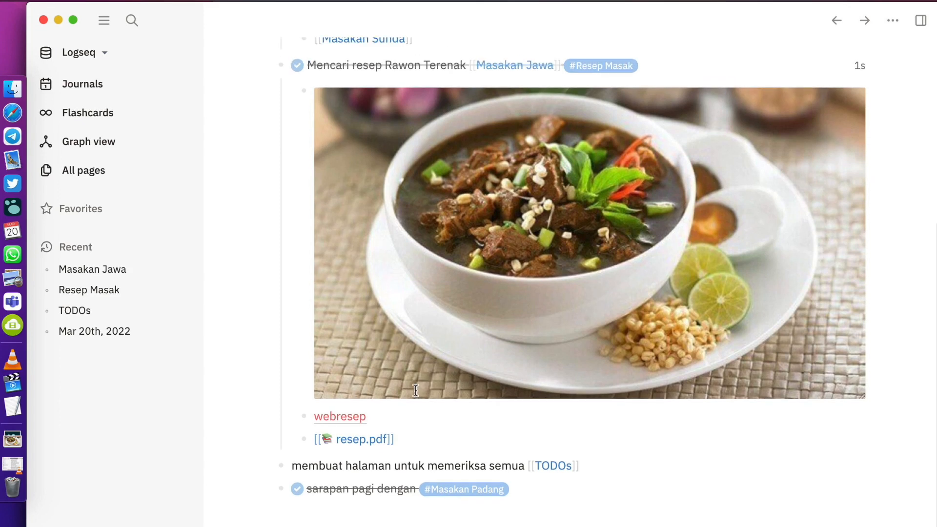
pyautogui.click(405, 418)
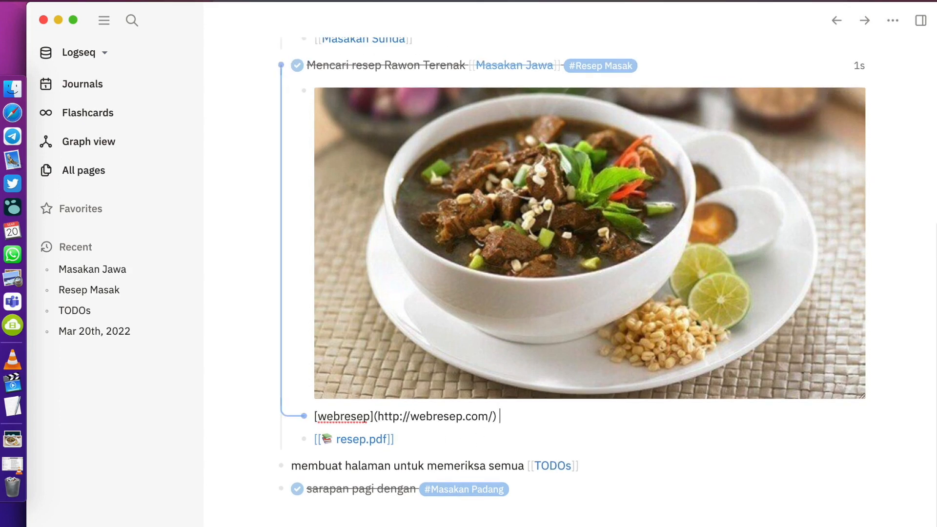
pyautogui.write('#')
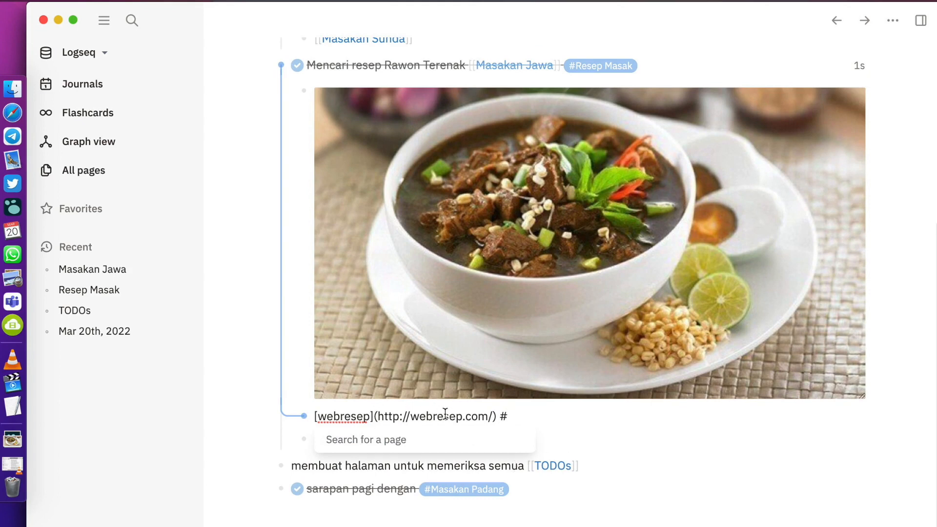
pyautogui.write('website')
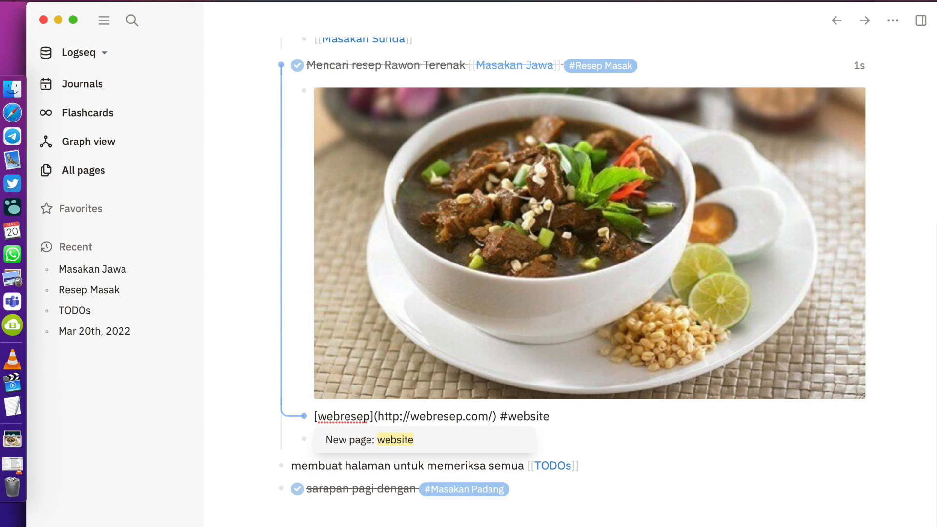
pyautogui.press('Escape')
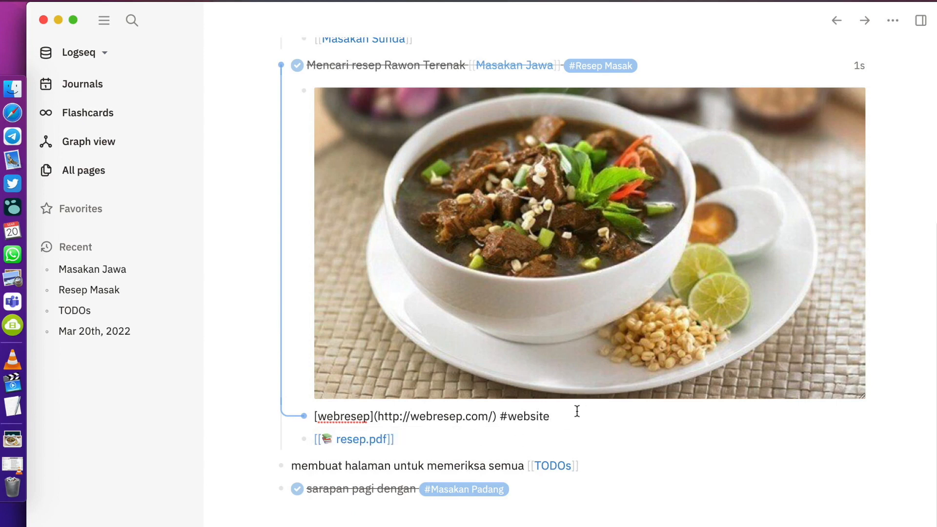
pyautogui.press('Escape')
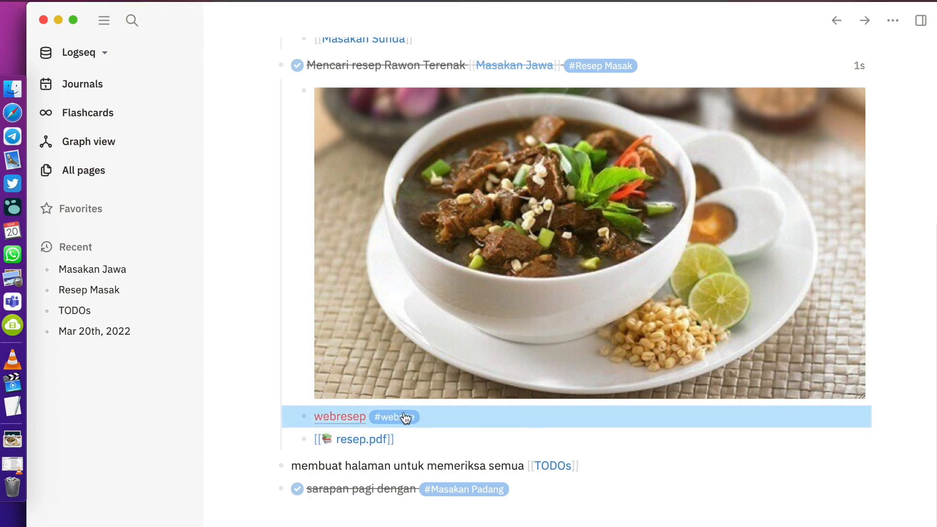
pyautogui.moveTo(396, 425)
pyautogui.press('Escape')
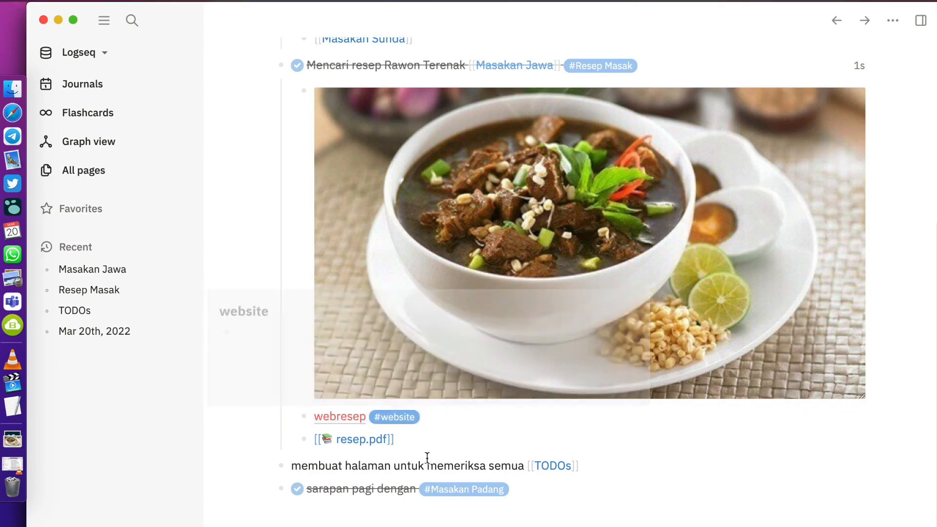
# Step: Open the website tag's page to check its linked references, then return to the journal
pyautogui.scroll(2, 426, 432)
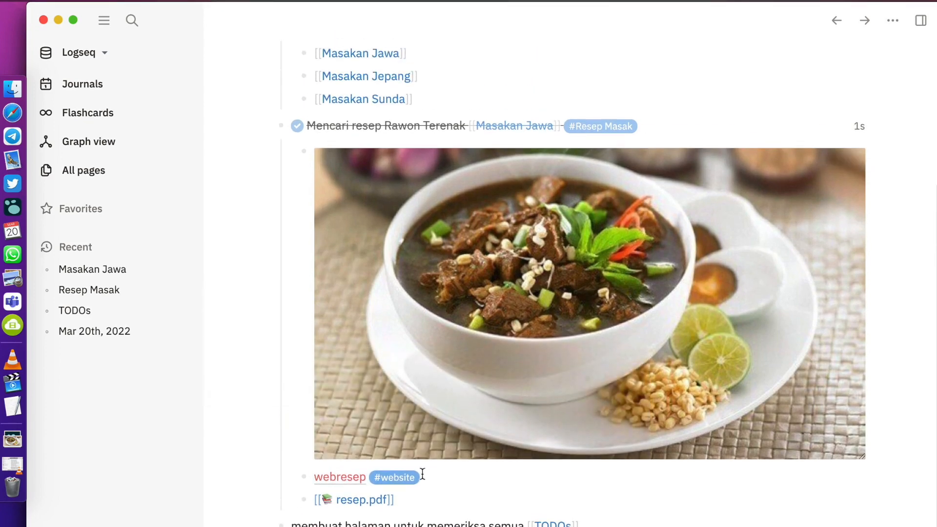
pyautogui.click(412, 478)
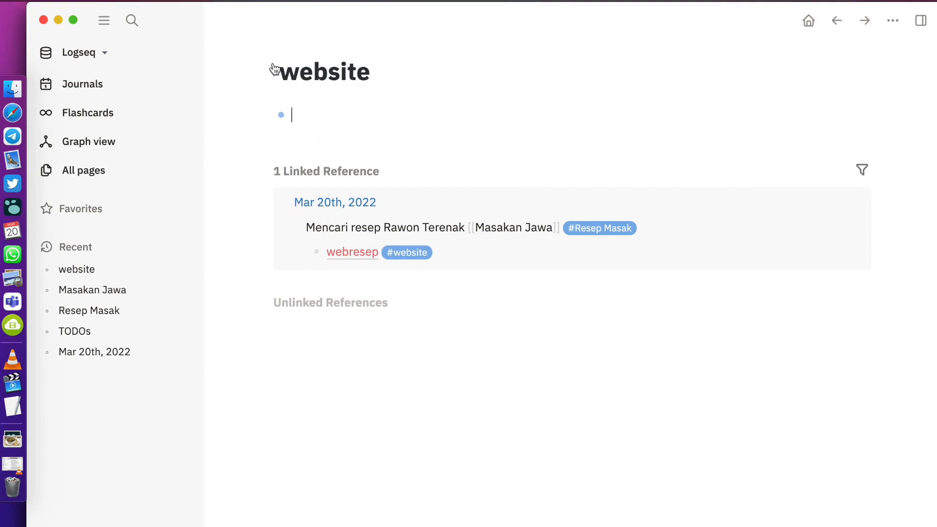
pyautogui.click(84, 84)
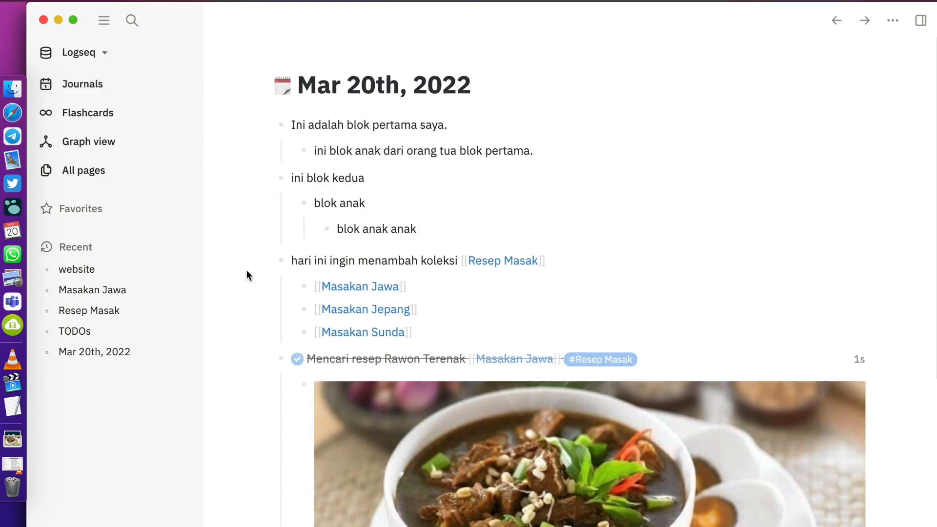
# Step: Tag the resep.pdf block under the rawon task with #pdf and leave editing
pyautogui.scroll(-8, 247, 273)
pyautogui.scroll(2, 373, 373)
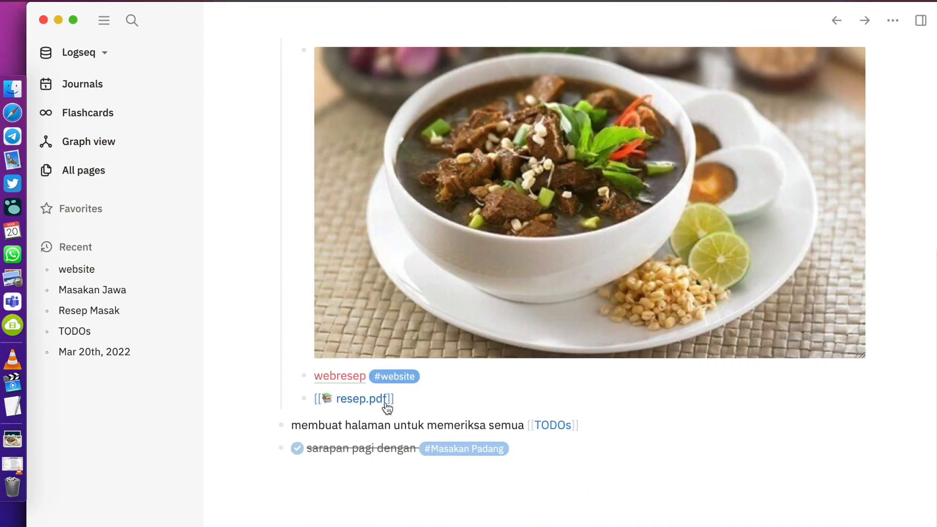
pyautogui.click(407, 401)
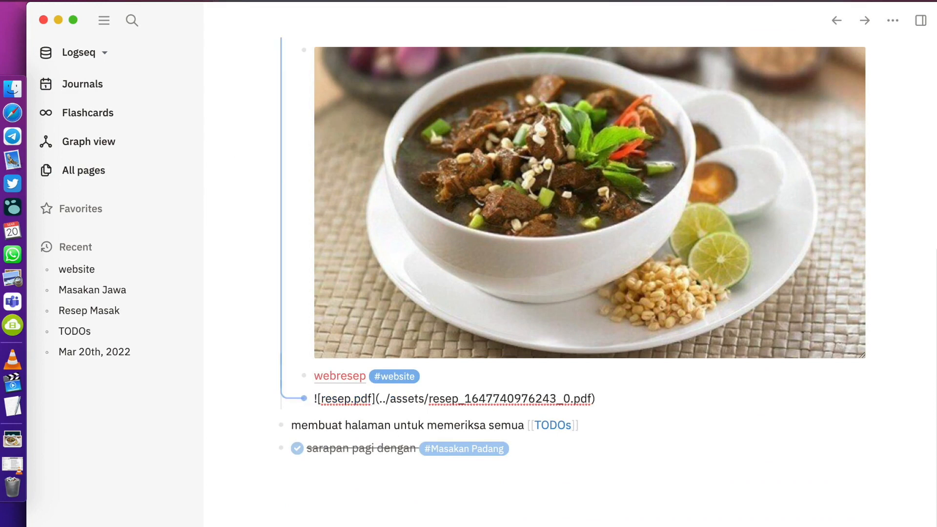
pyautogui.write('#')
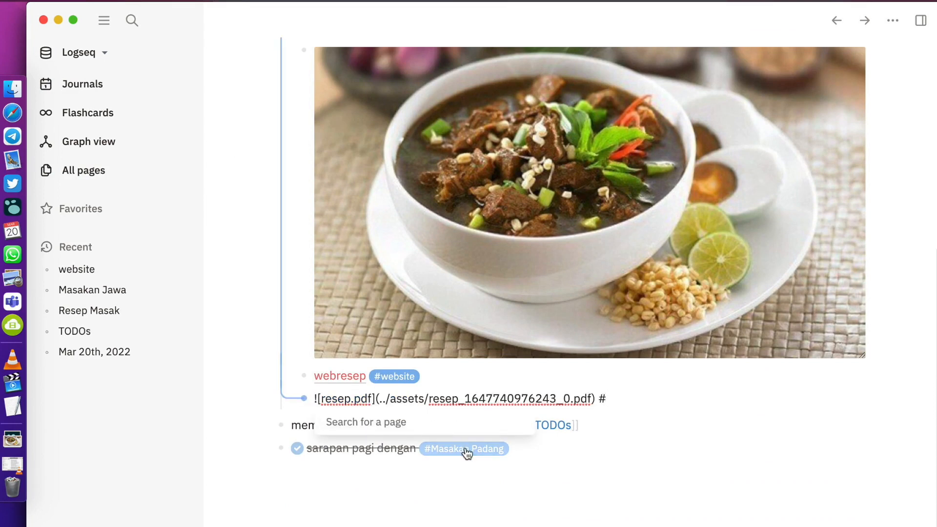
pyautogui.write('pdf')
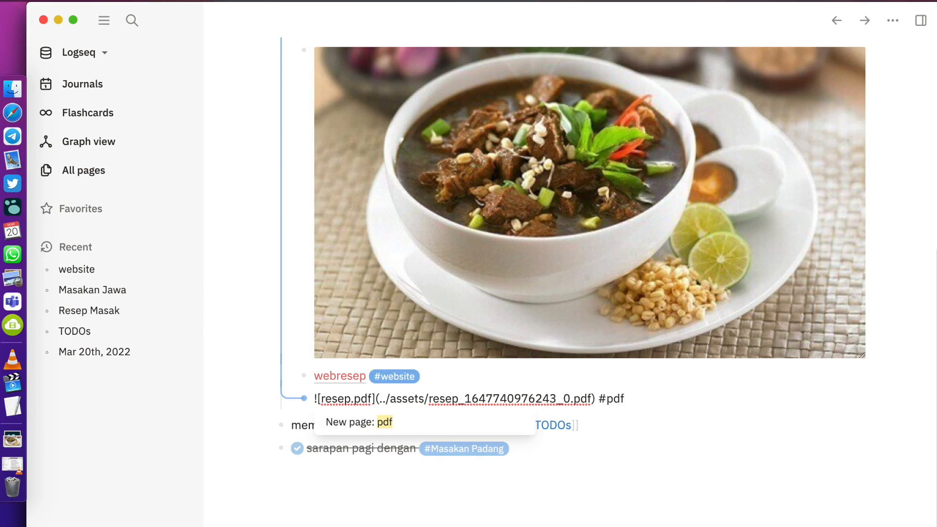
pyautogui.press('Escape')
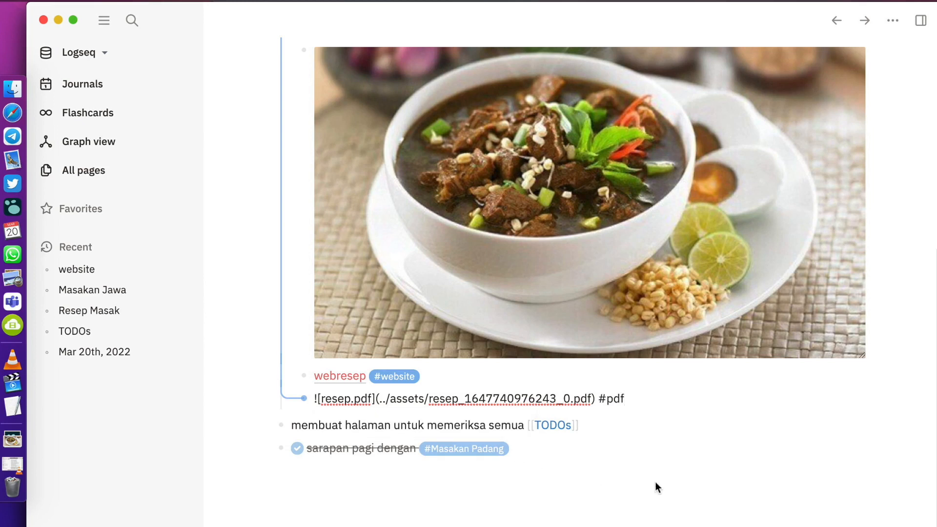
pyautogui.press('Escape')
pyautogui.click(561, 479)
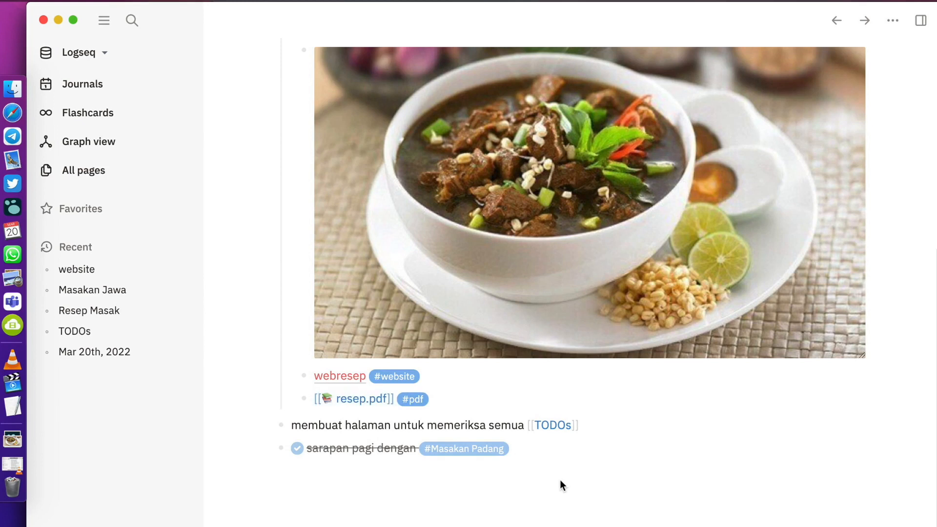
# Step: Open the pdf tag's page to check its linked references, then return to the journal
pyautogui.click(417, 400)
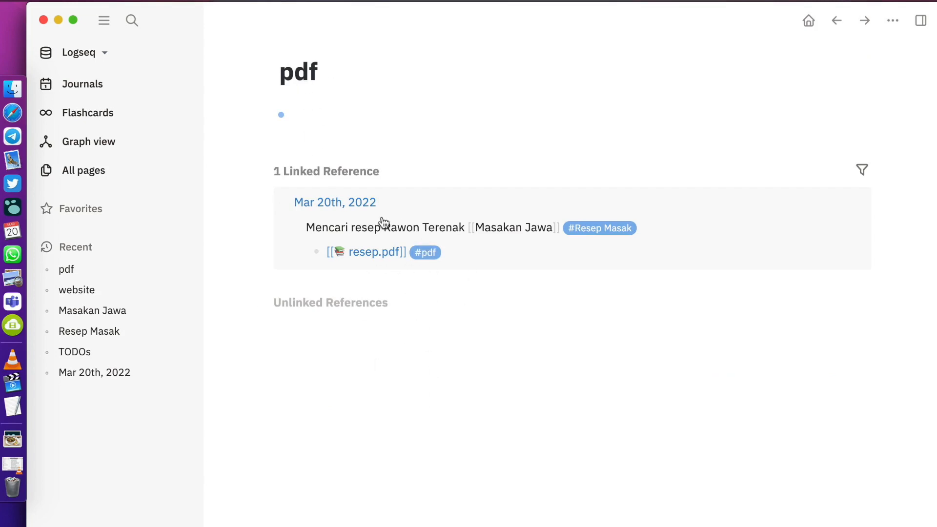
pyautogui.press('Escape')
pyautogui.press('Escape')
pyautogui.click(109, 101)
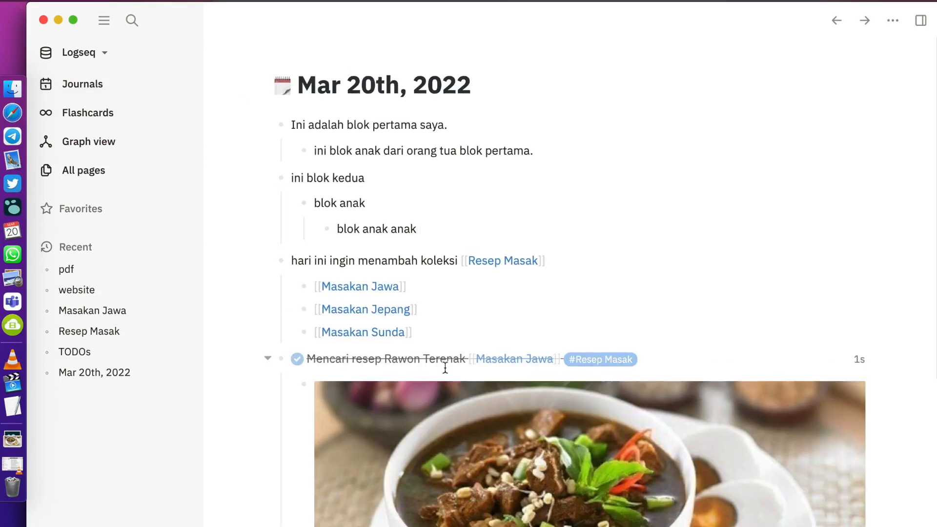
# Step: Add a TODO block "mencari resep Rendang" at the end of the Mar 20th, 2022 journal
pyautogui.scroll(-5, 443, 368)
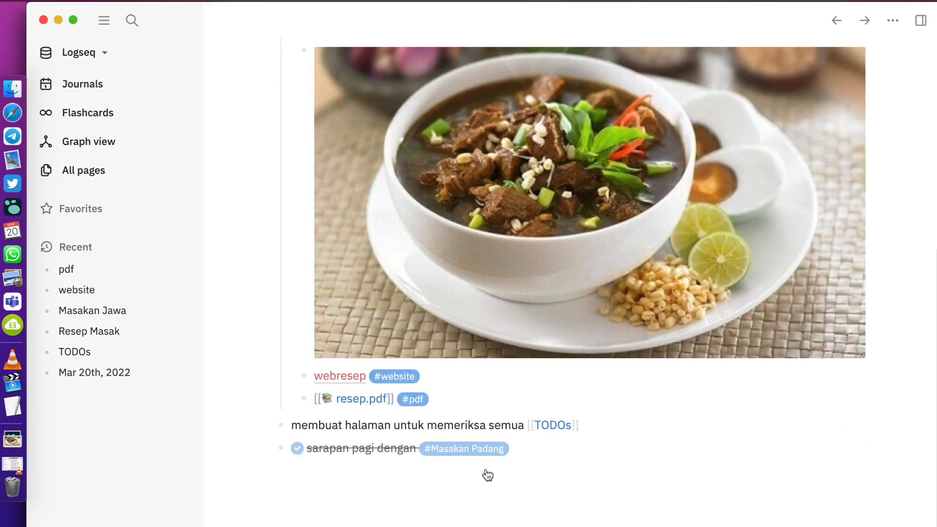
pyautogui.click(428, 470)
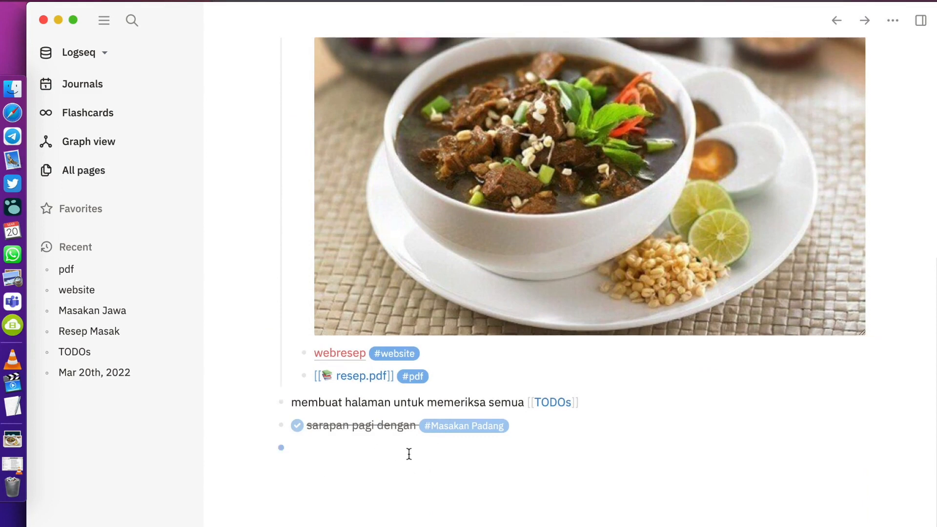
pyautogui.scroll(3, 408, 452)
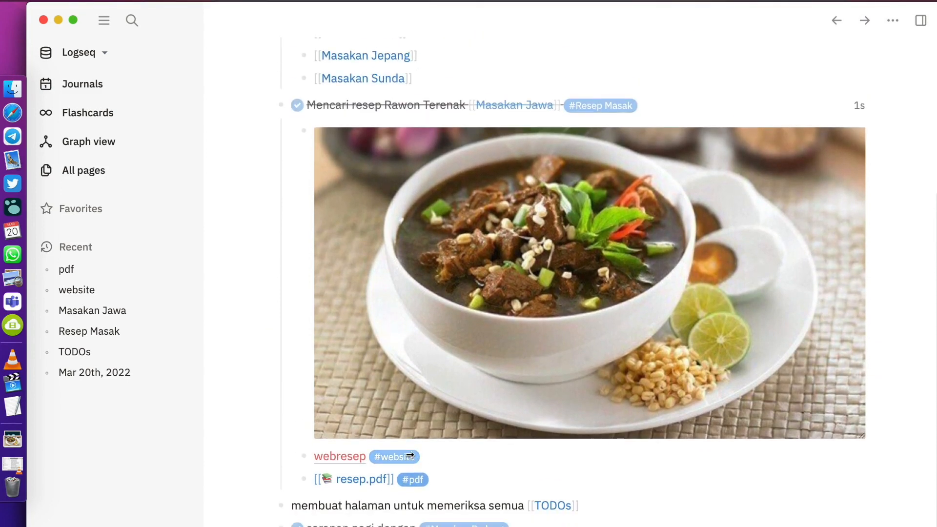
pyautogui.moveTo(408, 455)
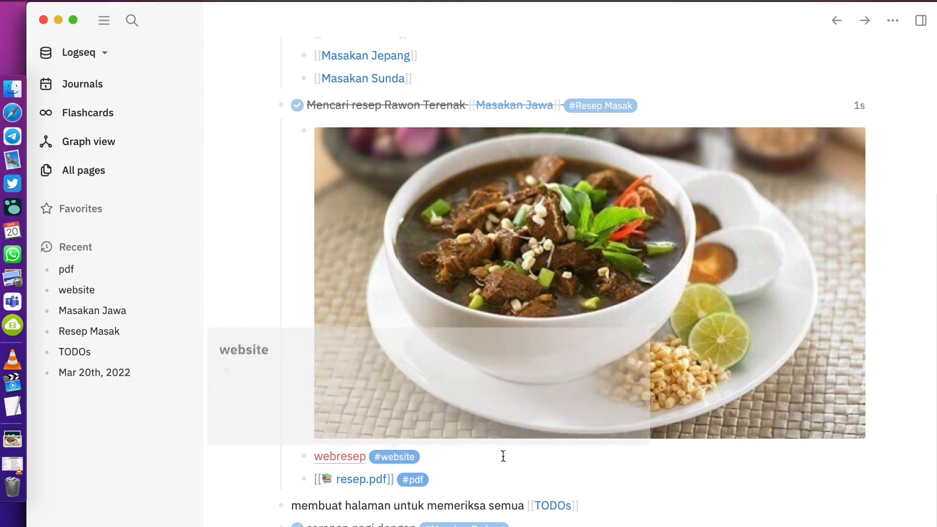
pyautogui.scroll(3, 512, 492)
pyautogui.scroll(-5, 513, 490)
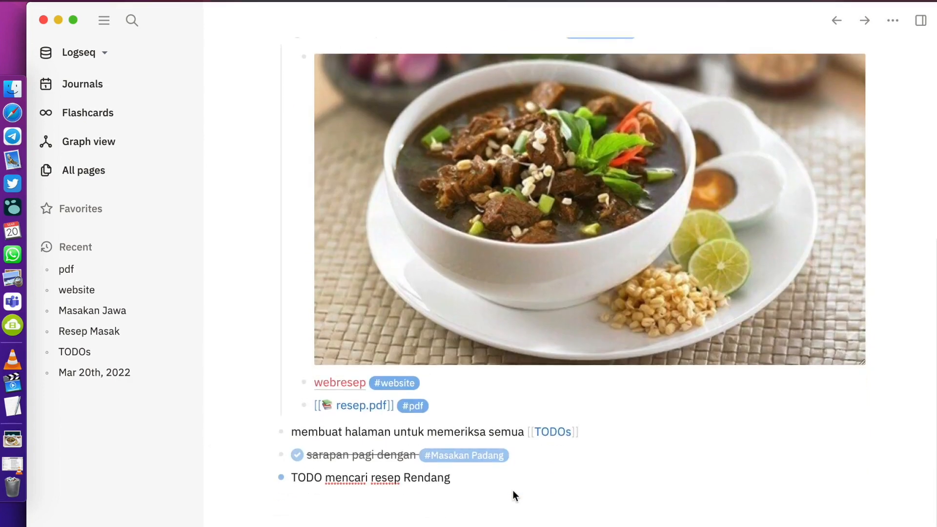
# Step: Append a page link to Masakan Padang to the Rendang TODO block
pyautogui.scroll(4, 512, 493)
pyautogui.scroll(3, 514, 495)
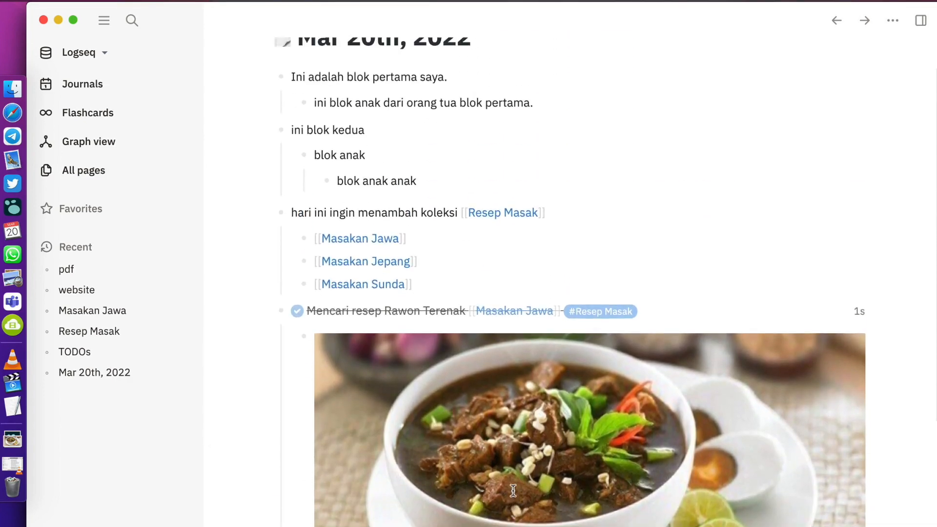
pyautogui.scroll(-7, 512, 490)
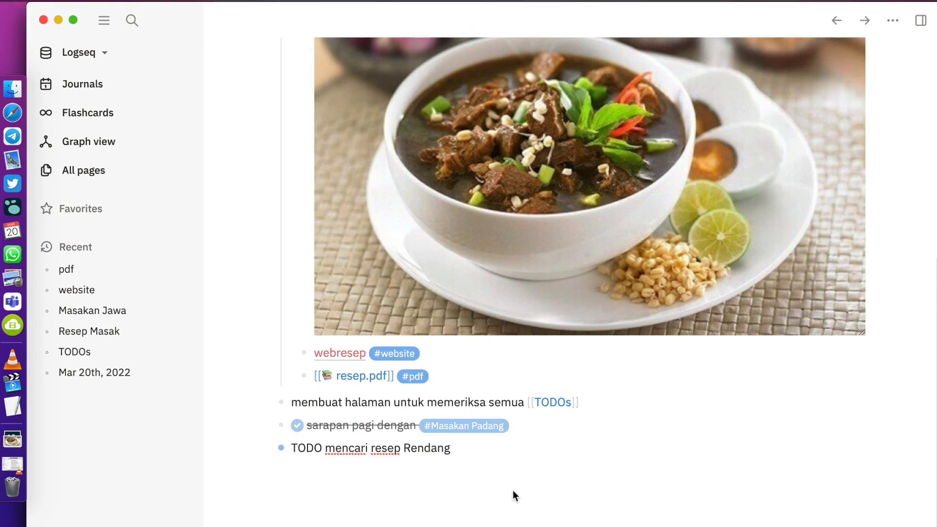
pyautogui.scroll(3, 514, 493)
pyautogui.scroll(-1, 513, 492)
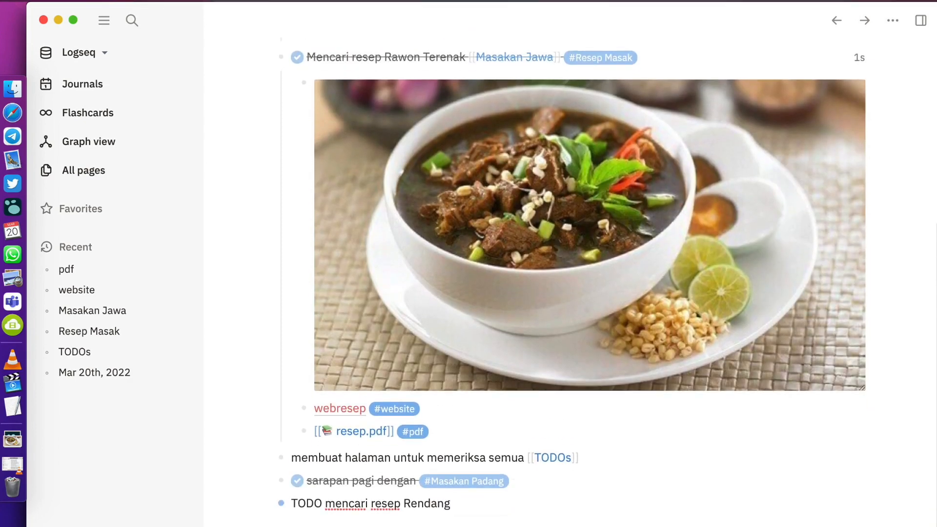
pyautogui.write('[')
pyautogui.write('masaal')
pyautogui.press('BackSpace')
pyautogui.press('BackSpace')
pyautogui.write('kan')
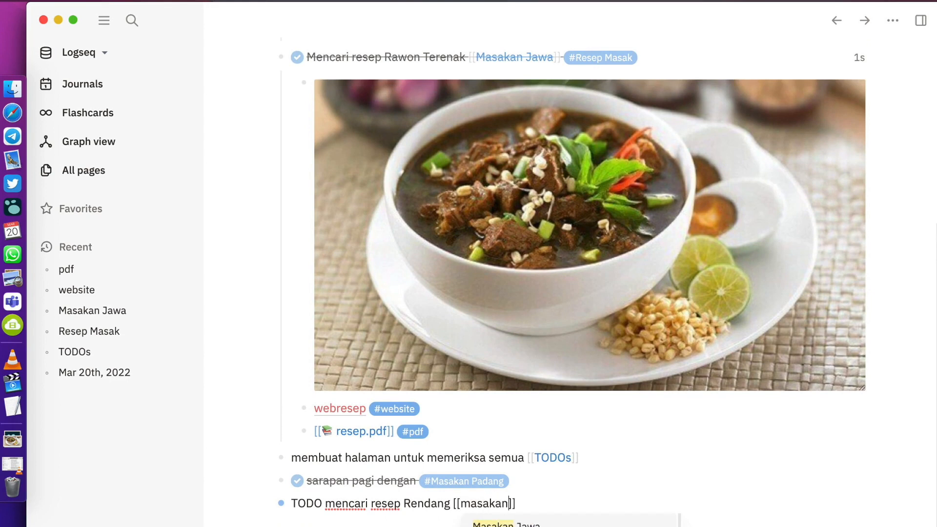
pyautogui.write(' p')
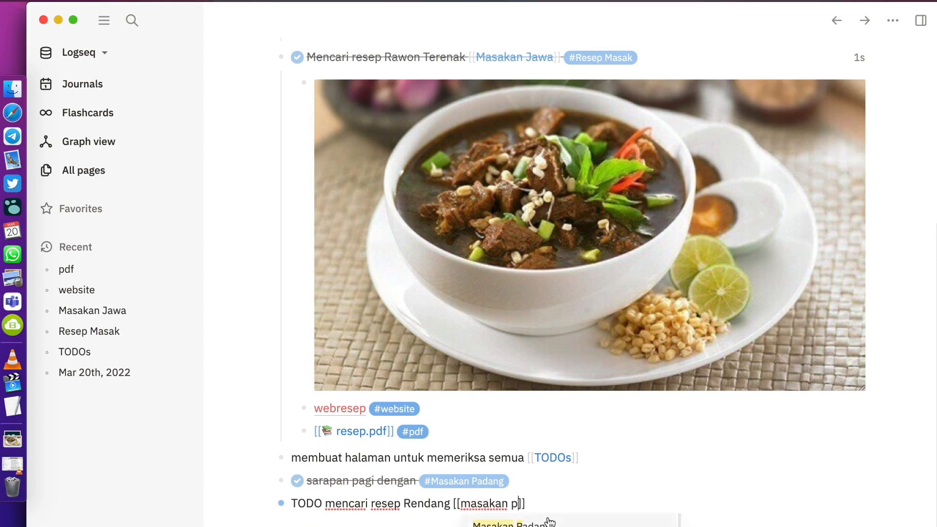
pyautogui.click(541, 524)
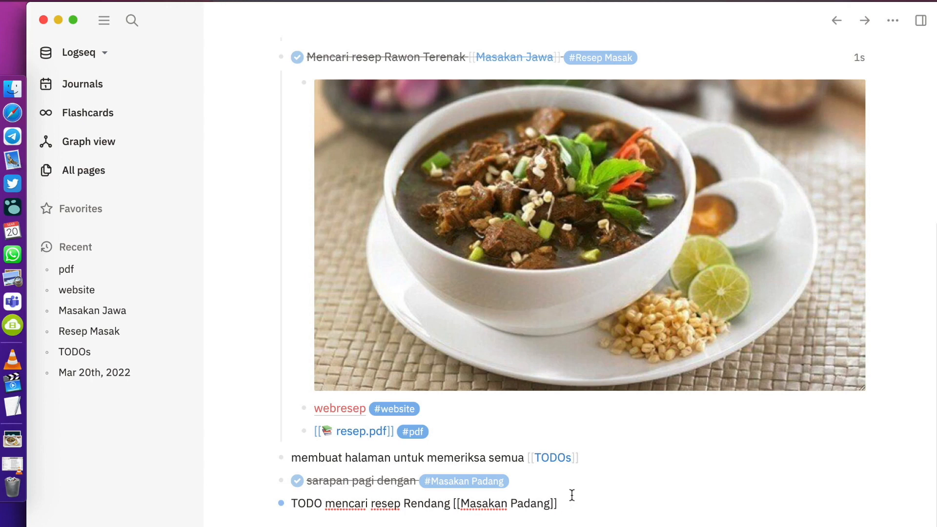
# Step: Add the existing Resep Masak page as a tag on the Rendang task and leave editing
pyautogui.write('#[[')
pyautogui.write('Rese')
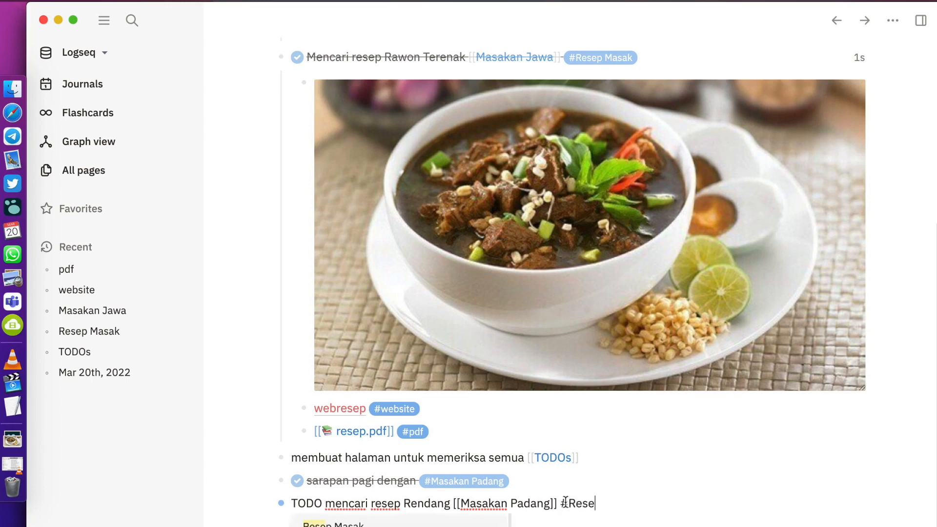
pyautogui.click(448, 522)
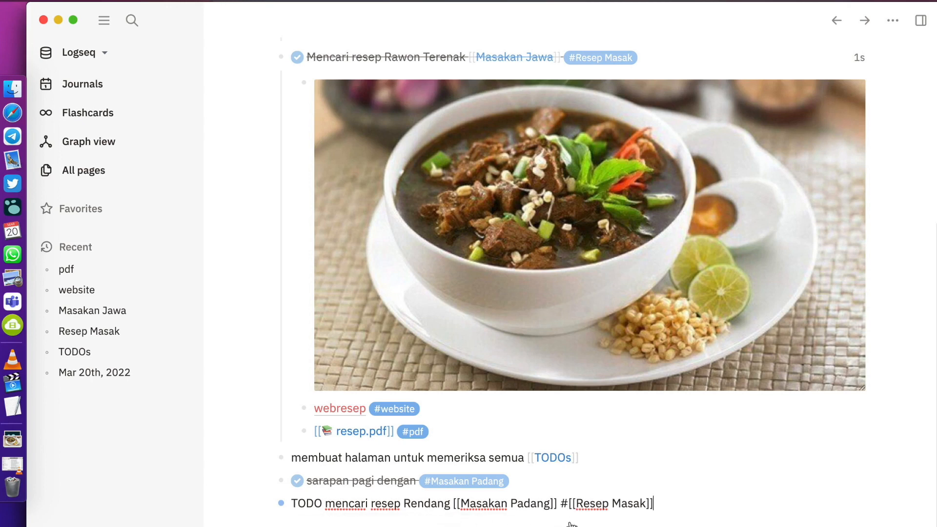
pyautogui.press('Escape')
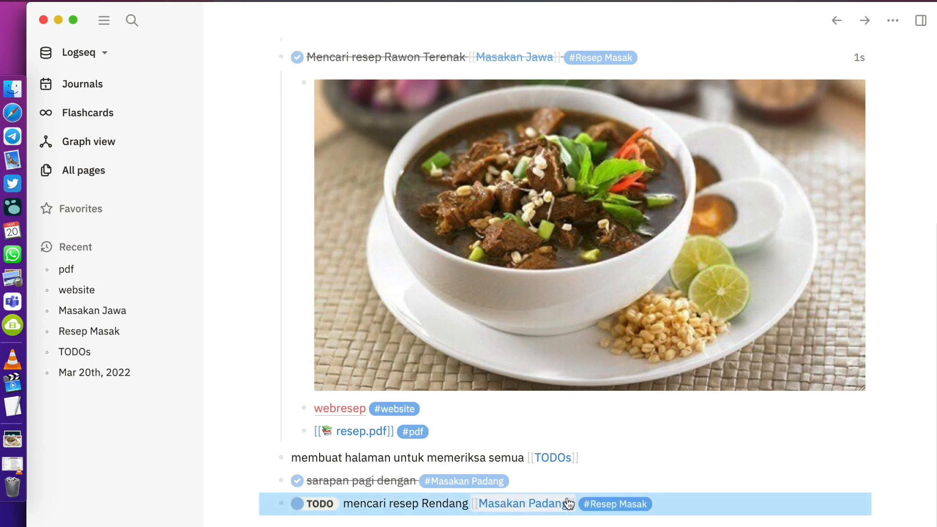
# Step: Add an empty child block under the Rendang task
pyautogui.scroll(-2, 565, 498)
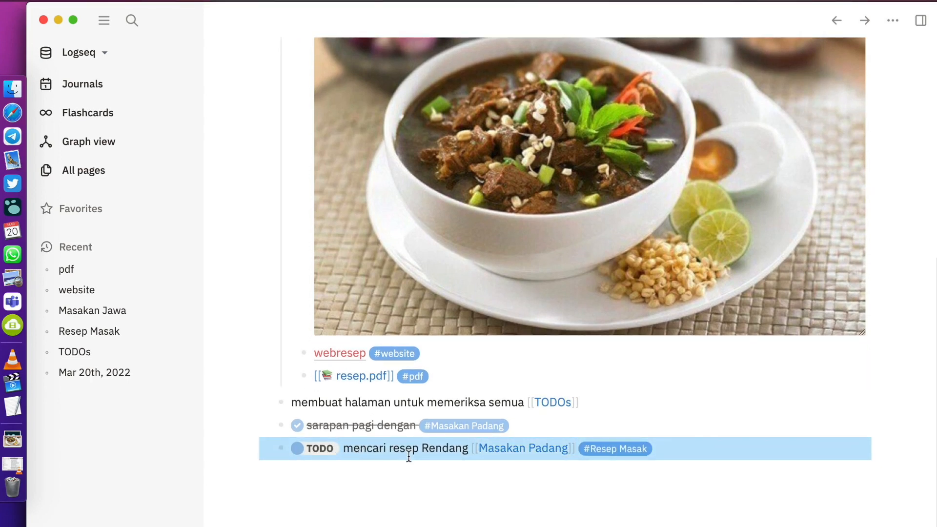
pyautogui.click(365, 468)
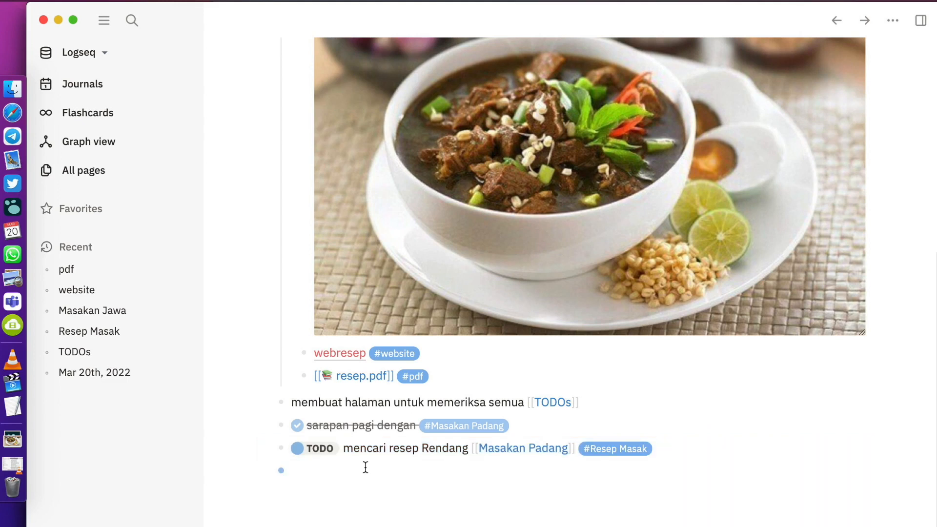
pyautogui.press('Tab')
# Step: Switch to Safari and change the Google image search to "gambar rendang"
pyautogui.click(12, 113)
pyautogui.click(458, 70)
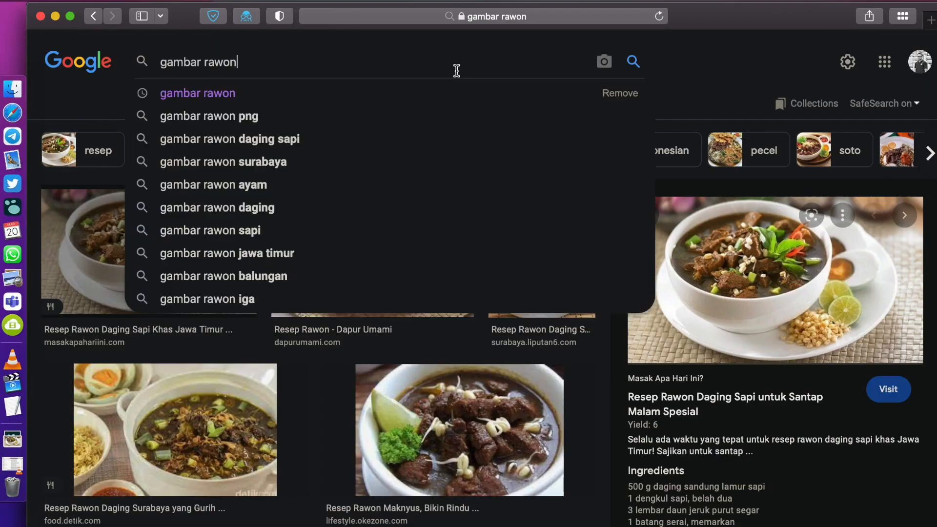
pyautogui.hotkey('alt', 'BackSpace')
pyautogui.write('rendang')
pyautogui.press('Return')
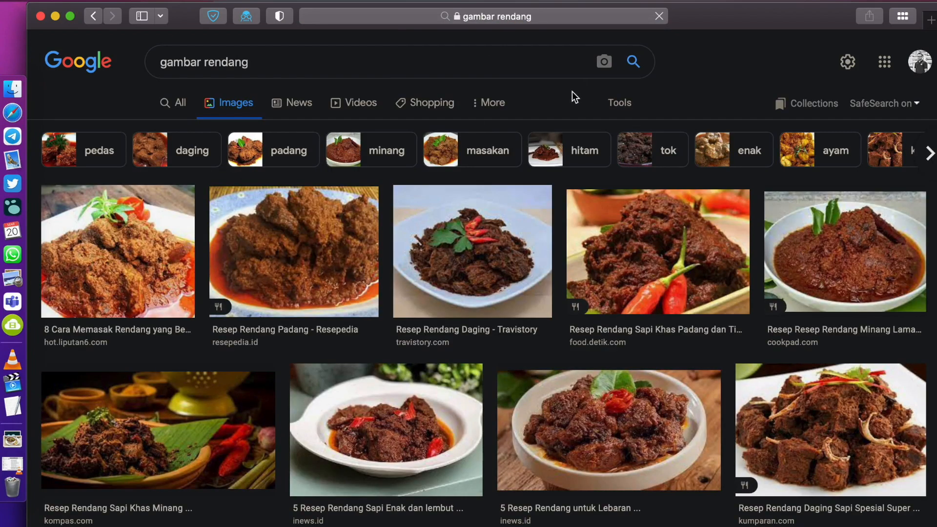
# Step: Filter the rendang image results by usage rights to Creative Commons licenses
pyautogui.click(490, 103)
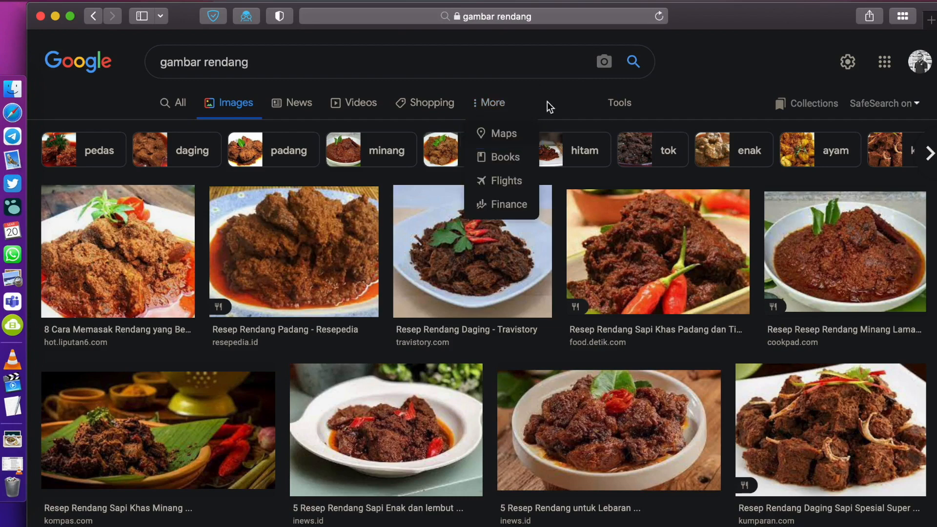
pyautogui.click(611, 104)
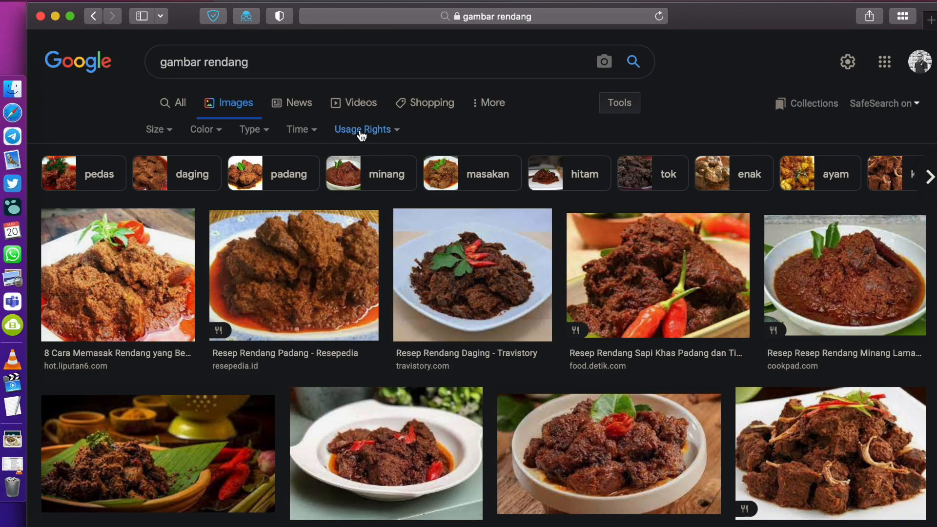
pyautogui.click(361, 131)
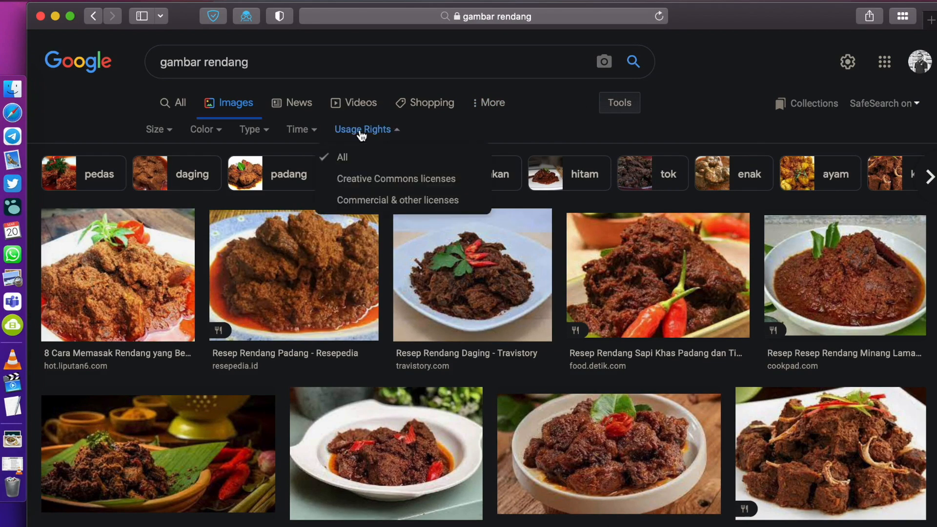
pyautogui.click(358, 186)
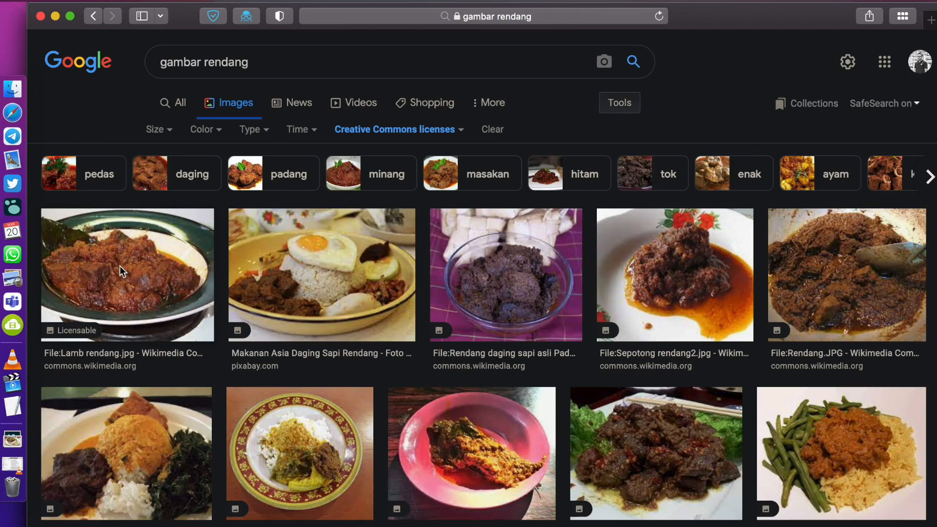
# Step: Open the Lamb rendang image from Wikimedia Commons and save it to Downloads
pyautogui.click(121, 272)
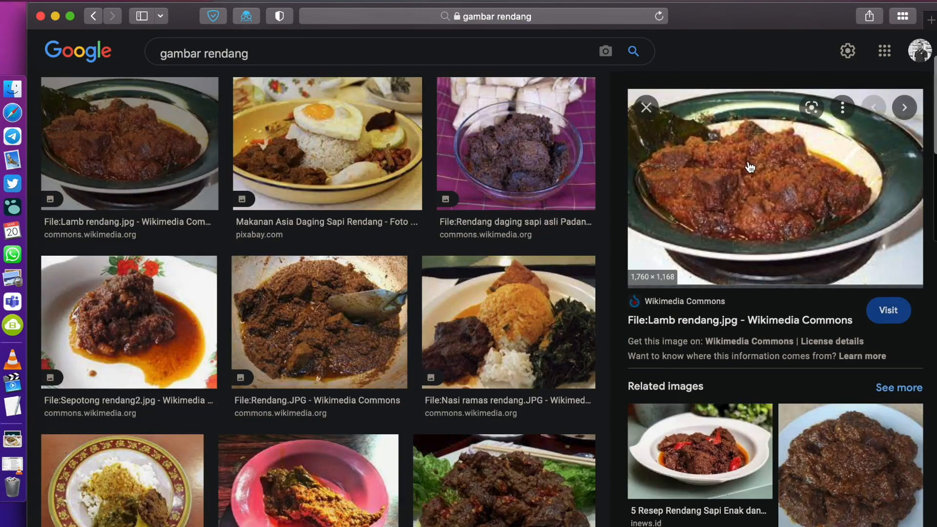
pyautogui.rightClick(748, 161)
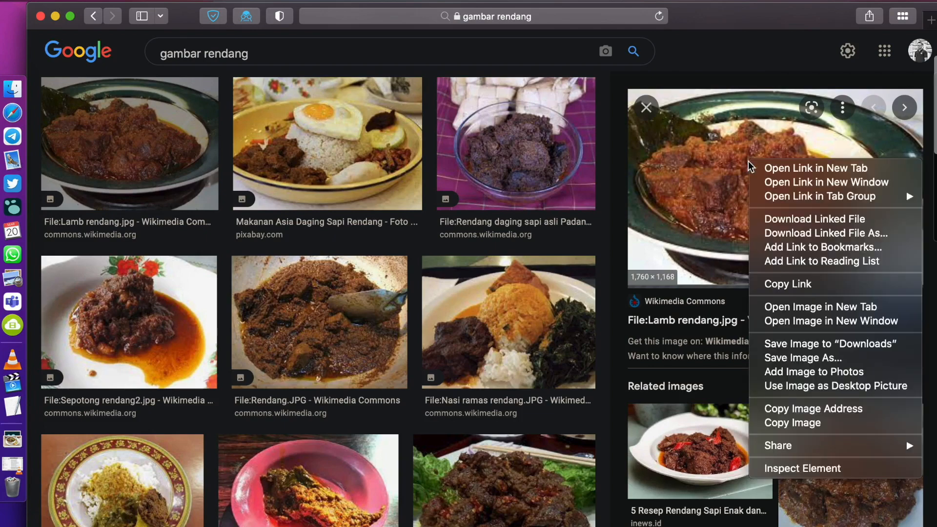
pyautogui.click(807, 343)
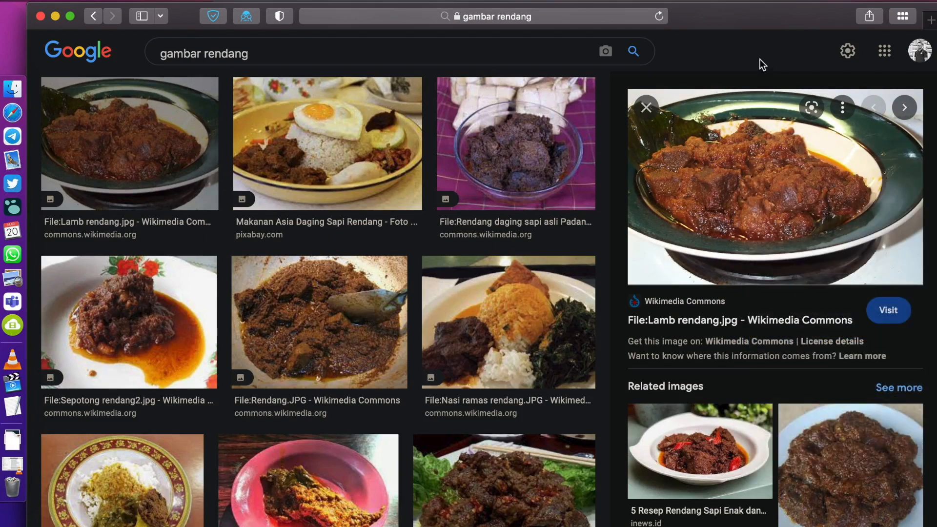
# Step: Switch back to Logseq and start an asset upload in the empty block under the Rendang task, selecting the Unknown file
pyautogui.press('super+Tab')
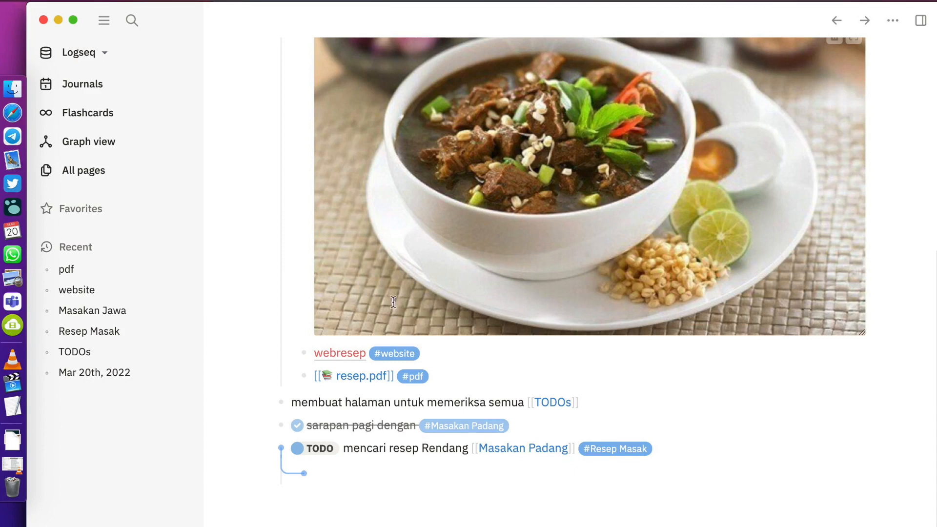
pyautogui.scroll(-1, 362, 351)
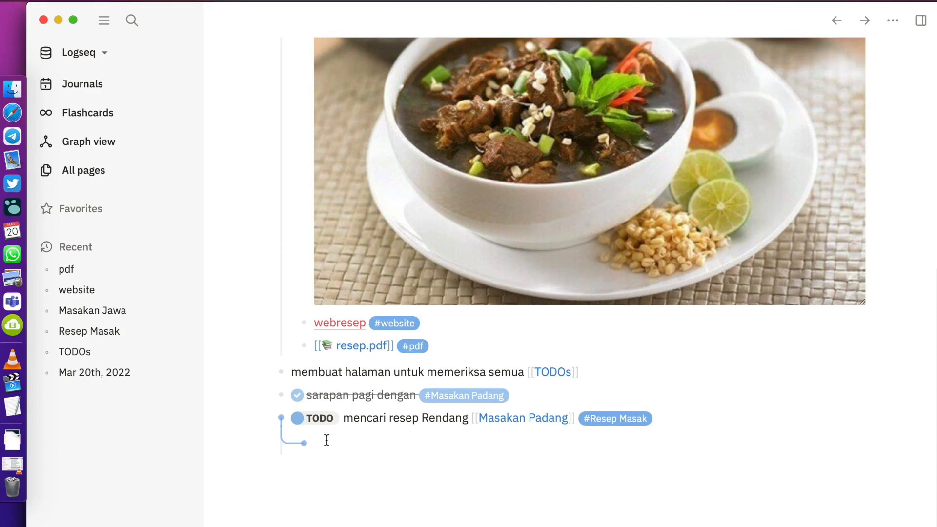
pyautogui.write('/')
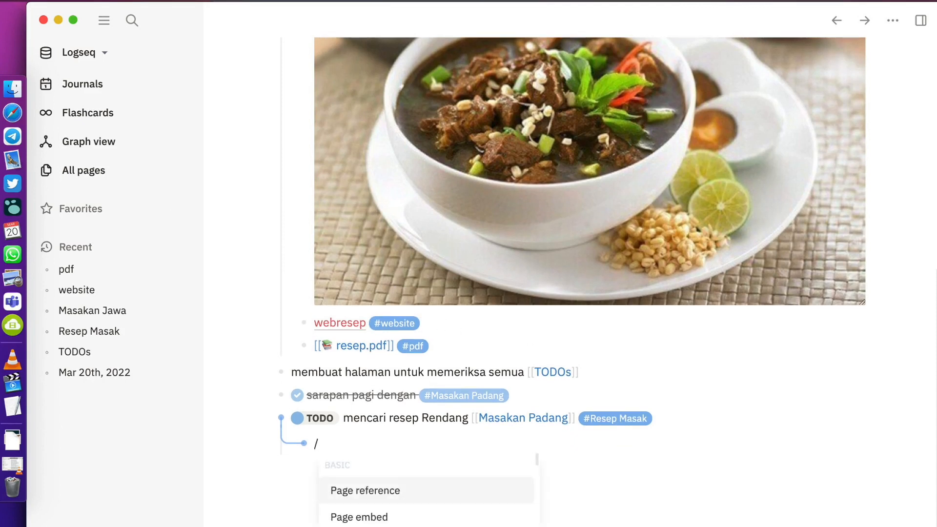
pyautogui.write('im')
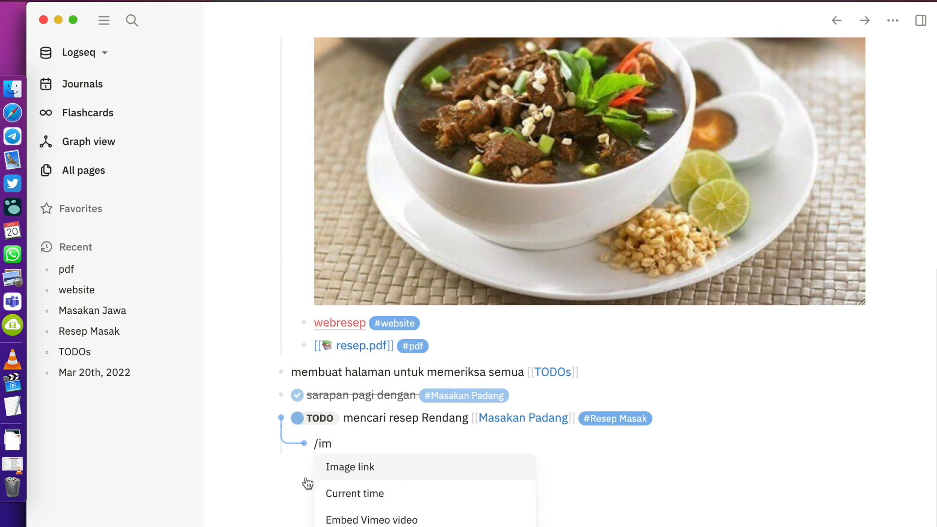
pyautogui.press('BackSpace')
pyautogui.press('BackSpace')
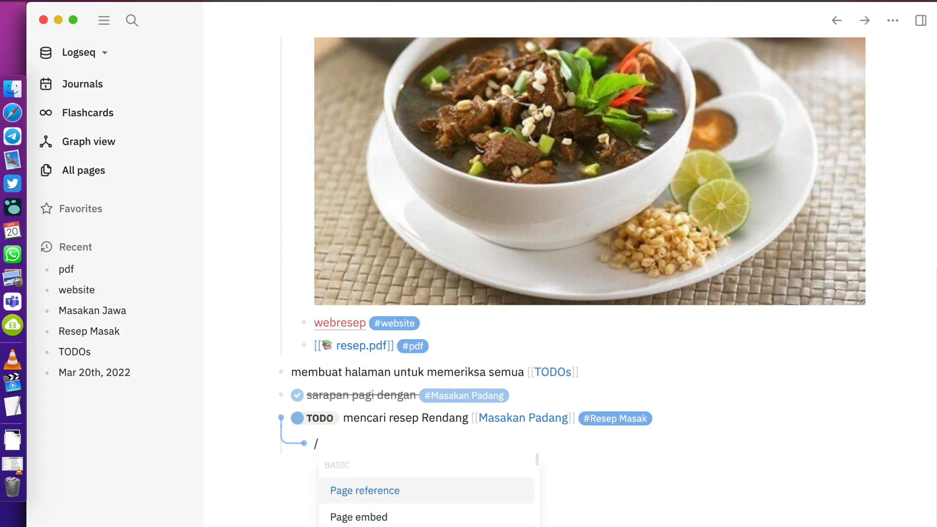
pyautogui.write('as')
pyautogui.click(371, 468)
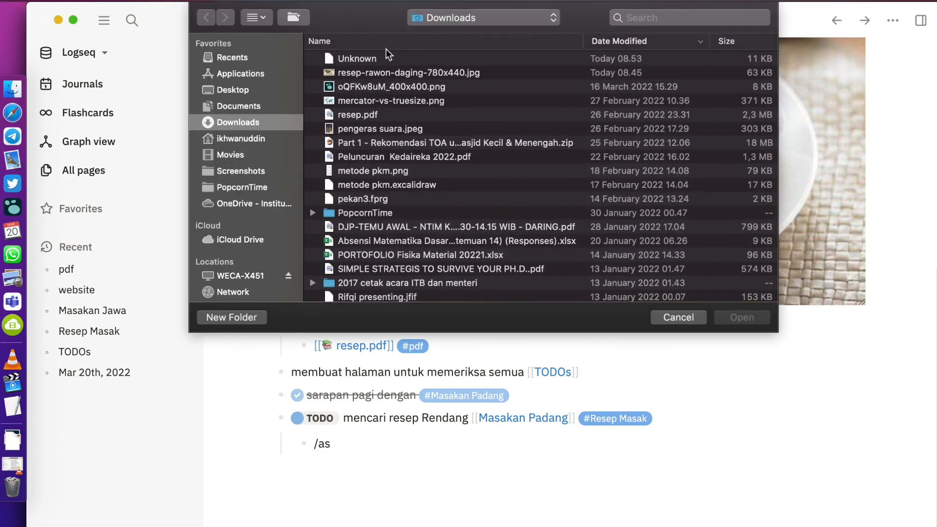
pyautogui.click(376, 62)
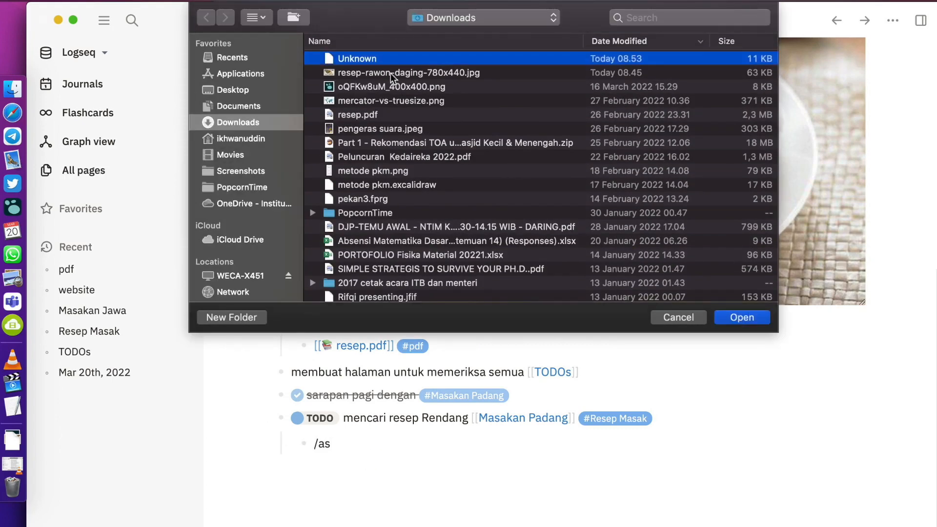
# Step: Switch to Finder, rename the Unknown file in Downloads as rendang.jpg with its extension added, and preview the picture
pyautogui.click(12, 89)
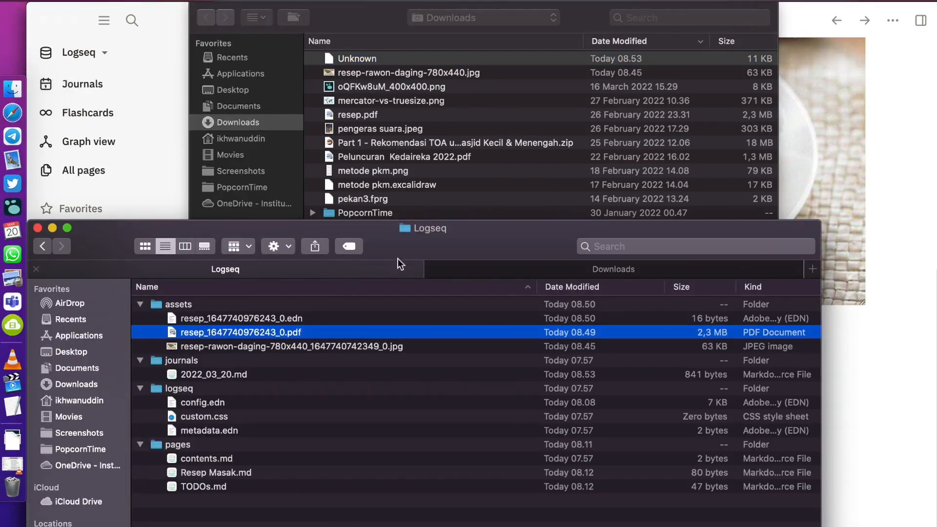
pyautogui.click(557, 266)
pyautogui.click(286, 309)
pyautogui.press('Return')
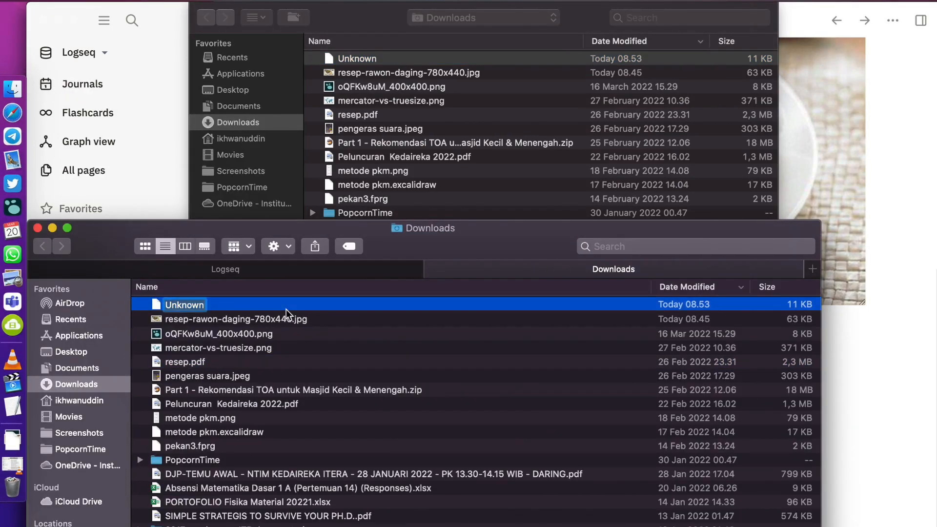
pyautogui.write('rendang.jpg')
pyautogui.press('Return')
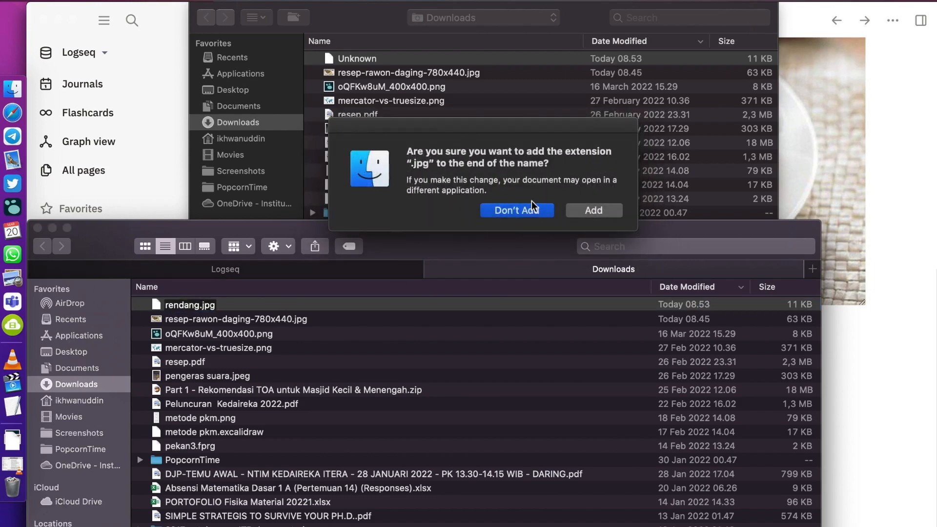
pyautogui.click(594, 211)
pyautogui.press('space')
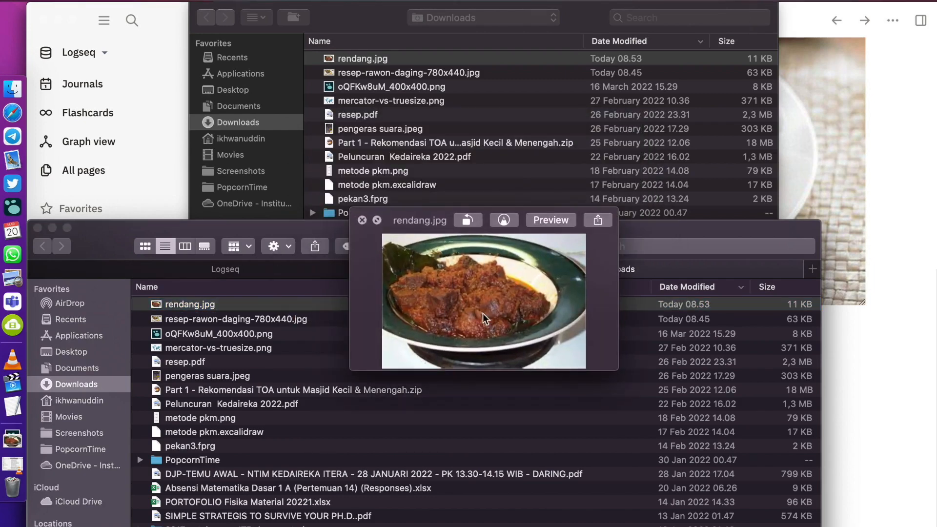
pyautogui.press('space')
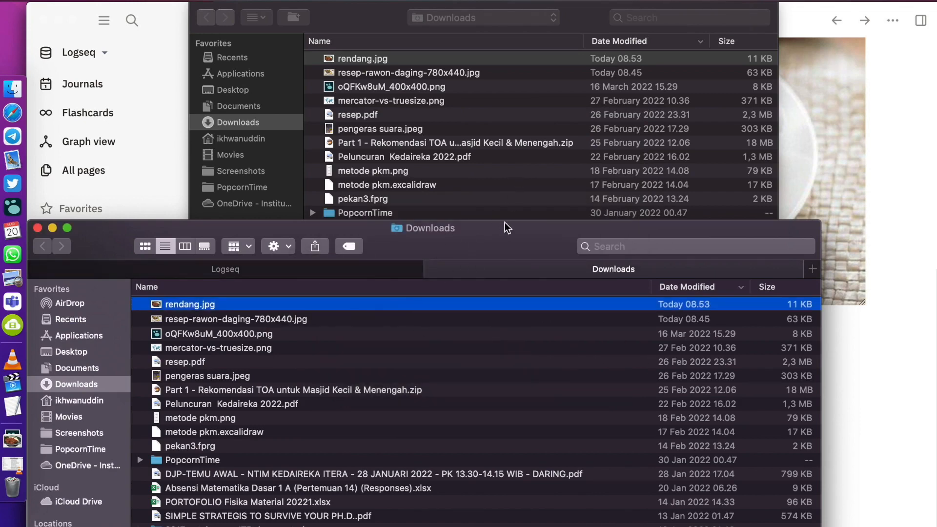
# Step: Return to the pending Logseq upload, attach rendang.jpg under the Rendang task and leave editing
pyautogui.click(363, 19)
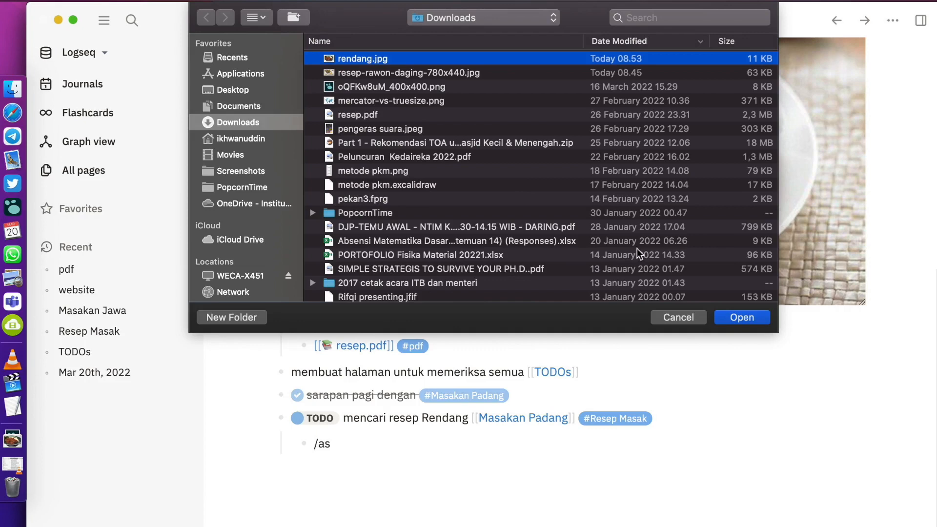
pyautogui.click(766, 323)
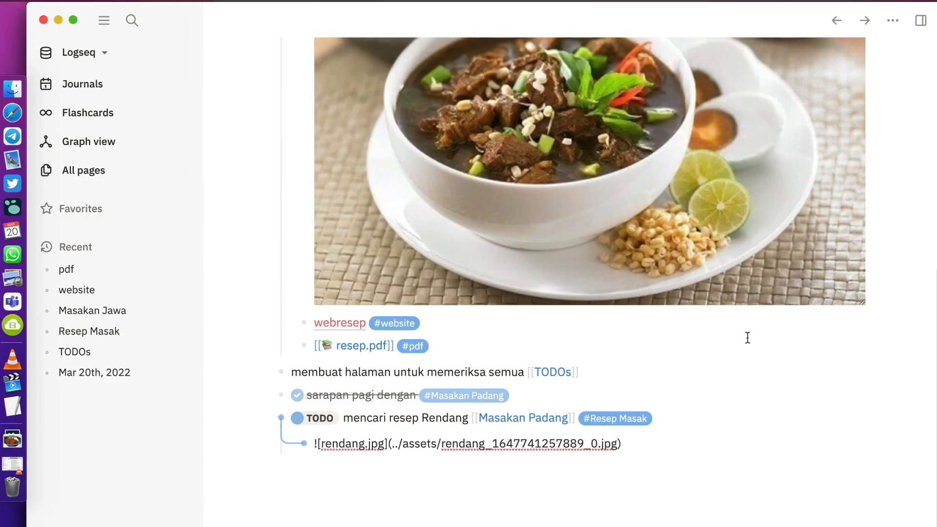
pyautogui.press('Escape')
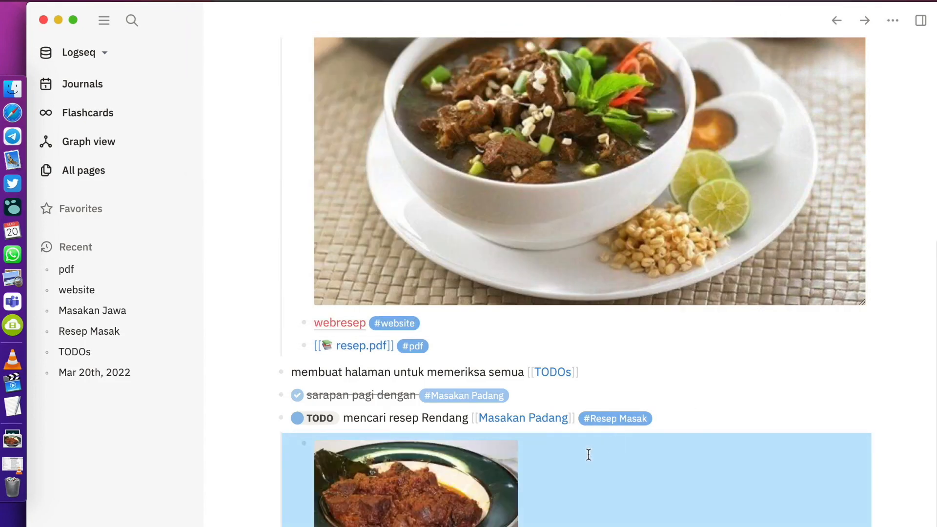
# Step: Add the new tag #gambar after the rendang picture in its block and leave editing
pyautogui.scroll(-5, 589, 454)
pyautogui.scroll(5, 529, 383)
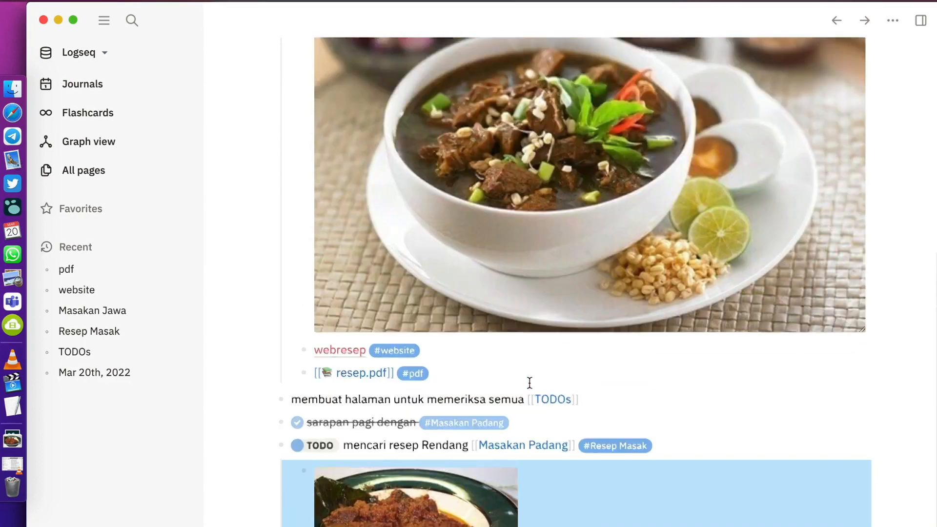
pyautogui.scroll(4, 530, 383)
pyautogui.scroll(-3, 530, 383)
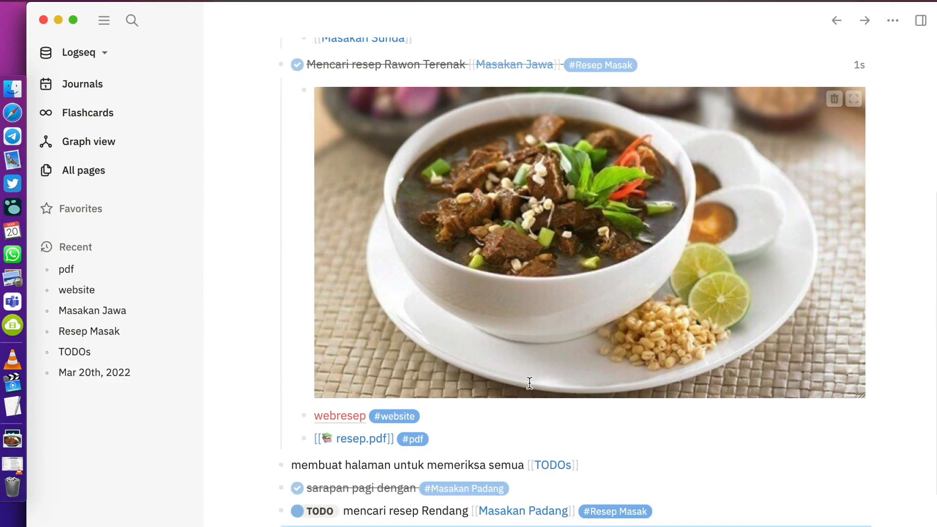
pyautogui.scroll(-4, 529, 383)
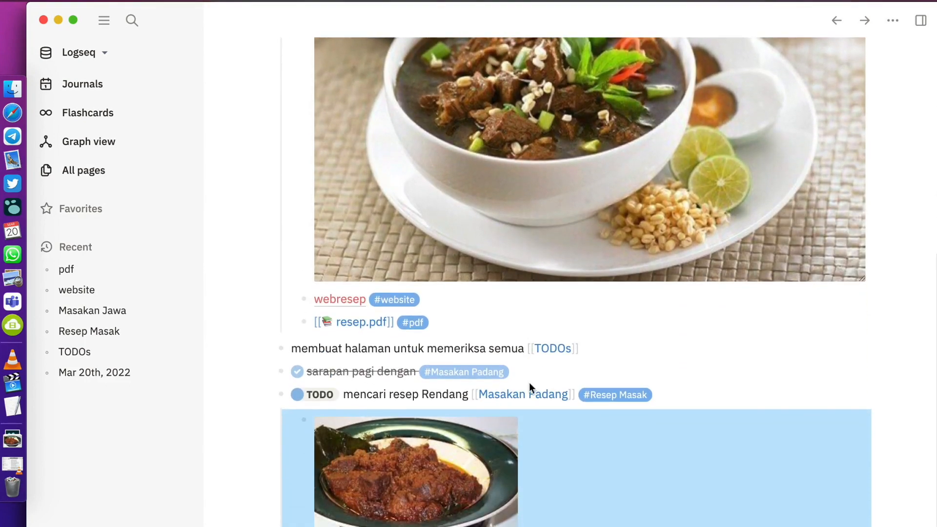
pyautogui.scroll(2, 529, 385)
pyautogui.scroll(-3, 529, 382)
pyautogui.click(541, 411)
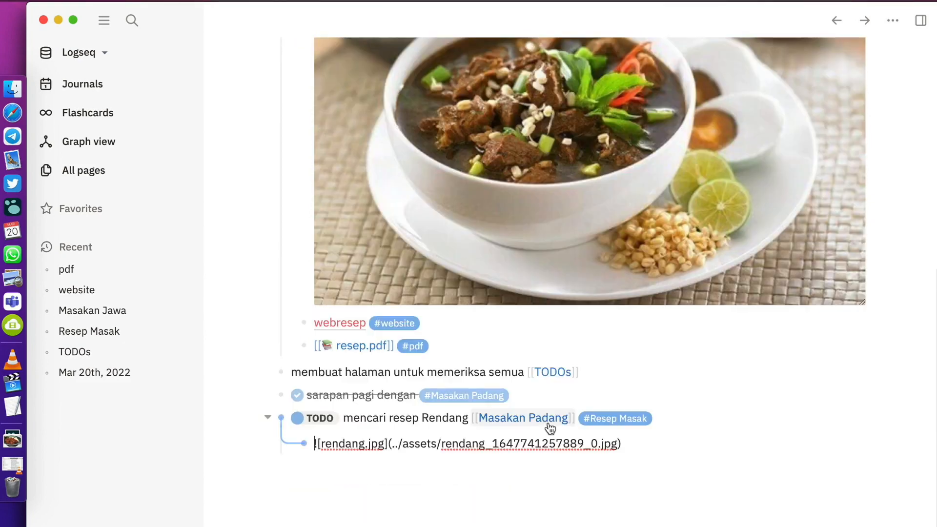
pyautogui.click(649, 446)
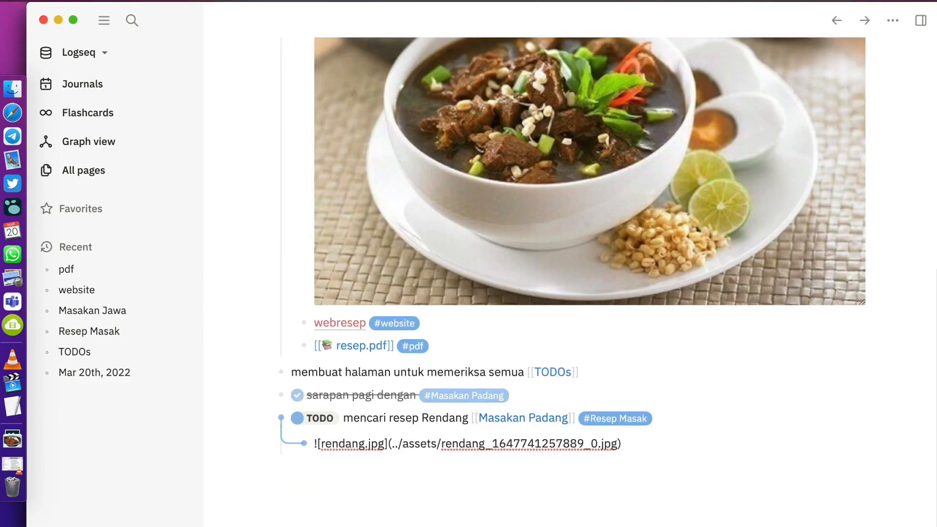
pyautogui.write('#')
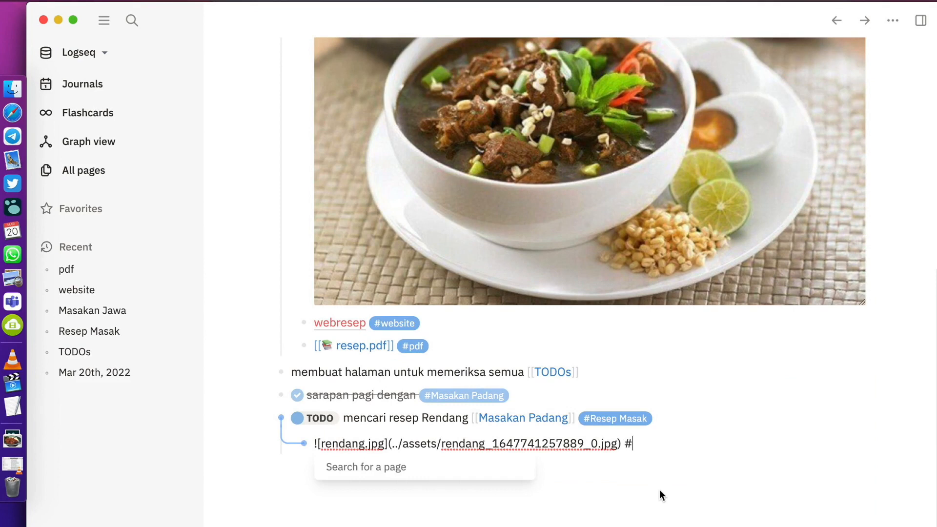
pyautogui.write('gambar')
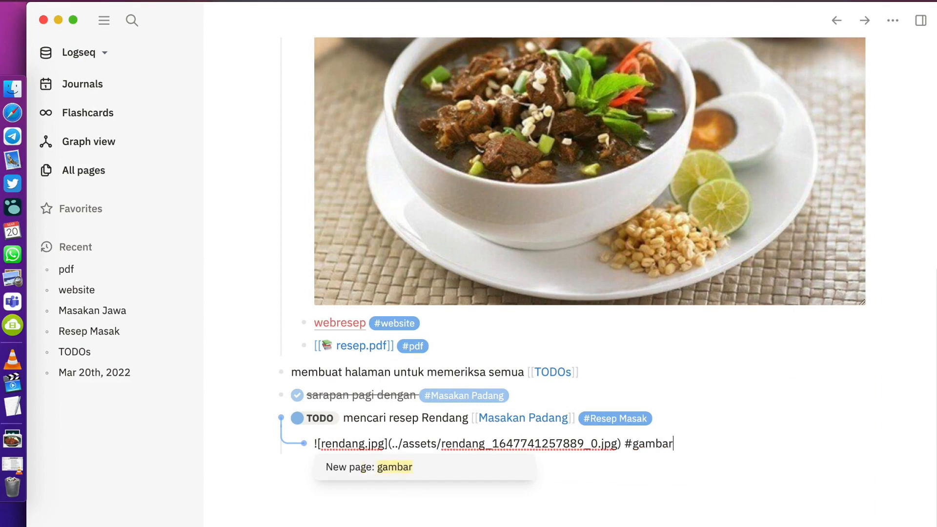
pyautogui.press('Escape')
pyautogui.press('Escape')
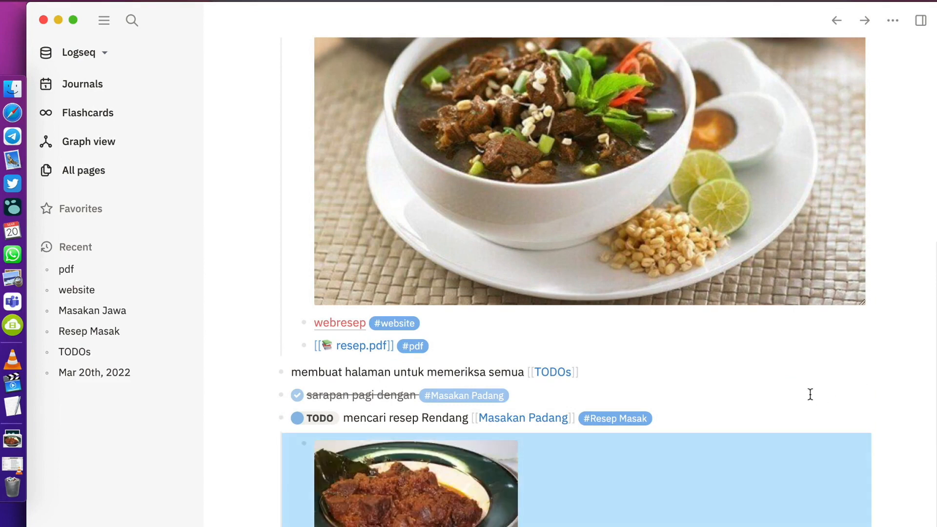
# Step: Add the tag #gambar after the rawon picture under the Rawon task and leave editing
pyautogui.click(873, 254)
pyautogui.click(854, 238)
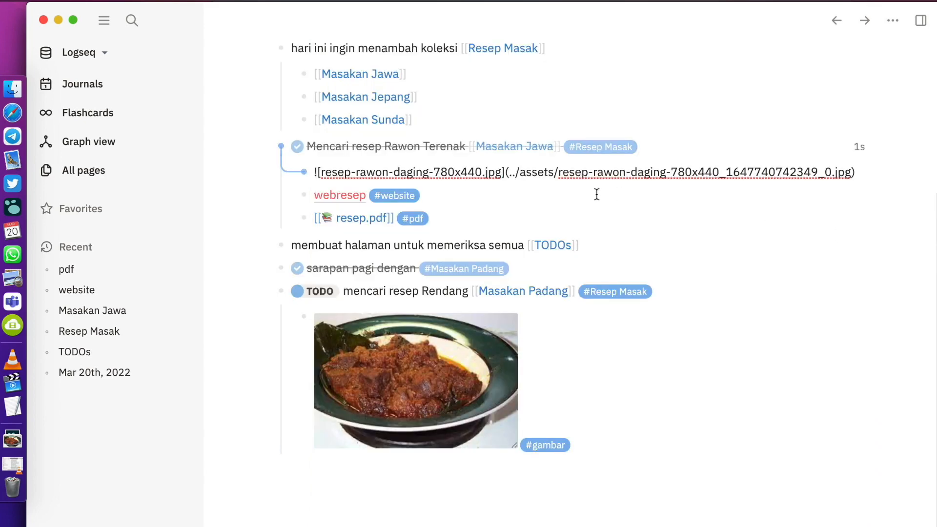
pyautogui.click(858, 171)
pyautogui.write('#gambar')
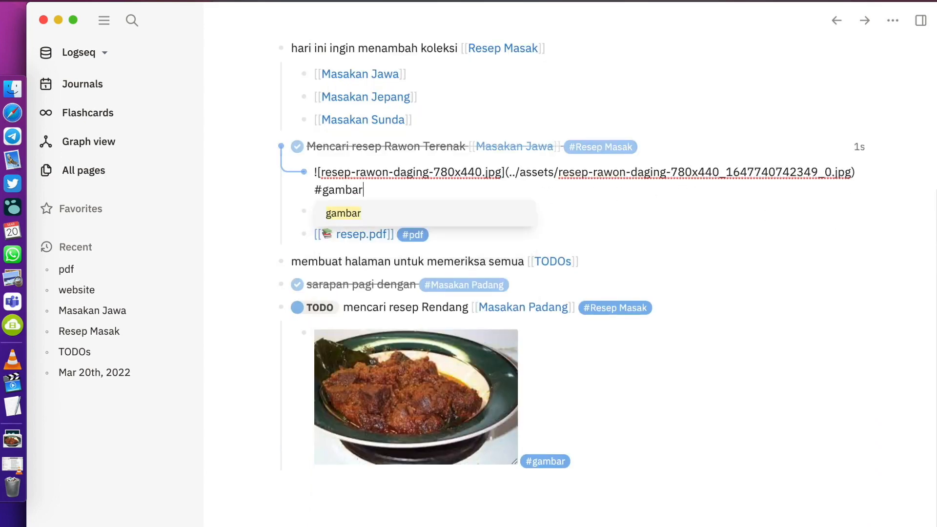
pyautogui.press('Escape')
pyautogui.press('Escape')
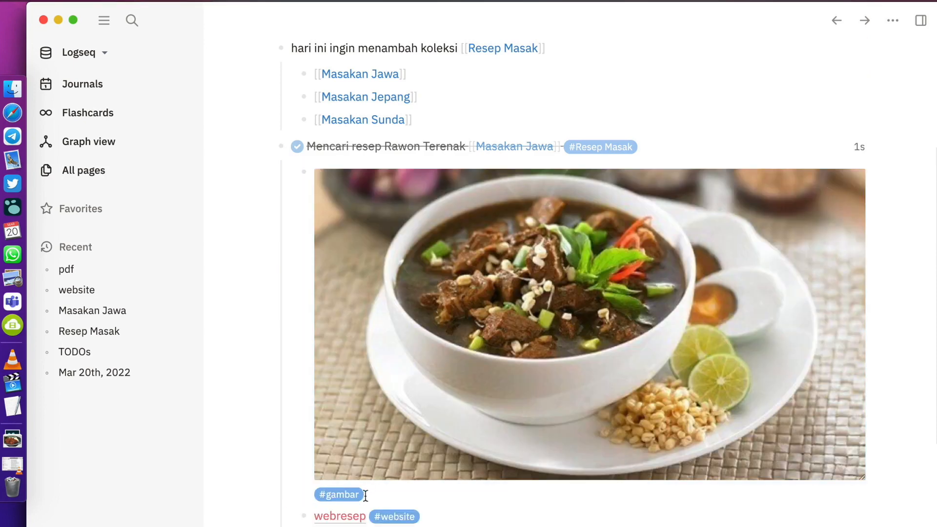
# Step: Add a new empty block directly below the rendang picture under the Rendang task
pyautogui.scroll(-10, 353, 487)
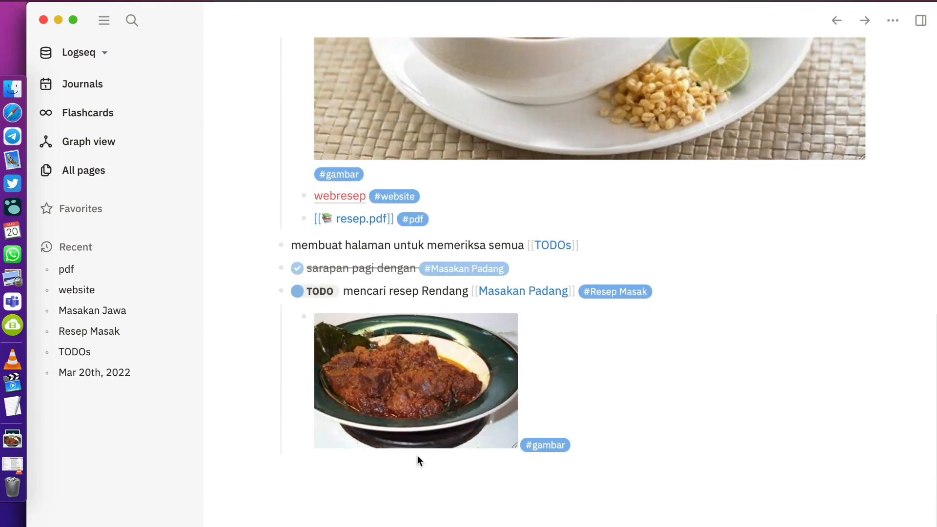
pyautogui.click(554, 471)
pyautogui.click(603, 431)
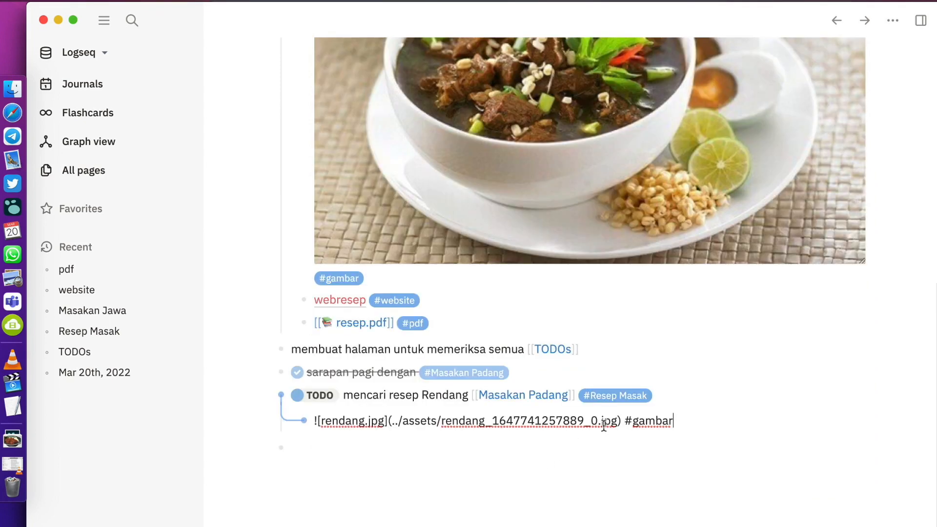
pyautogui.press('Return')
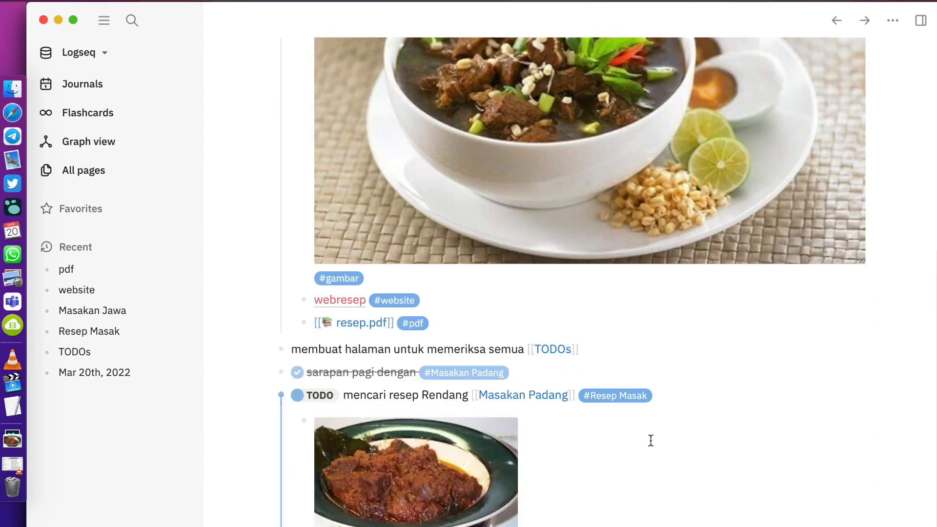
# Step: Switch to Safari and copy the link of the File:Lamb rendang.jpg result from Wikimedia Commons
pyautogui.press('super+Tab')
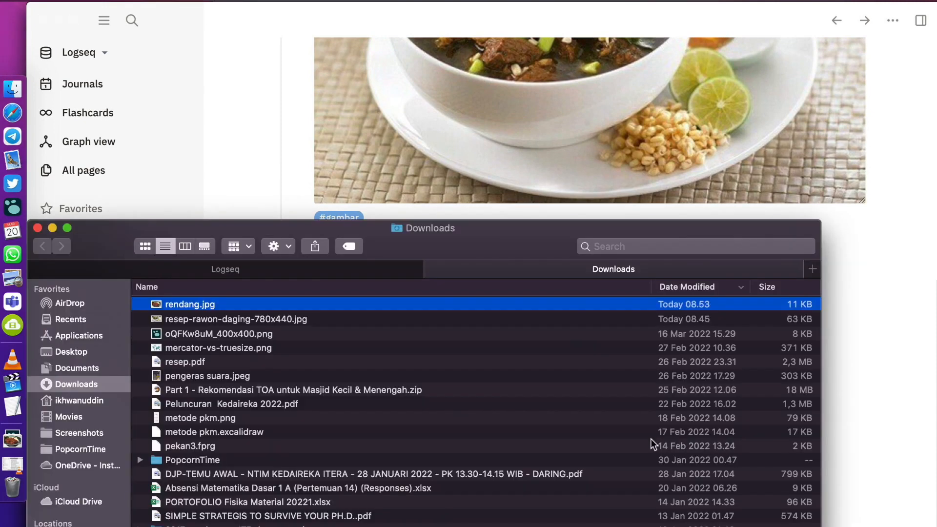
pyautogui.press('super+Tab')
pyautogui.press('super+Tab')
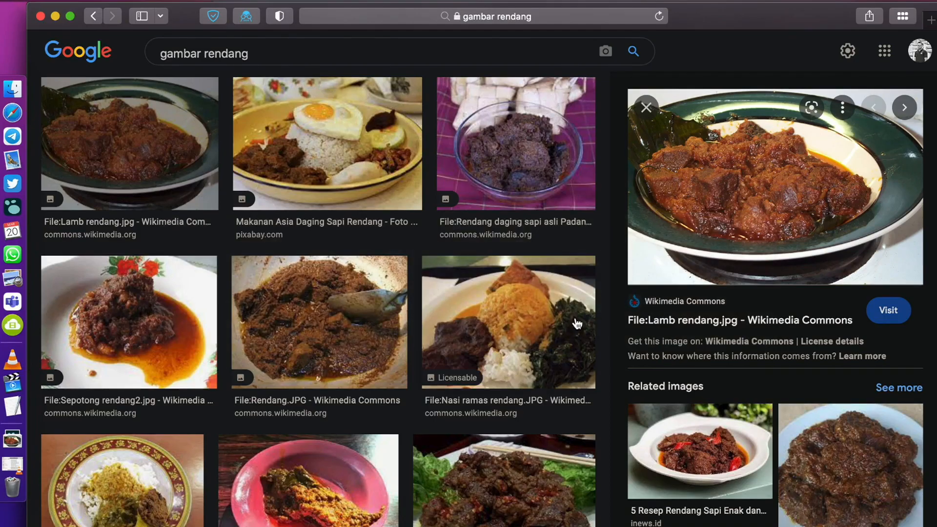
pyautogui.rightClick(730, 318)
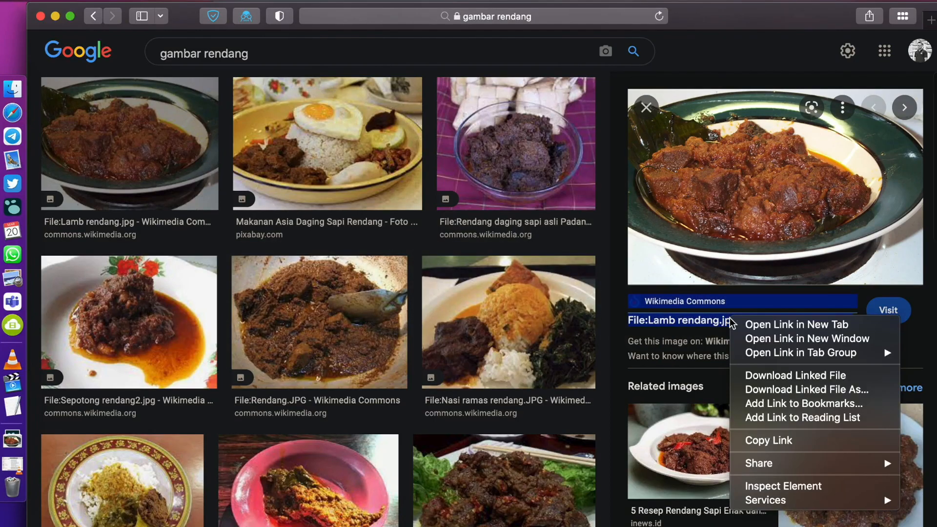
pyautogui.click(762, 441)
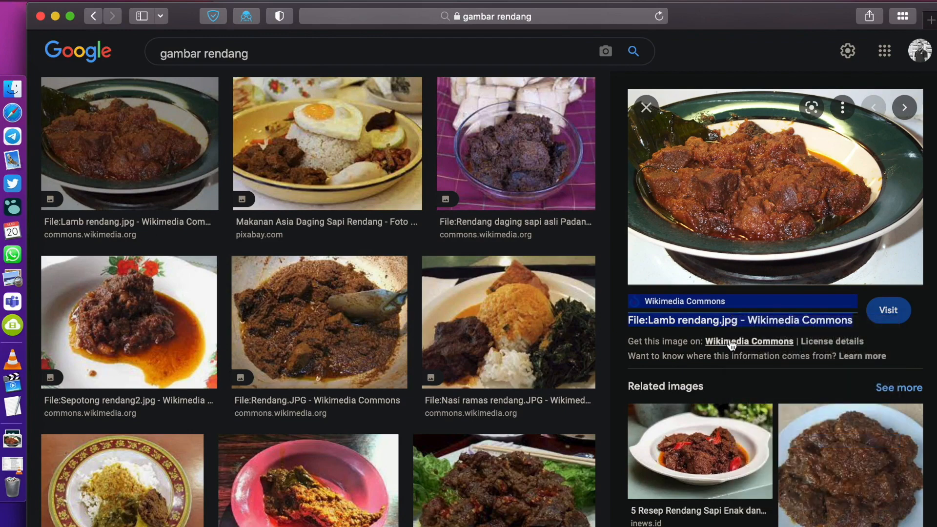
# Step: Return to Logseq and insert the copied link in the new block with the label Wikimedia Commons
pyautogui.press('super+Tab')
pyautogui.press('super+Tab')
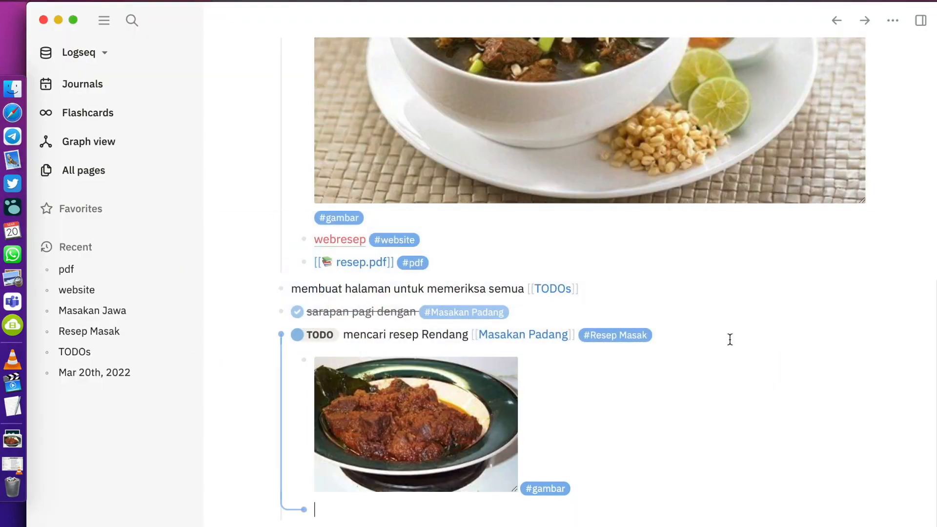
pyautogui.write('/link')
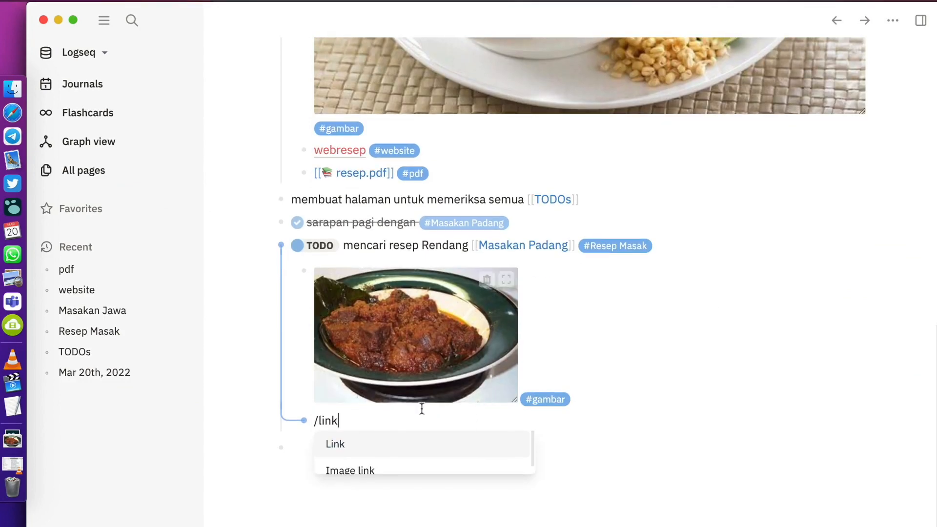
pyautogui.click(381, 447)
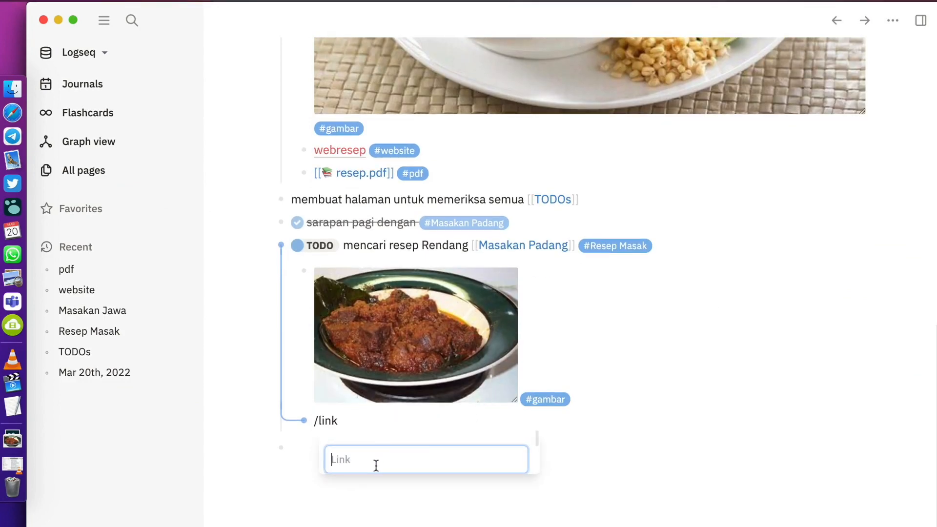
pyautogui.press('super+v')
pyautogui.press('super+Left')
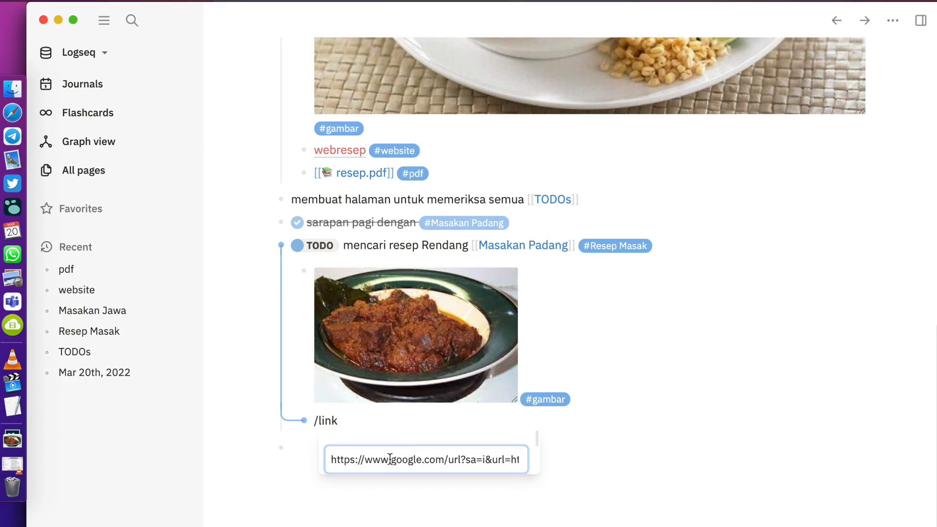
pyautogui.press('Return')
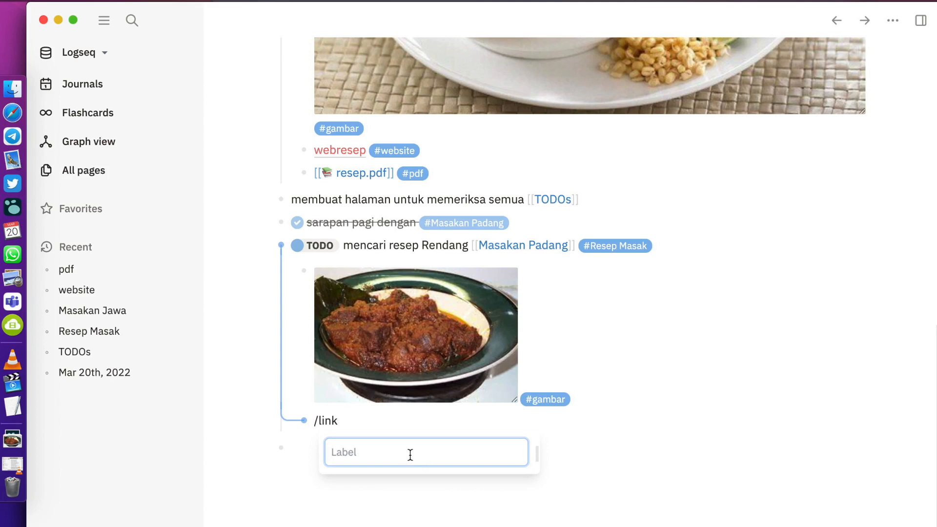
pyautogui.write('Wikimedia Commons')
pyautogui.press('Return')
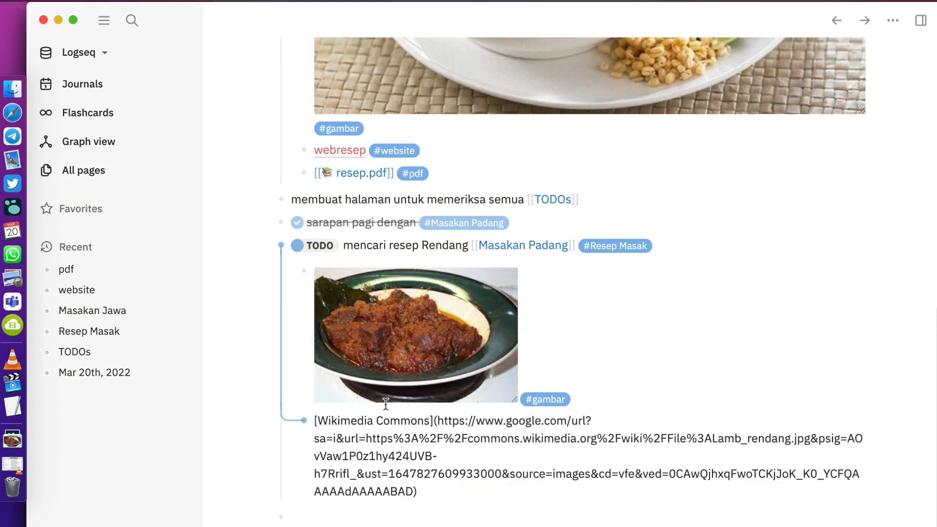
pyautogui.press('Escape')
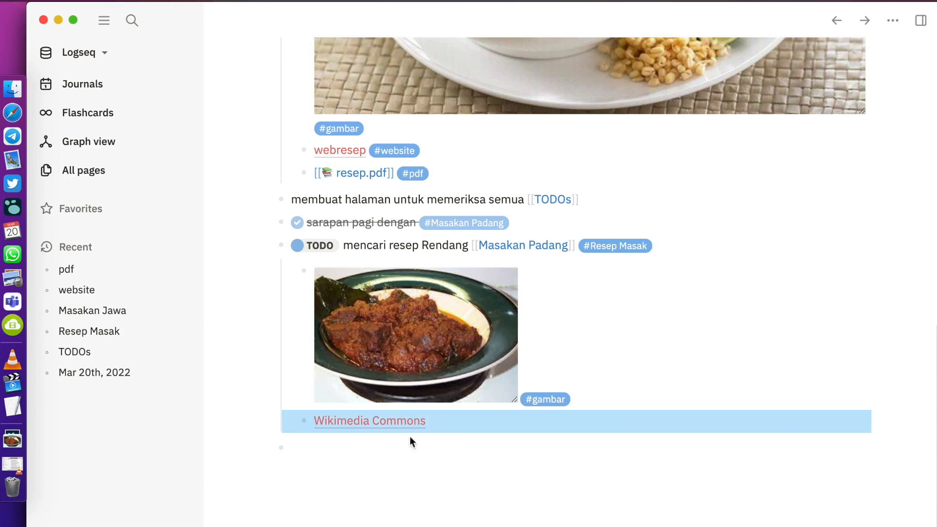
# Step: Add the tag #website after the Wikimedia Commons link and leave editing
pyautogui.click(456, 419)
pyautogui.click(445, 496)
pyautogui.write('#')
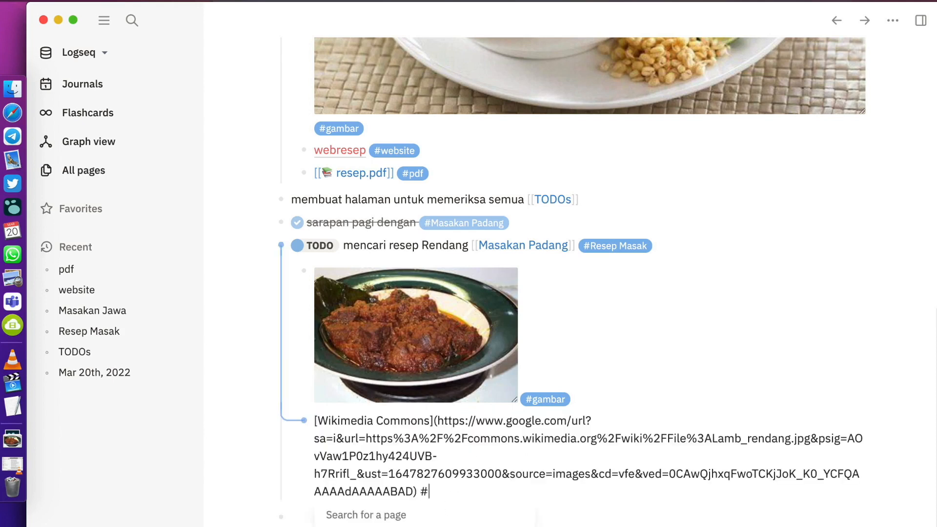
pyautogui.write('website')
pyautogui.press('Escape')
pyautogui.press('Escape')
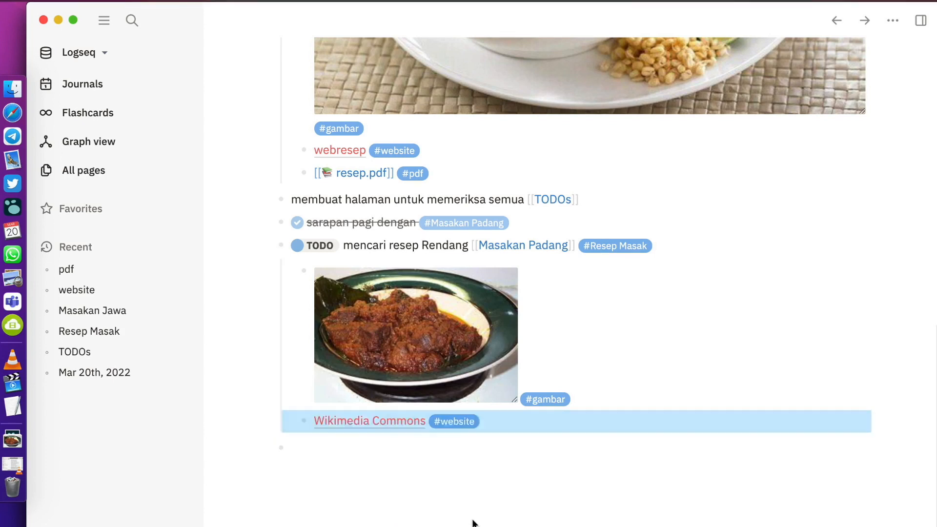
pyautogui.click(473, 519)
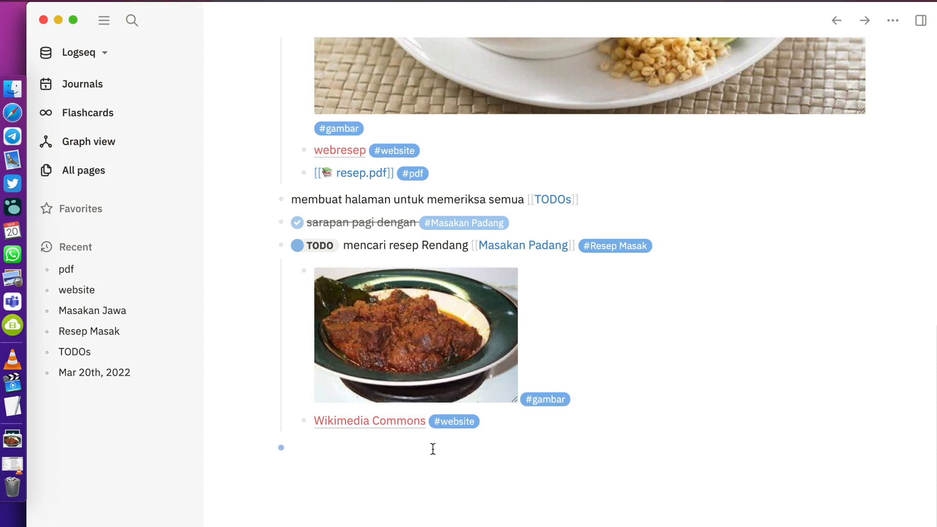
pyautogui.write('/')
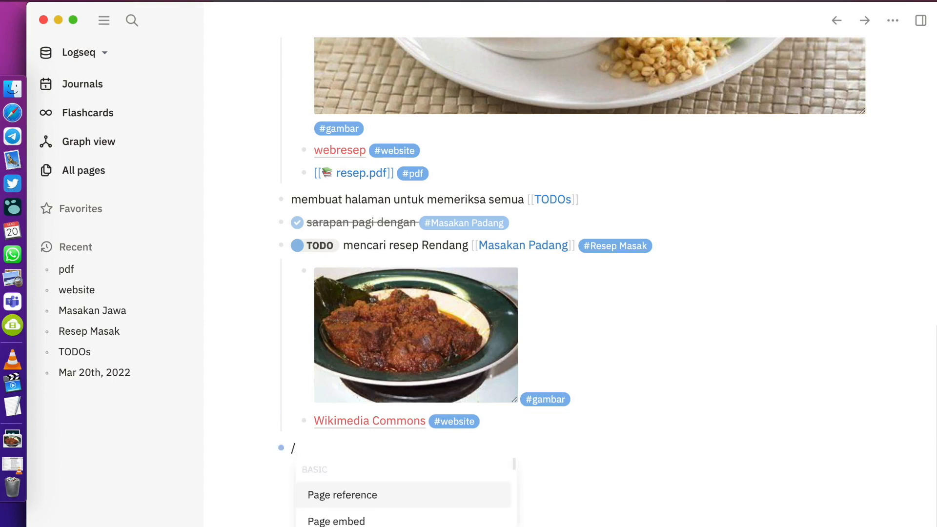
pyautogui.write('you')
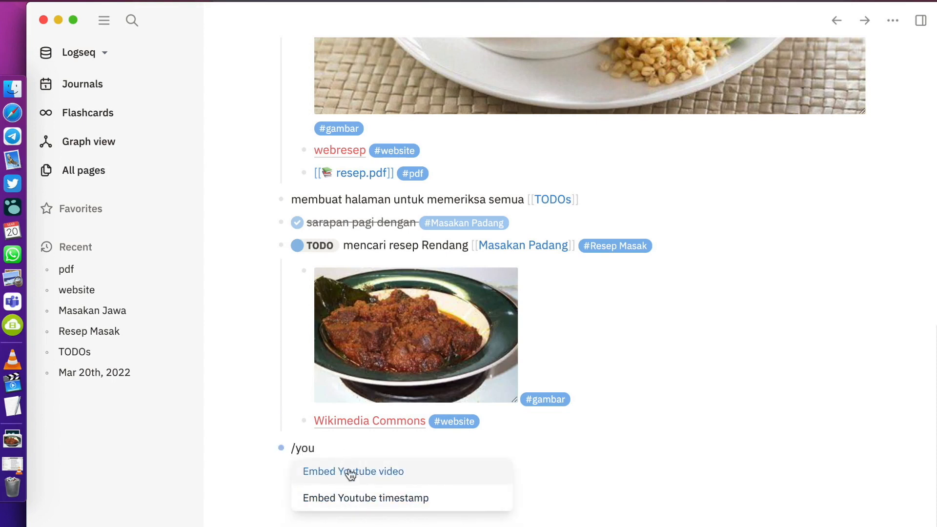
pyautogui.press('BackSpace')
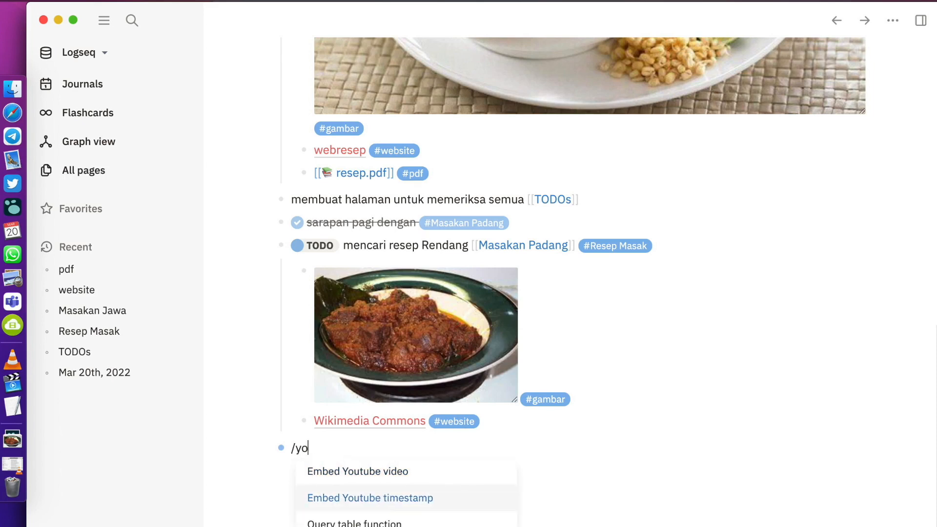
pyautogui.press('BackSpace')
pyautogui.press('BackSpace')
pyautogui.press('BackSpace')
pyautogui.click(501, 415)
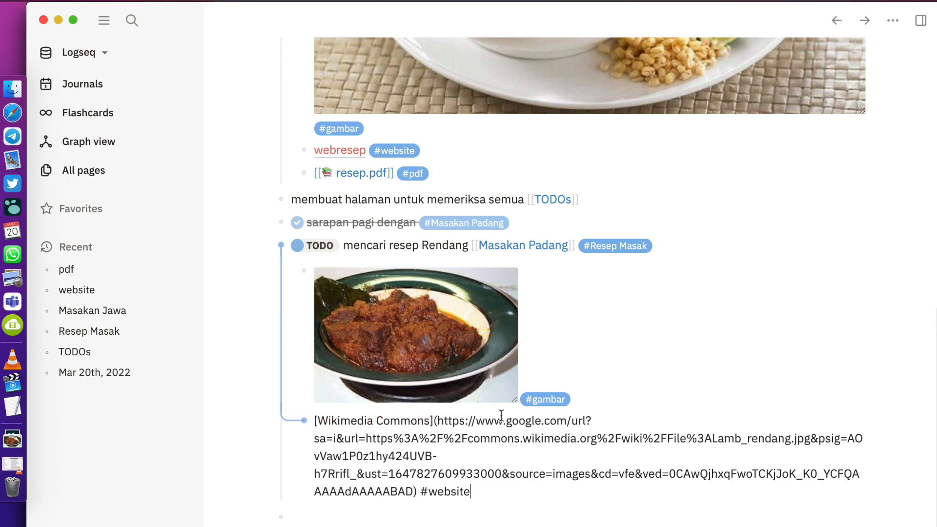
pyautogui.press('Escape')
# Step: Switch to Finder and rename Peluncuran Kedaireka 2022.pdf in Downloads as rendang.pdf
pyautogui.hotkey('ctrl', 'Up')
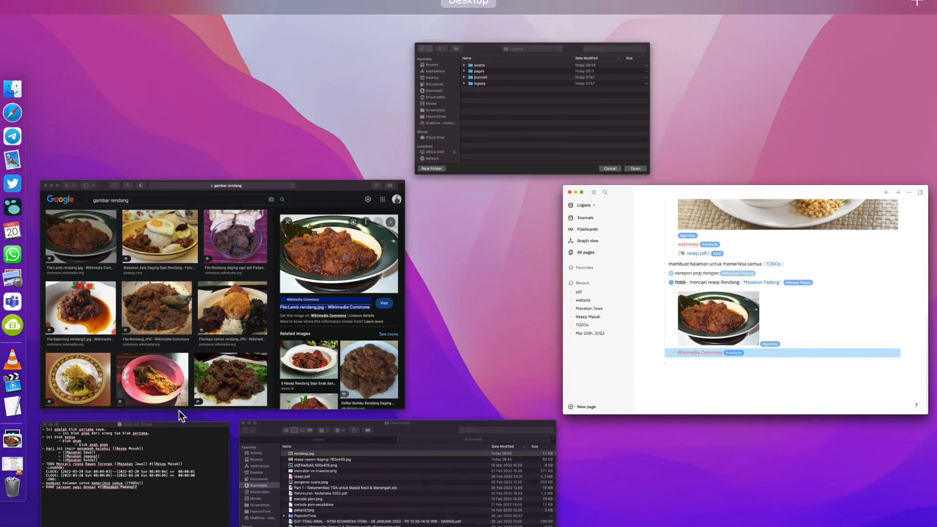
pyautogui.click(365, 449)
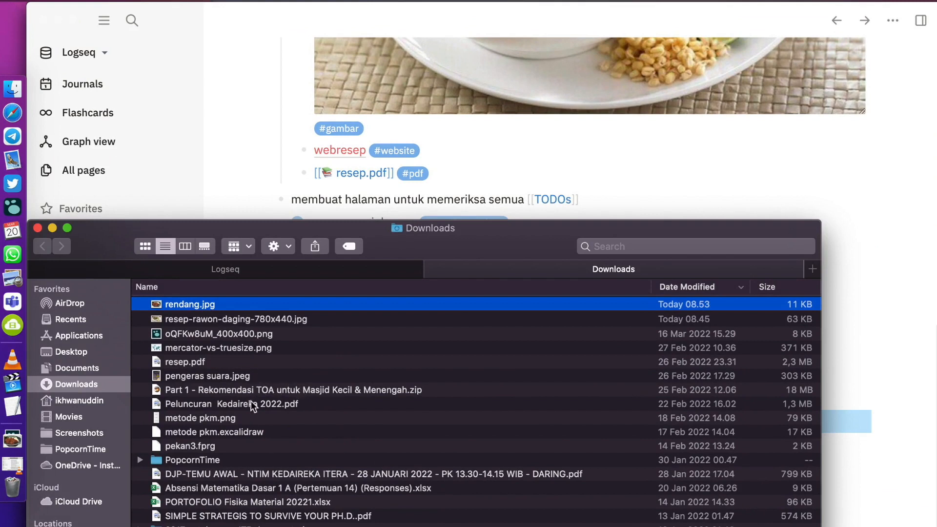
pyautogui.click(253, 404)
pyautogui.press('Return')
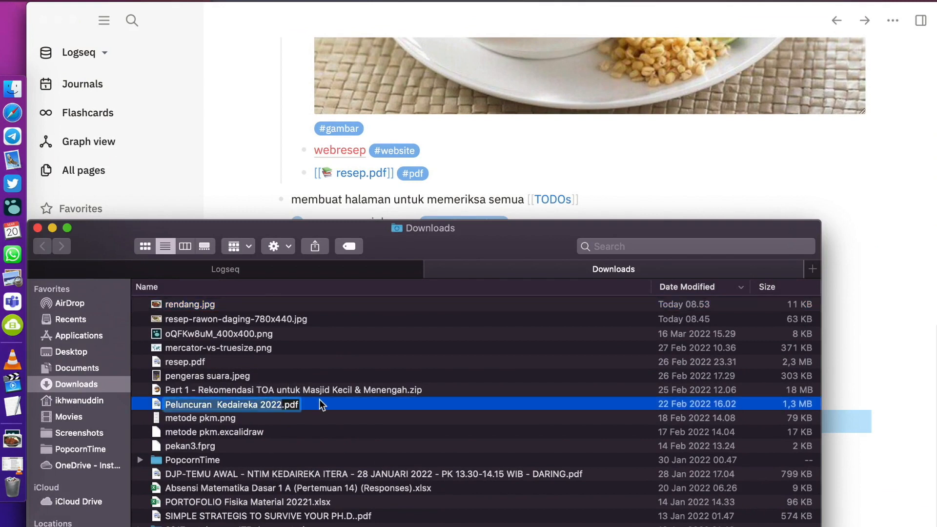
pyautogui.write('rendang')
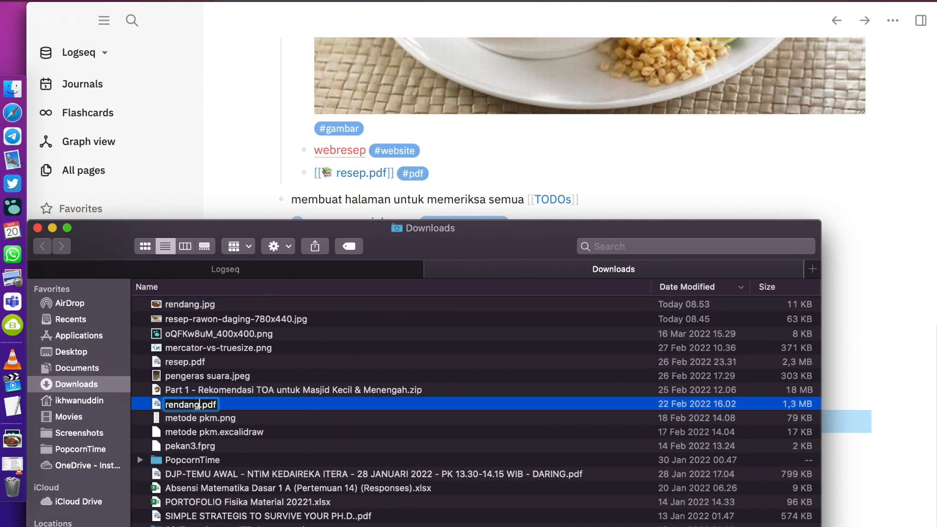
pyautogui.press('Return')
# Step: Return to Logseq and upload rendang.pdf from Downloads as an asset in a new block below the Wikimedia Commons link
pyautogui.click(582, 160)
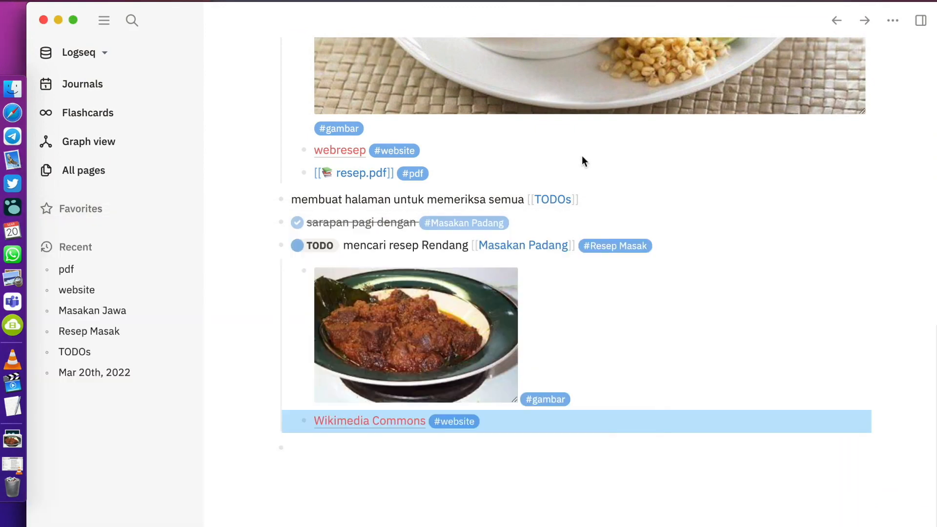
pyautogui.click(498, 422)
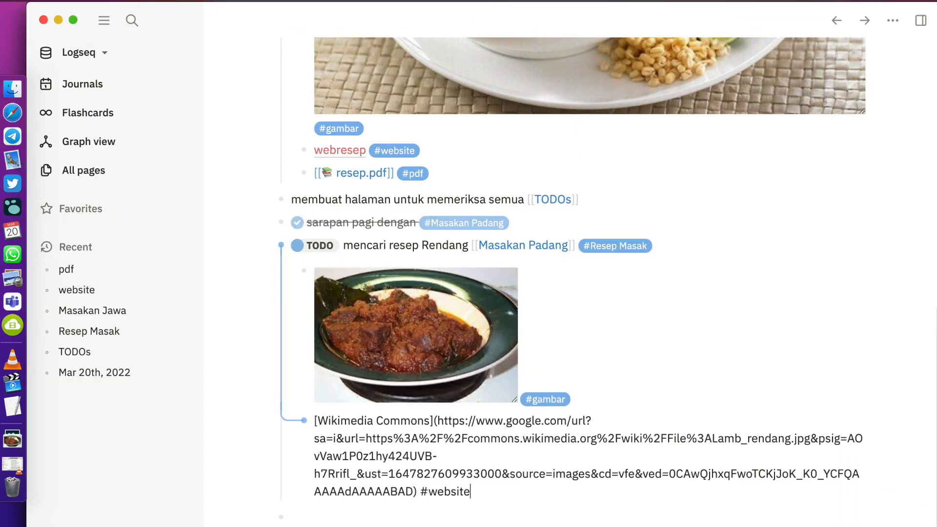
pyautogui.press('Return')
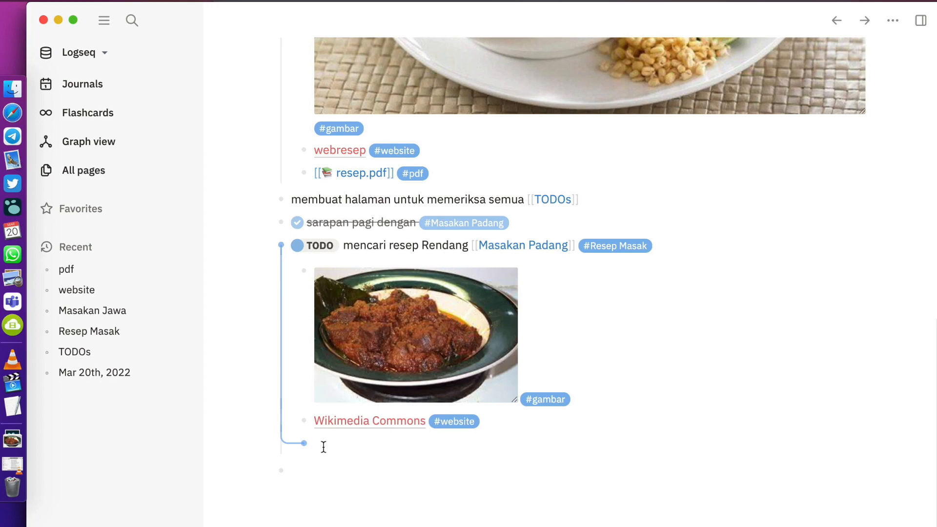
pyautogui.write('/as')
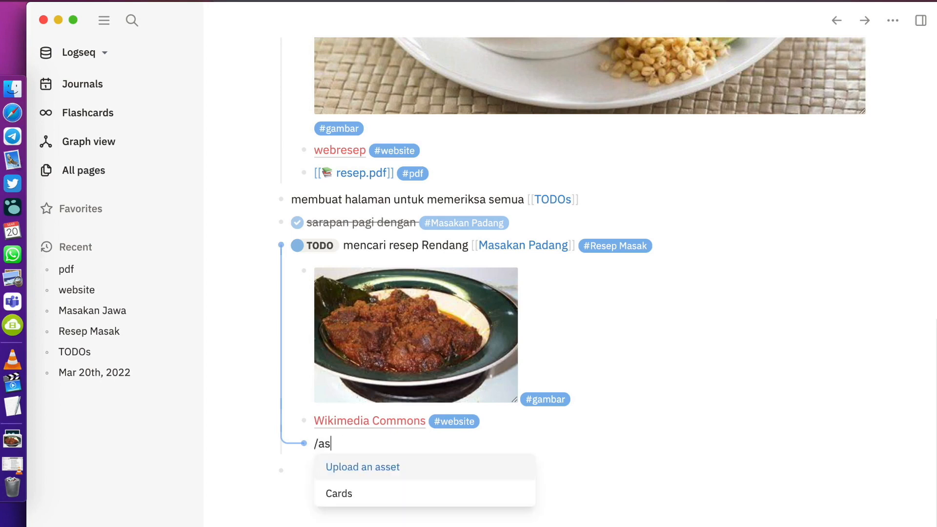
pyautogui.press('Escape')
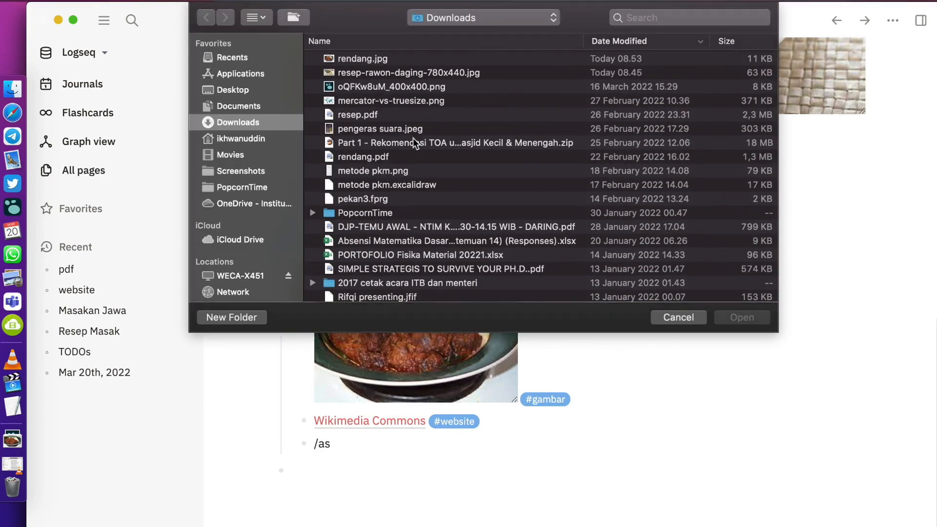
pyautogui.click(368, 159)
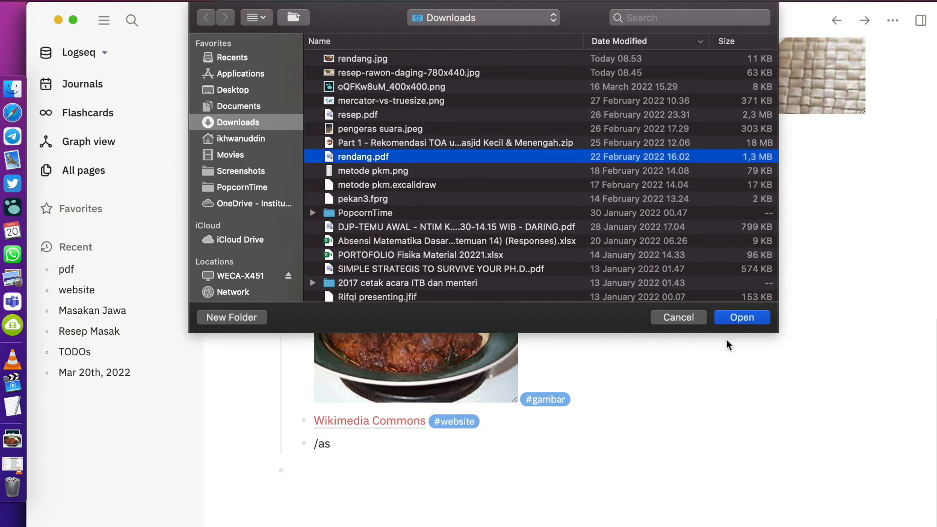
pyautogui.click(741, 318)
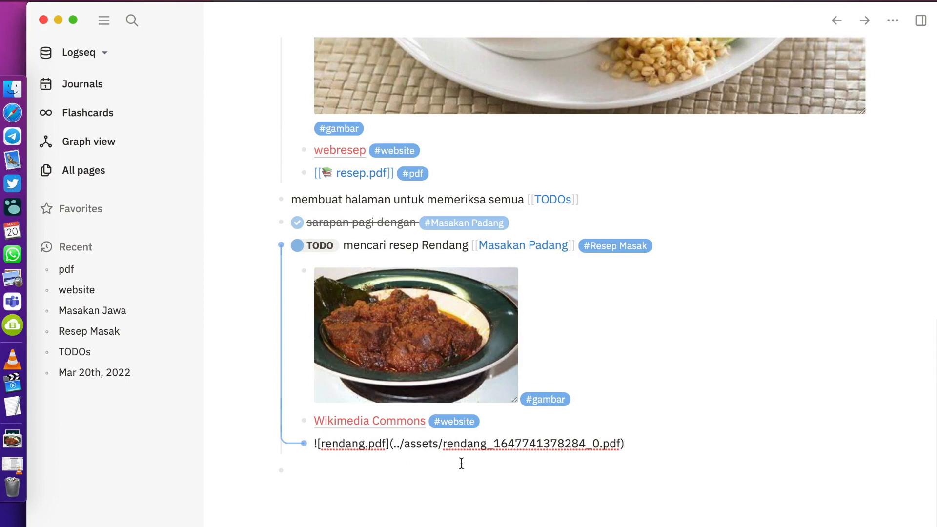
# Step: Add the tag #pdf after the rendang.pdf attachment and leave editing
pyautogui.write('#')
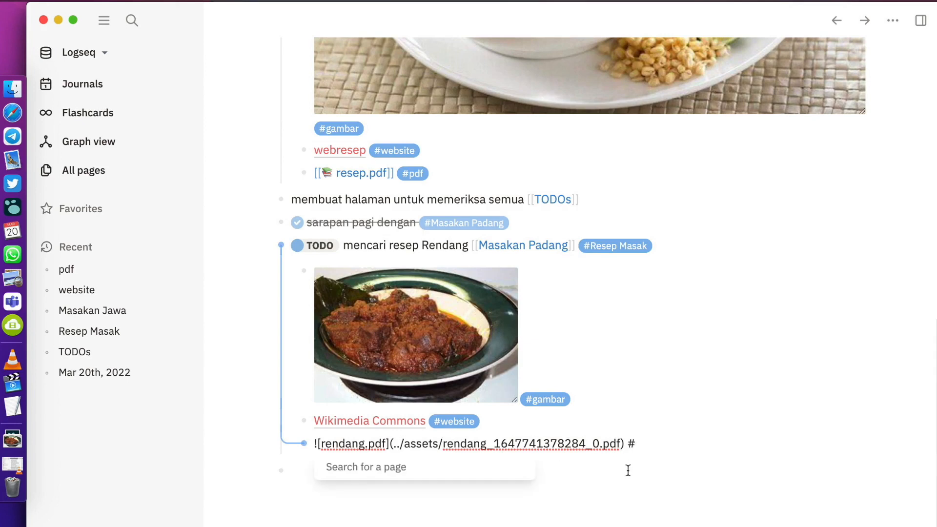
pyautogui.write('pdf')
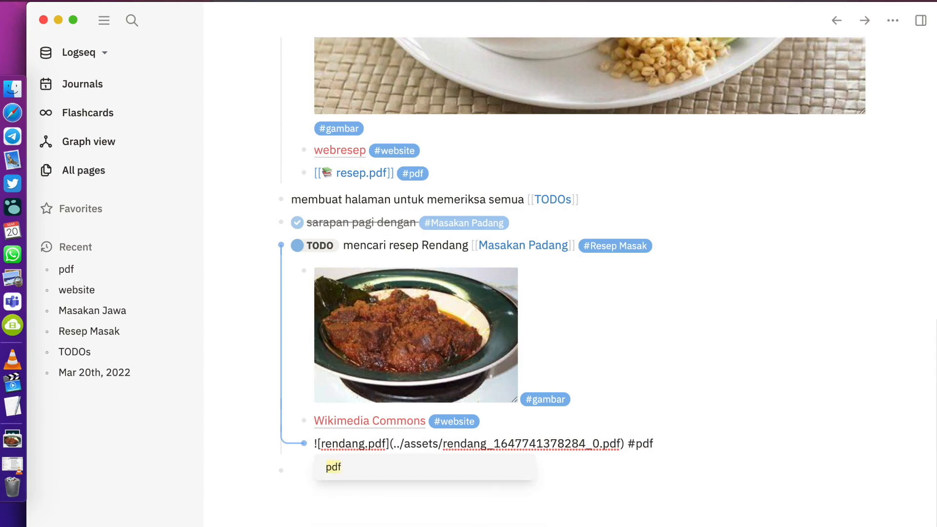
pyautogui.press('Escape')
pyautogui.press('Escape')
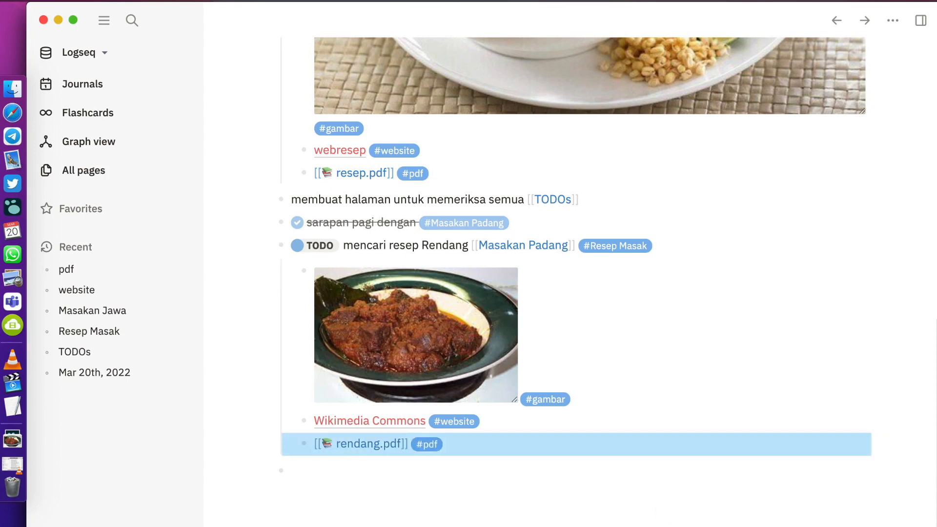
# Step: Clear the block selection and mark the "mencari resep Rendang" task as done
pyautogui.press('Escape')
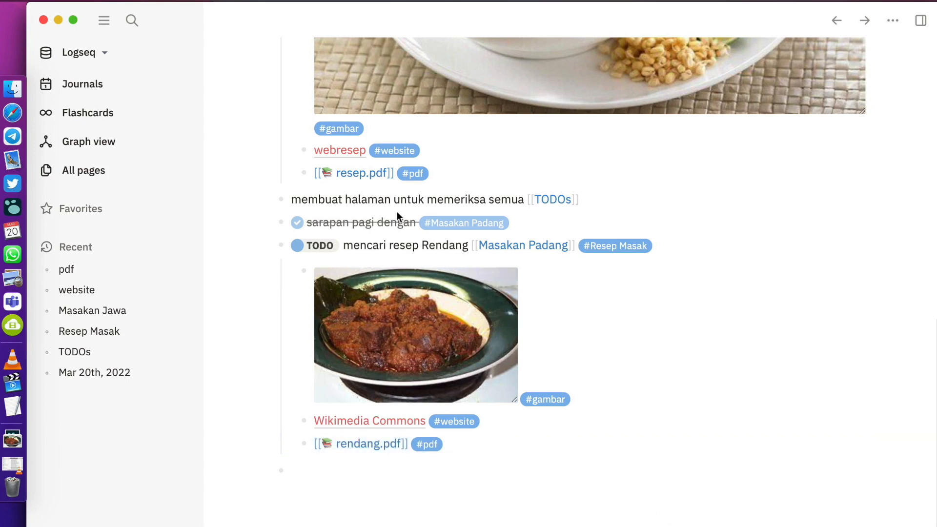
pyautogui.click(297, 246)
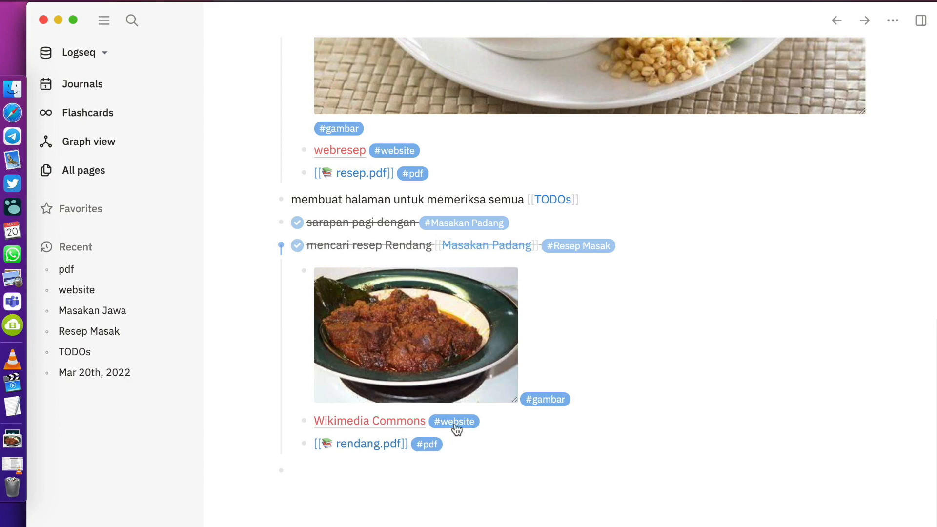
# Step: Switch to Finder and examine the rendang and resep PDF files in the Logseq graph's assets folder
pyautogui.click(13, 88)
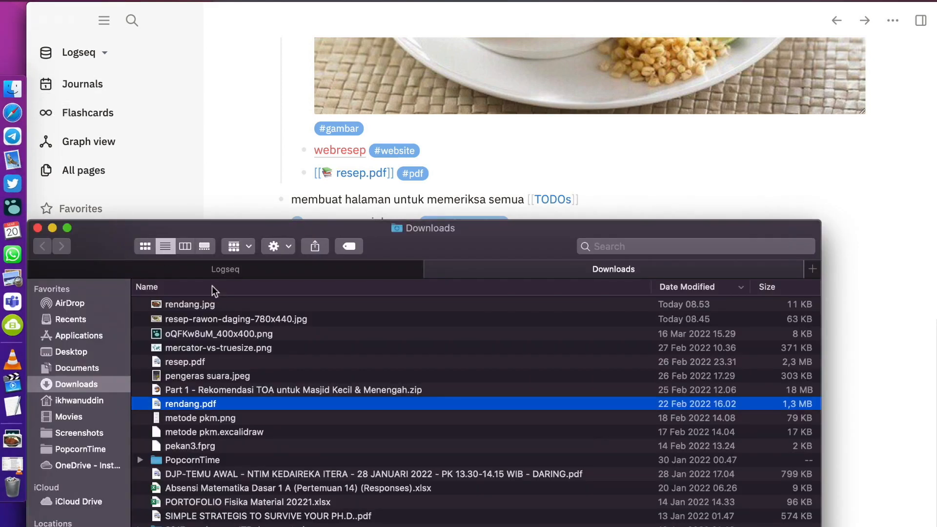
pyautogui.click(225, 269)
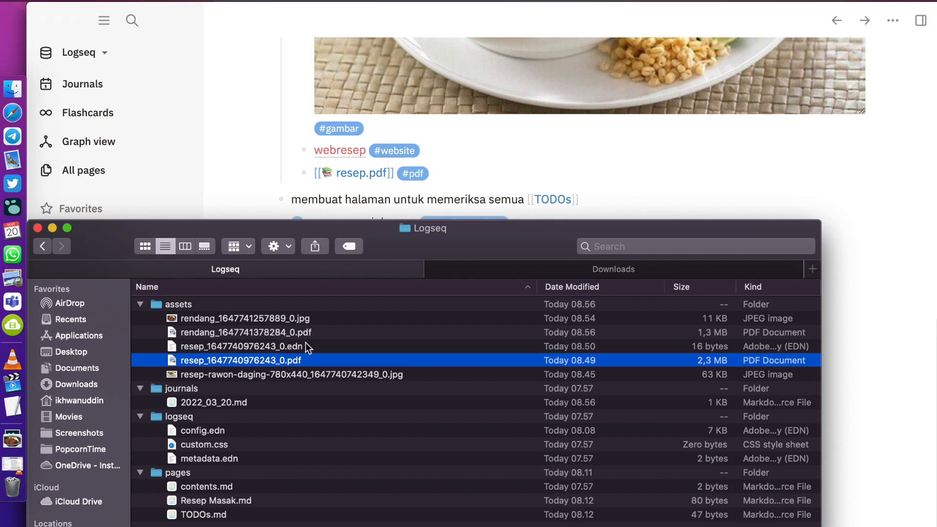
pyautogui.click(726, 336)
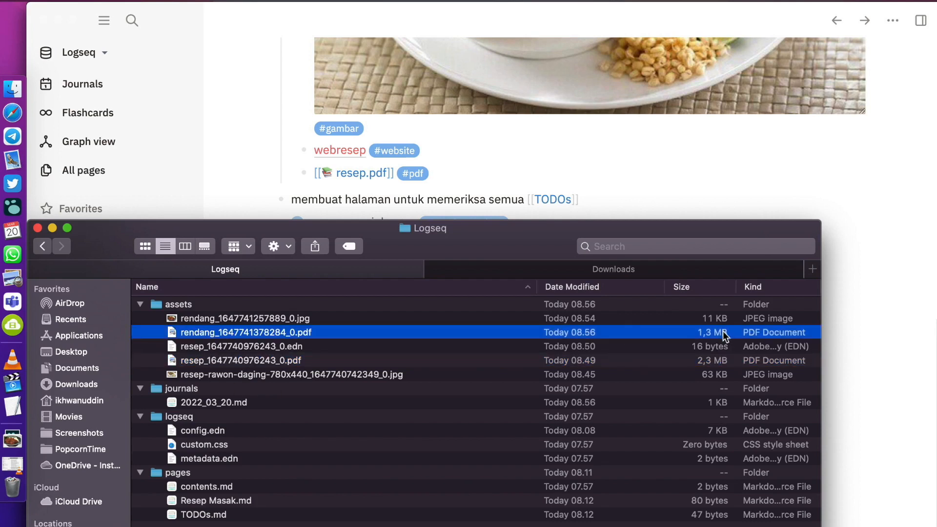
pyautogui.click(721, 361)
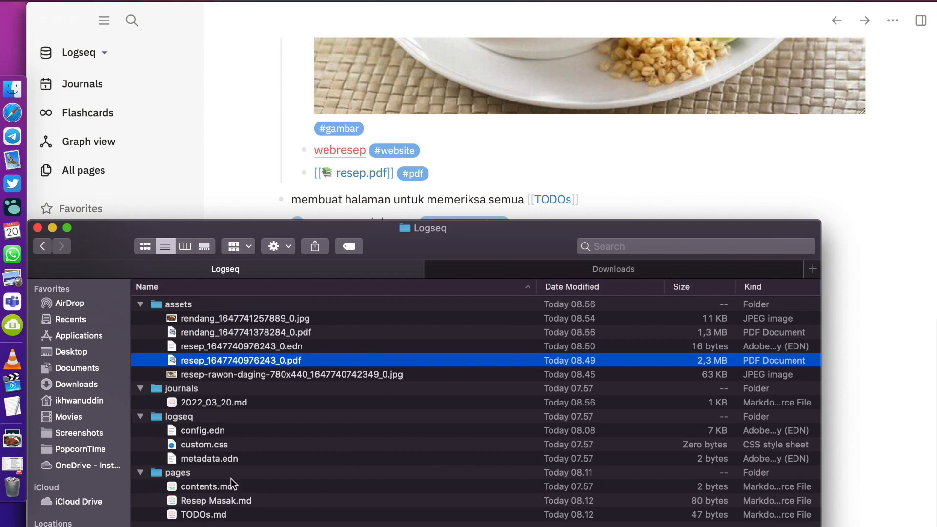
pyautogui.click(341, 525)
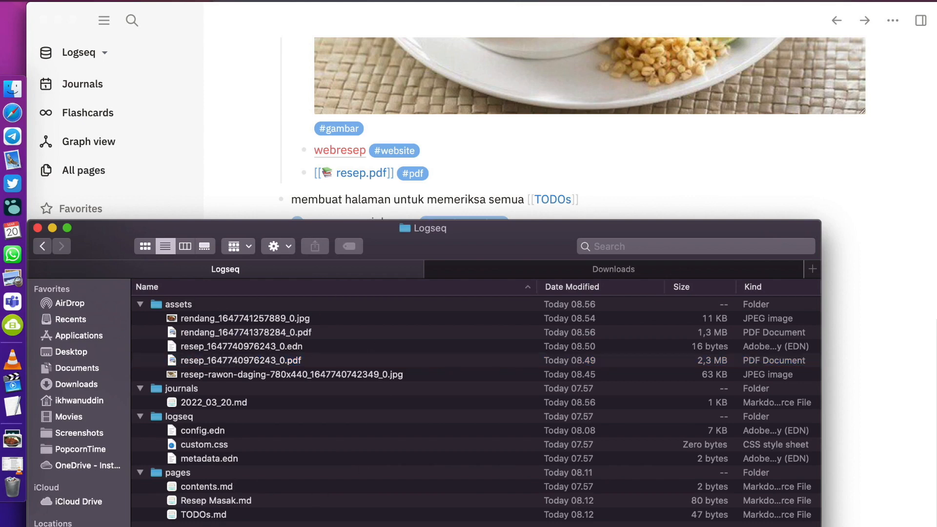
# Step: Return to Logseq, collapse and re-expand the Rendang task's child blocks, and look over the Mar 20th journal
pyautogui.click(228, 195)
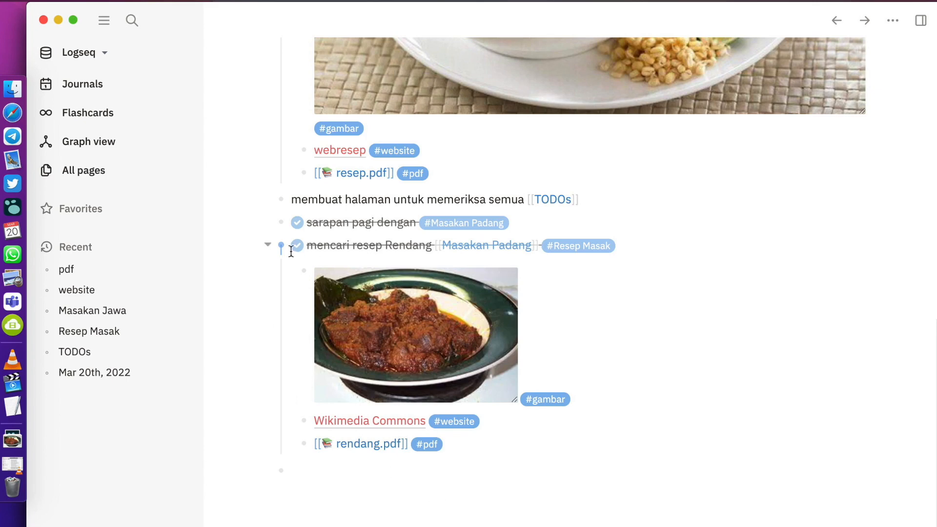
pyautogui.click(268, 245)
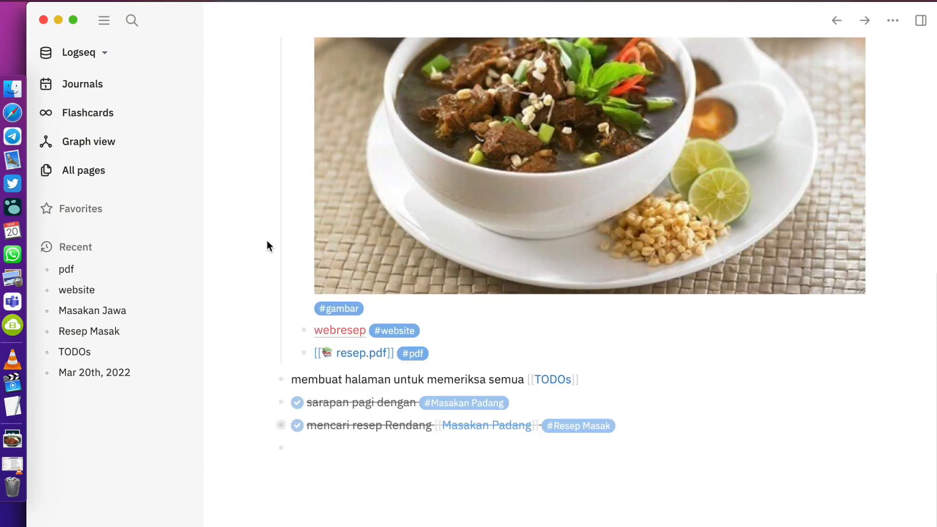
pyautogui.click(267, 425)
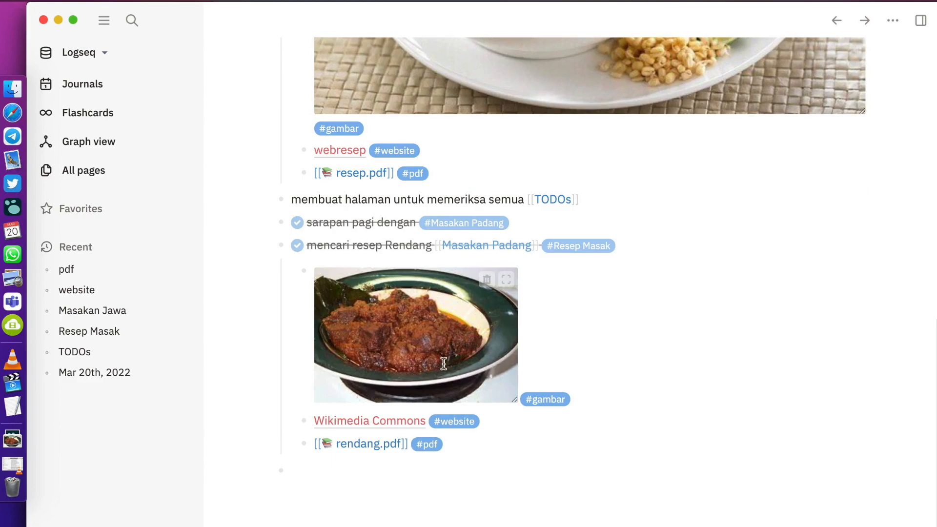
pyautogui.scroll(15, 443, 364)
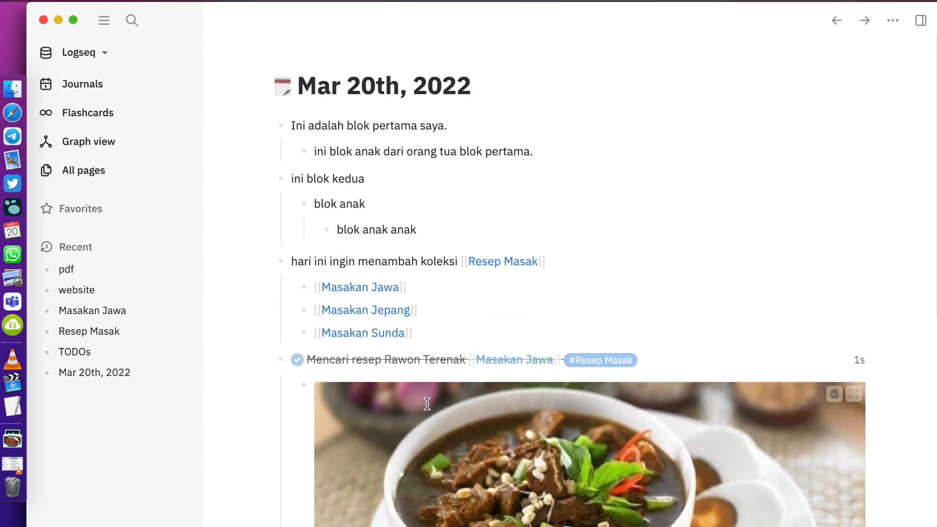
pyautogui.scroll(-15, 427, 404)
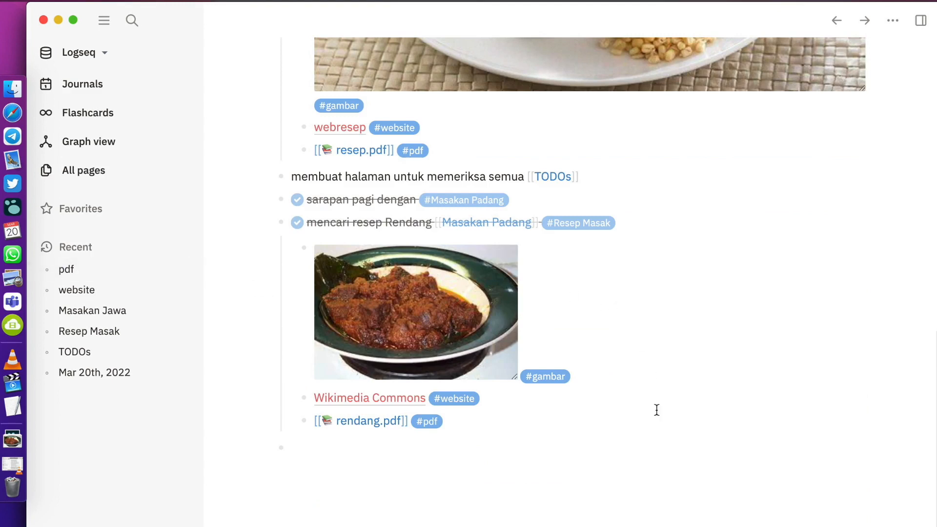
# Step: Review the linked references on the #pdf and #website tag pages, then go back to the journals
pyautogui.click(430, 423)
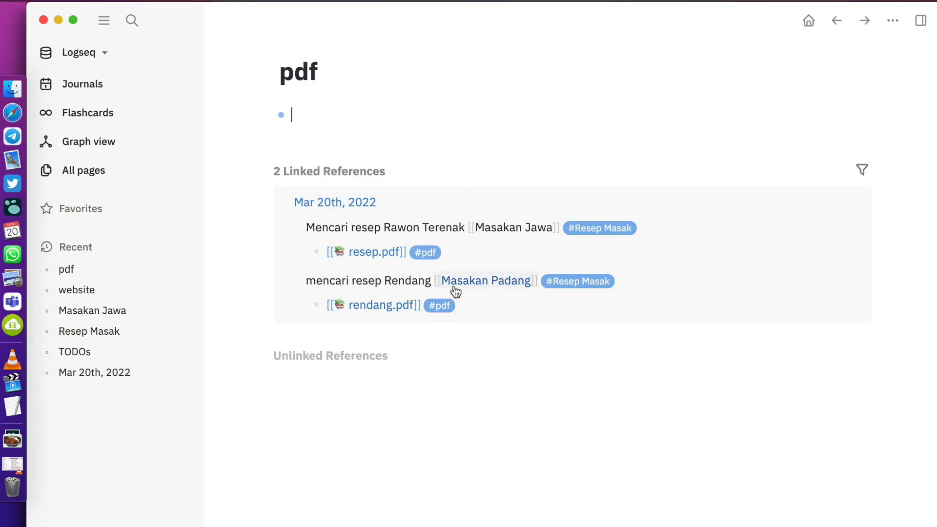
pyautogui.click(811, 18)
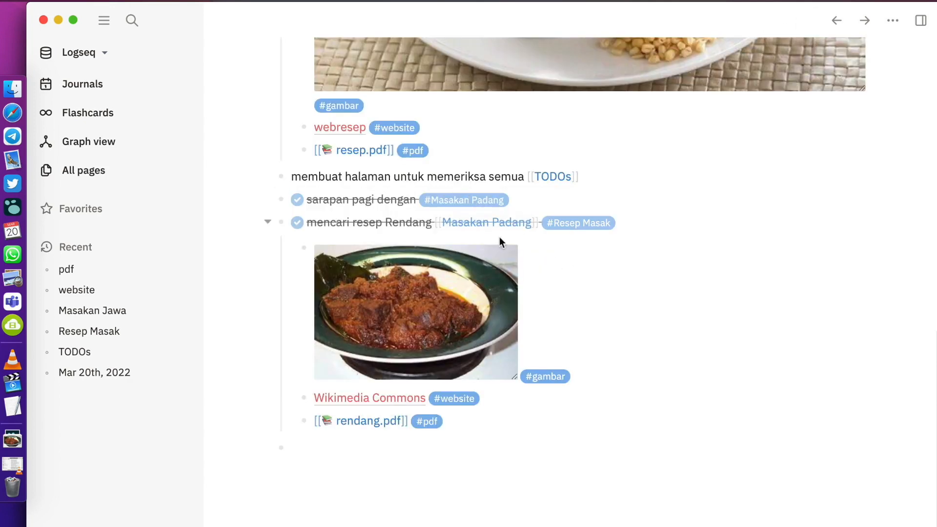
pyautogui.click(456, 401)
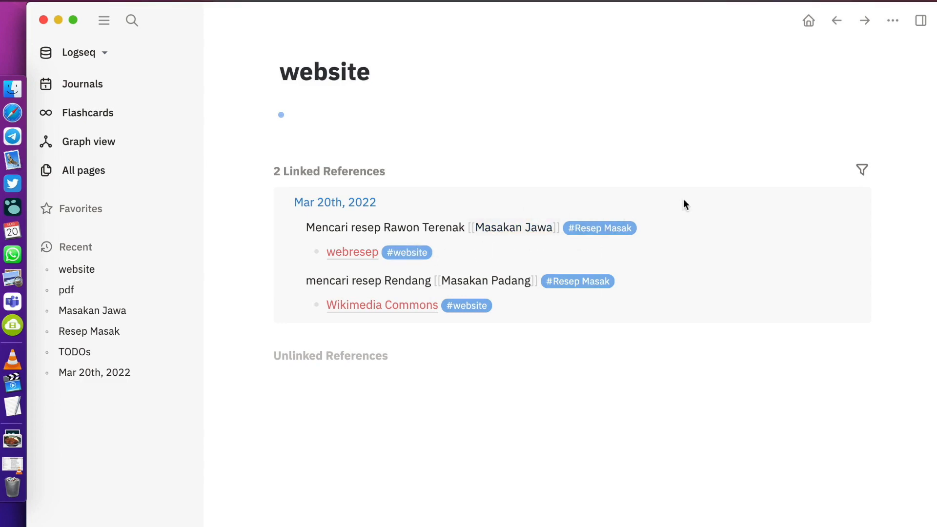
pyautogui.click(862, 171)
pyautogui.click(750, 86)
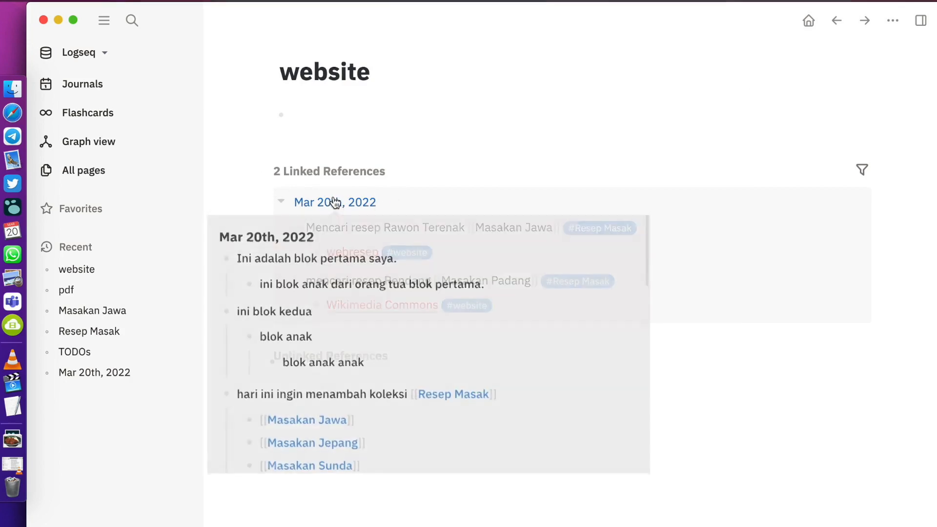
pyautogui.click(77, 85)
pyautogui.scroll(-1, 304, 344)
pyautogui.scroll(-10, 303, 344)
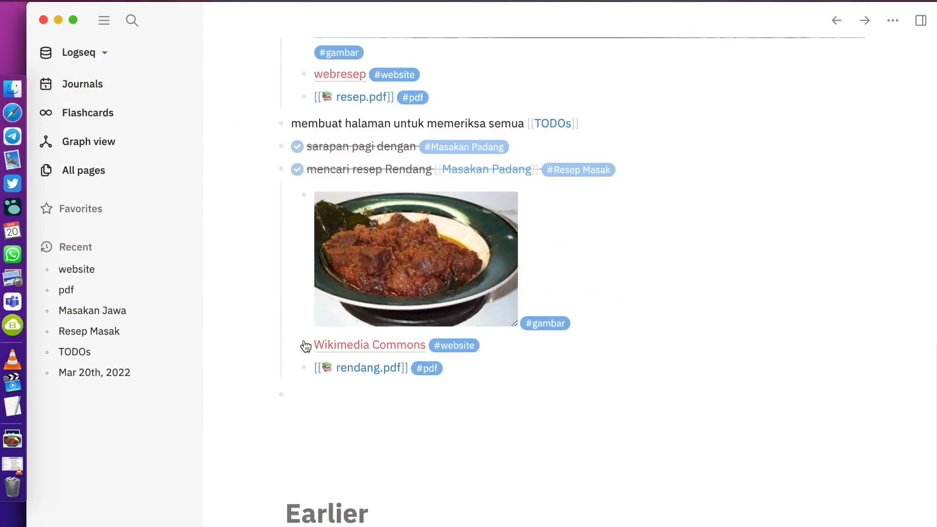
# Step: Switch to Finder and make a copy of 2022_03_20.md inside the journals folder
pyautogui.click(31, 91)
pyautogui.click(217, 399)
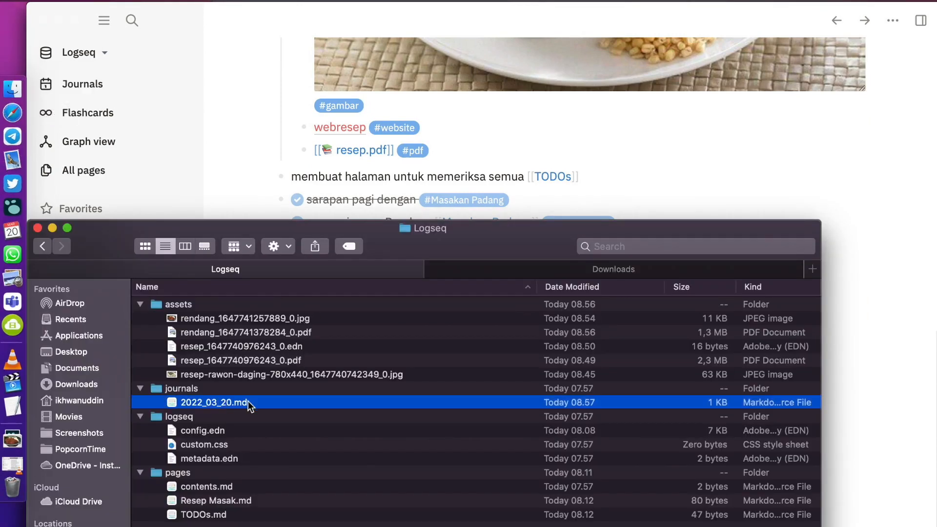
pyautogui.doubleClick(206, 388)
pyautogui.press('super+v')
# Step: Rename the copied journal file as 2022_03_19.md
pyautogui.click(231, 305)
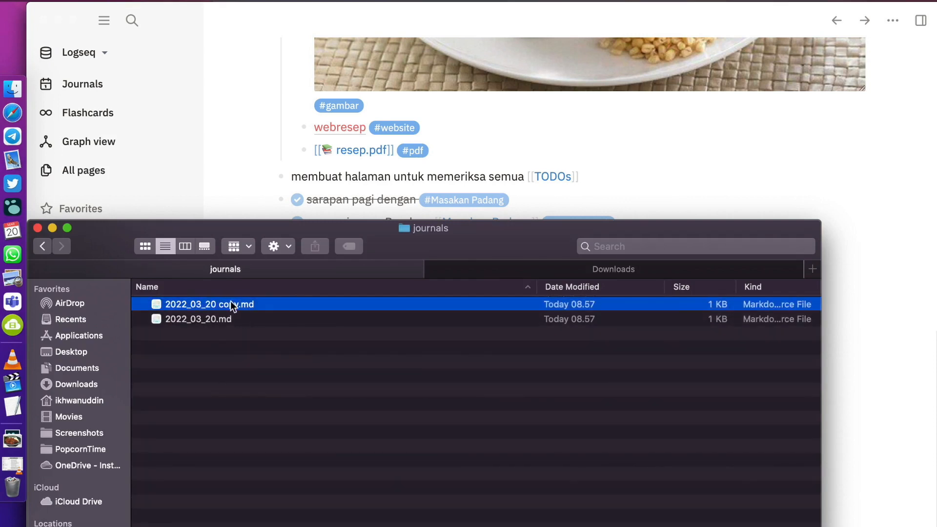
pyautogui.press('Return')
pyautogui.press('Down')
pyautogui.press('Left')
pyautogui.press('Left')
pyautogui.press('Left')
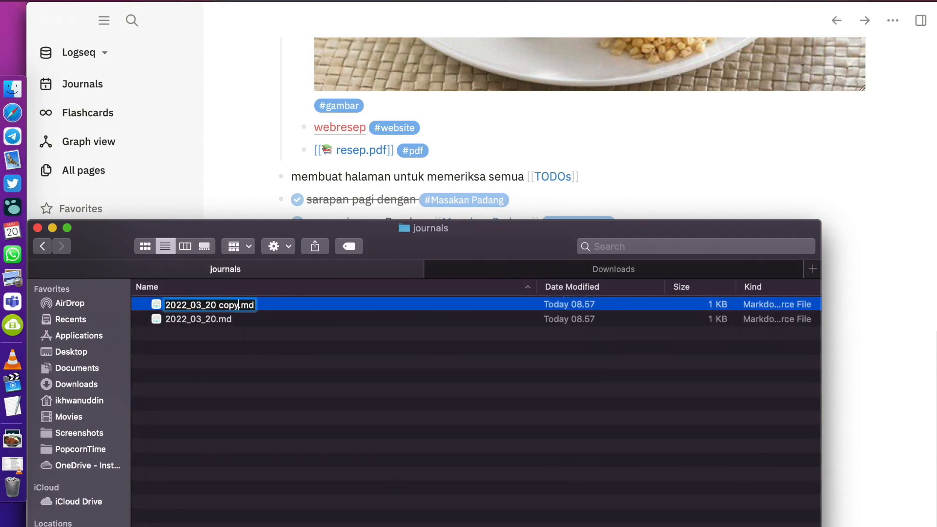
pyautogui.press('BackSpace')
pyautogui.press('BackSpace')
pyautogui.press('BackSpace')
pyautogui.press('BackSpace')
pyautogui.press('BackSpace')
pyautogui.press('BackSpace')
pyautogui.press('BackSpace')
pyautogui.press('XF86MonBrightnessUp')
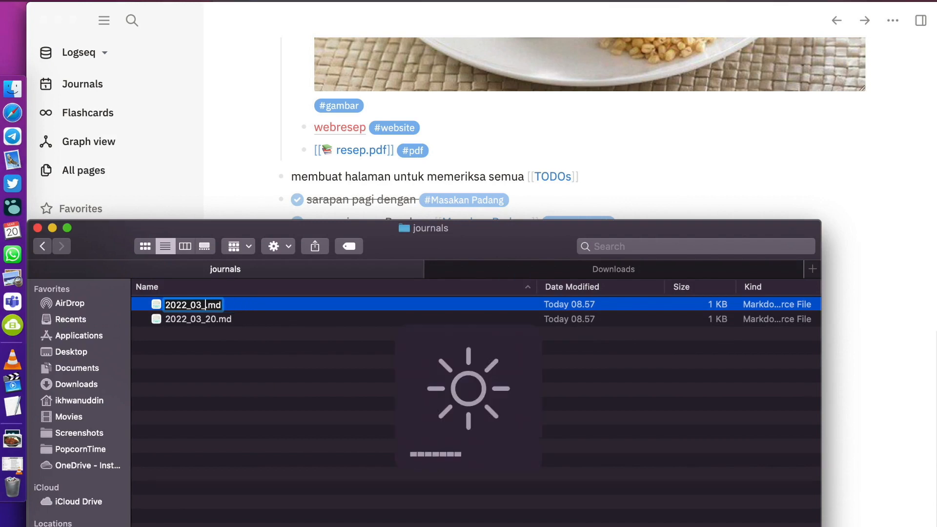
pyautogui.write('9')
pyautogui.press('BackSpace')
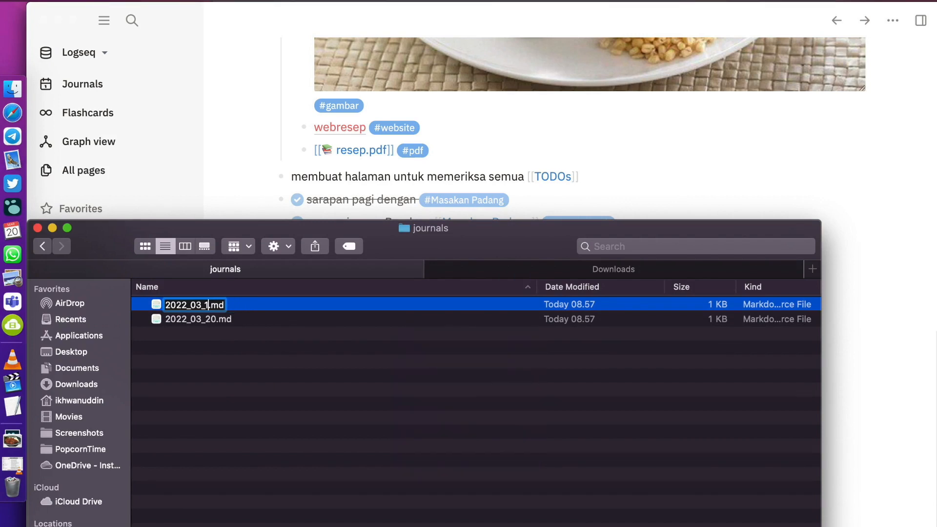
pyautogui.write('19')
pyautogui.press('Return')
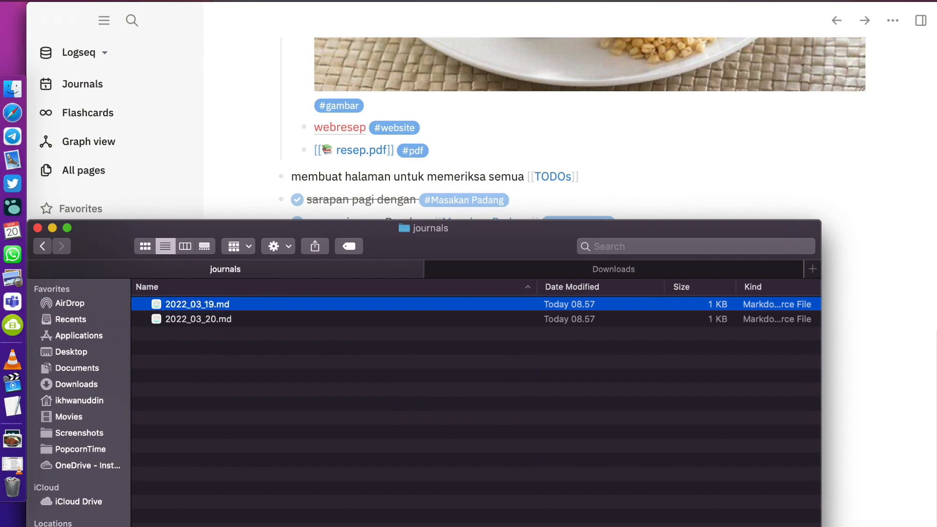
pyautogui.rightClick(233, 309)
pyautogui.moveTo(380, 223)
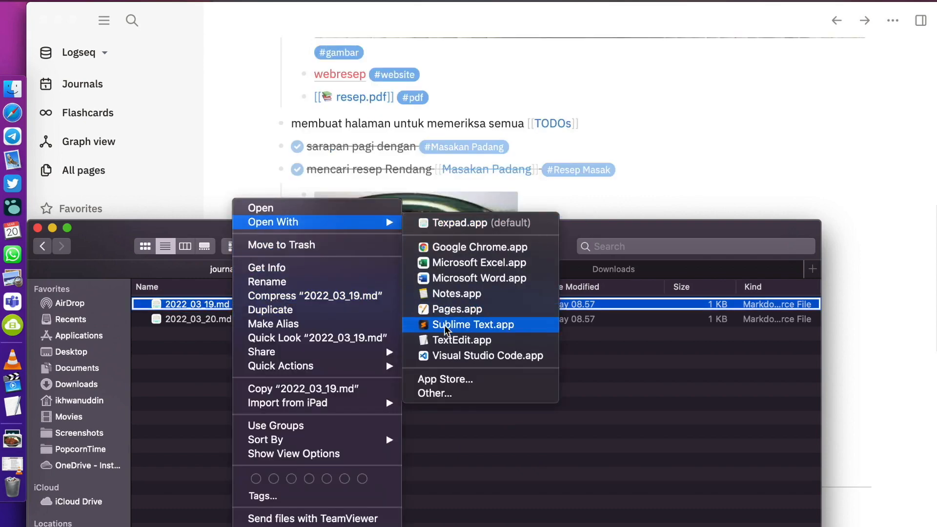
pyautogui.click(446, 338)
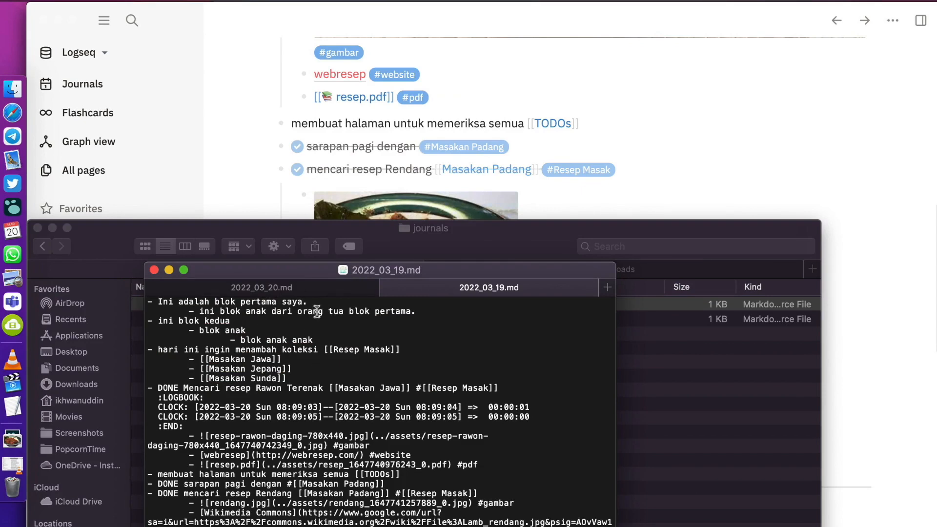
pyautogui.press('super+q')
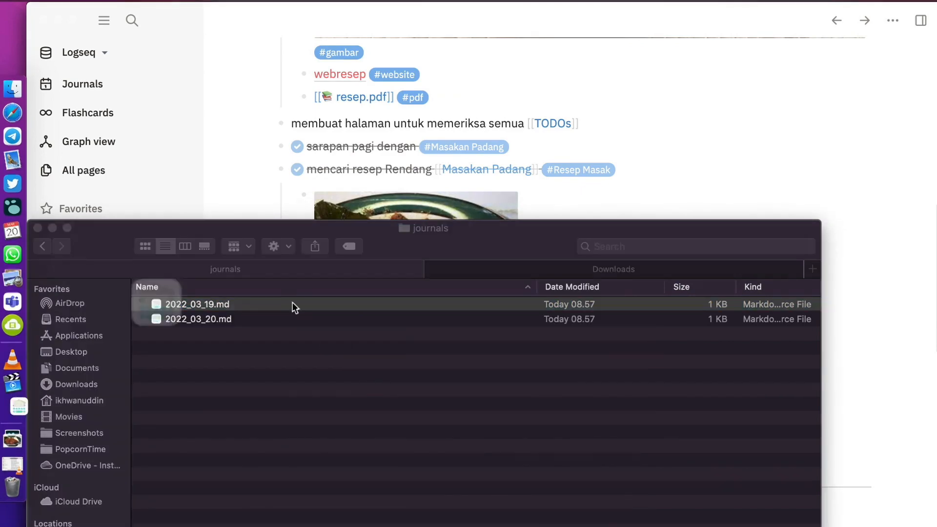
# Step: Open 2022_03_19.md in TextEdit and quit Texpad
pyautogui.rightClick(294, 303)
pyautogui.moveTo(408, 221)
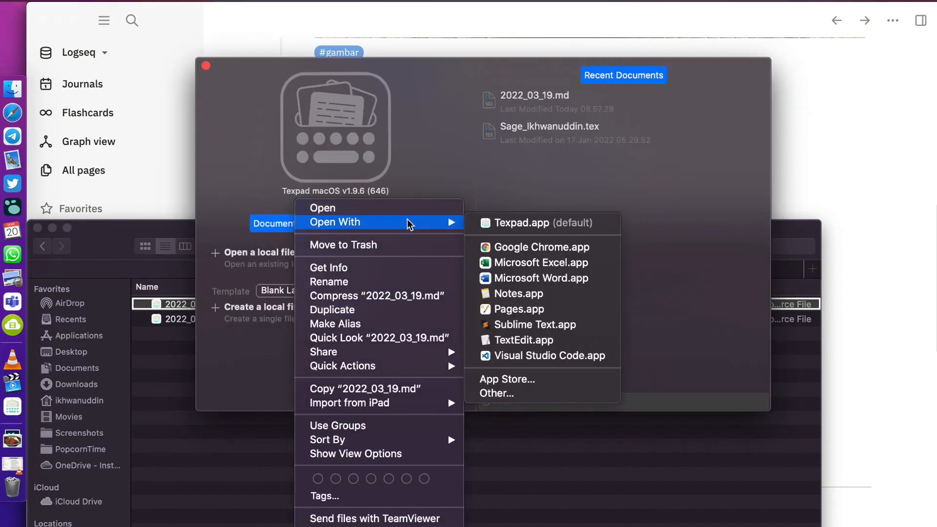
pyautogui.click(508, 341)
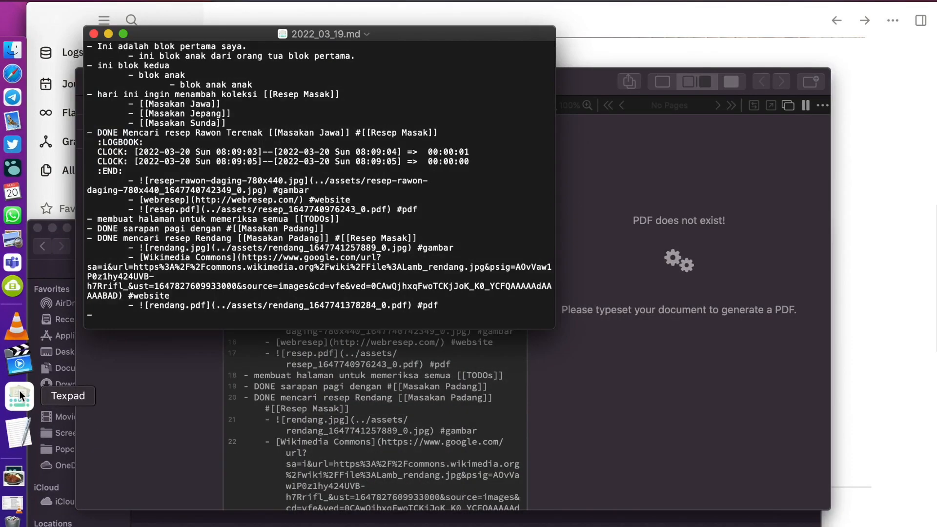
pyautogui.rightClick(19, 396)
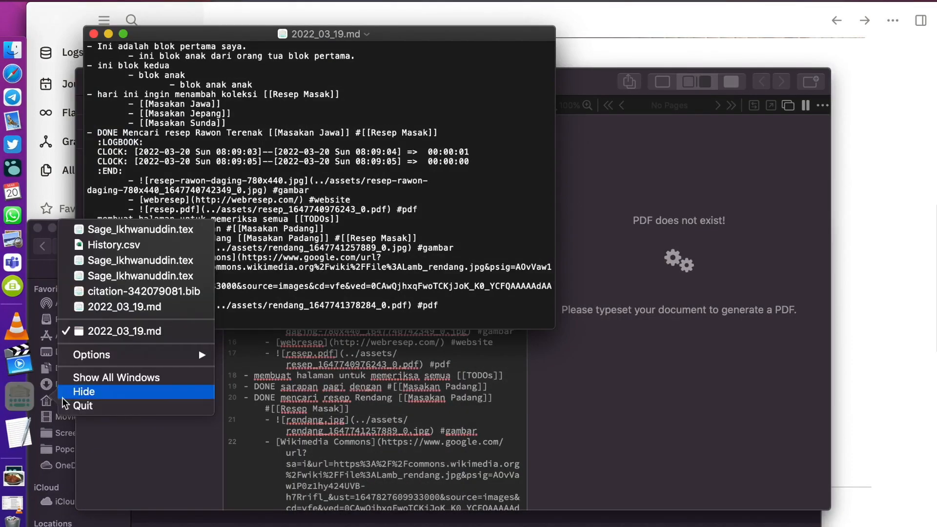
pyautogui.click(73, 406)
# Step: Delete the entire content of 2022_03_19.md, save the empty file and close it
pyautogui.click(211, 129)
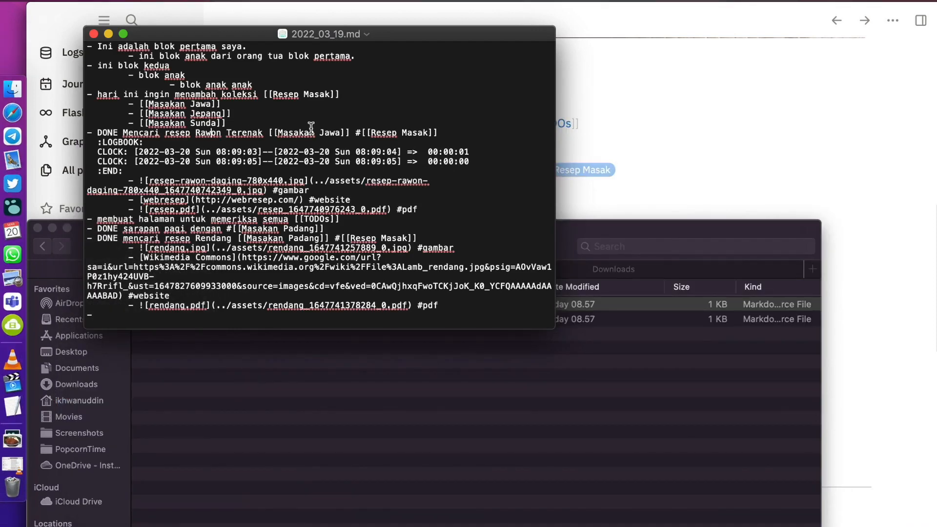
pyautogui.press('super+a')
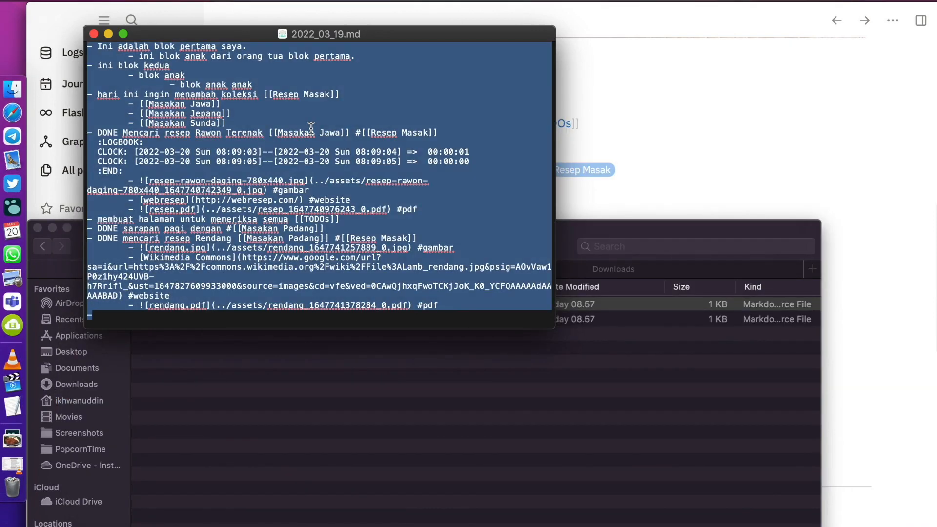
pyautogui.press('BackSpace')
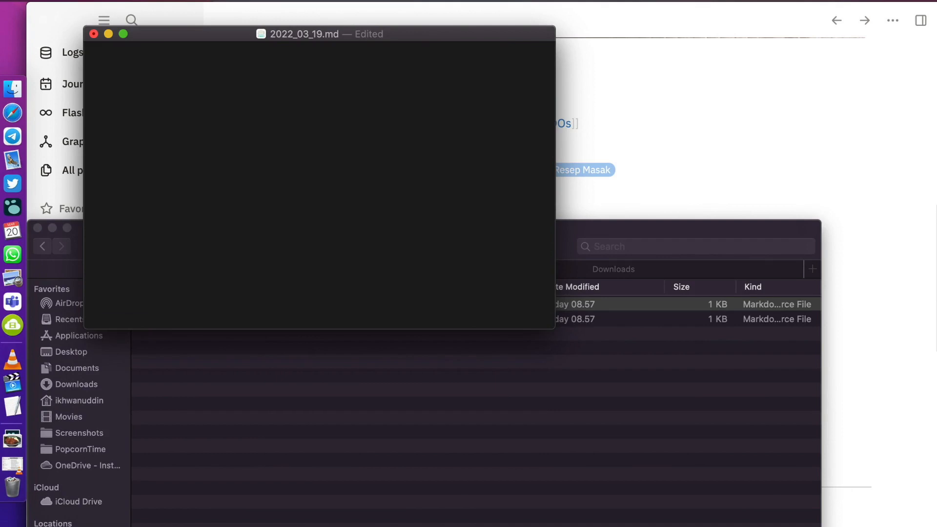
pyautogui.press('super+s')
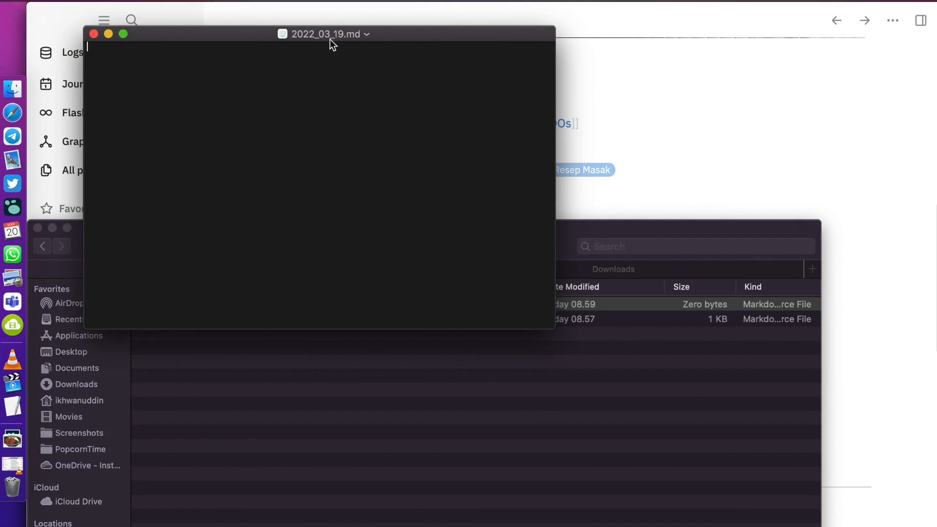
pyautogui.press('super+w')
# Step: Switch back to Logseq and refresh the graph so the edited journal files are reloaded from disk
pyautogui.click(239, 206)
pyautogui.scroll(-10, 328, 329)
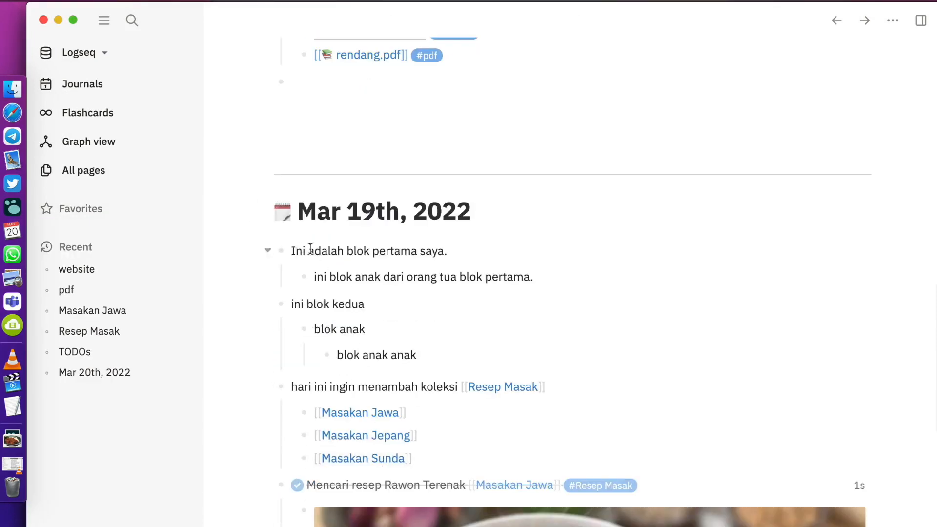
pyautogui.click(99, 54)
pyautogui.click(100, 158)
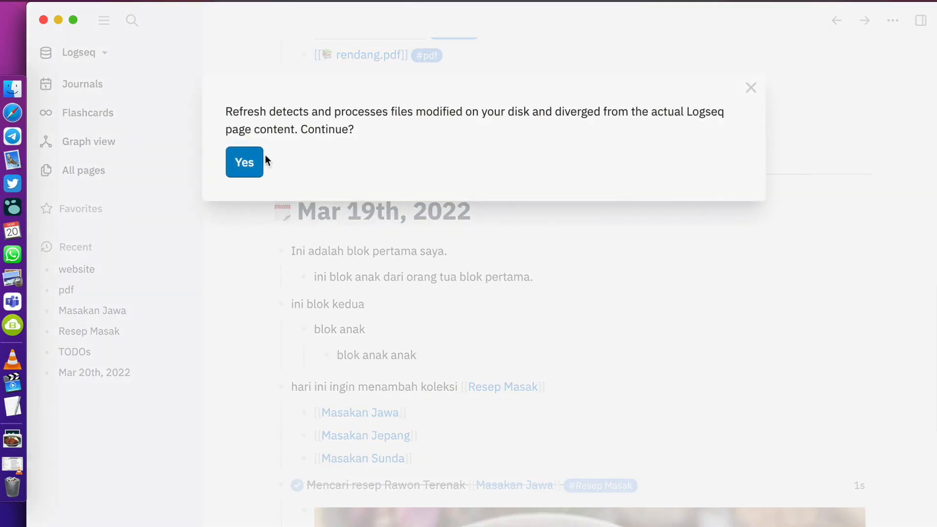
pyautogui.click(253, 160)
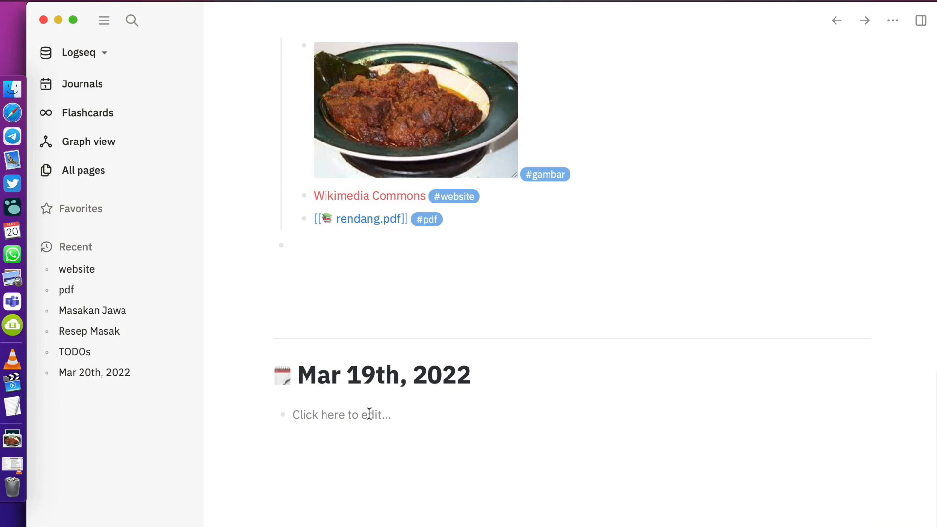
# Step: Quit TextEdit and start editing the empty block under Mar 19th, 2022
pyautogui.rightClick(18, 407)
pyautogui.click(84, 416)
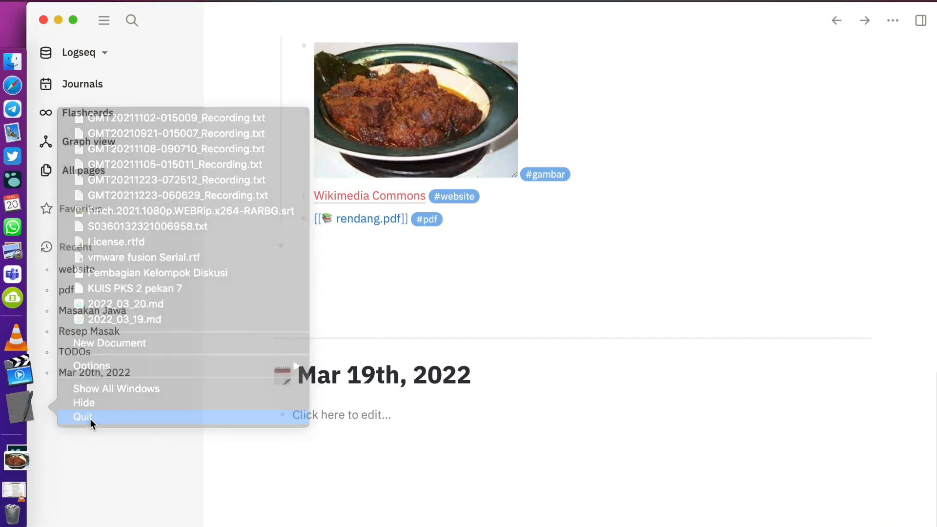
pyautogui.click(327, 414)
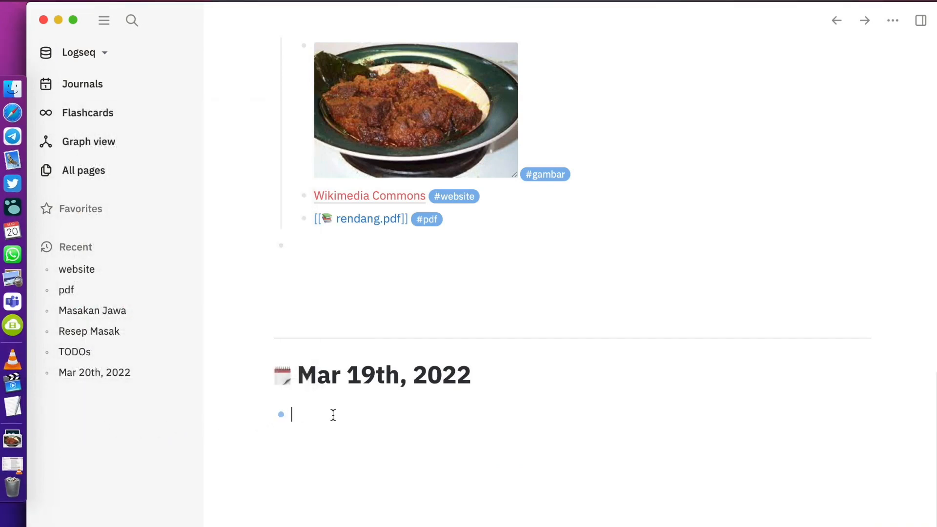
# Step: Review the Mar 20th, 2022 journal entry, from the Resep Masak links and the Rawon recipe through to the Rendang attachments
pyautogui.scroll(2, 410, 435)
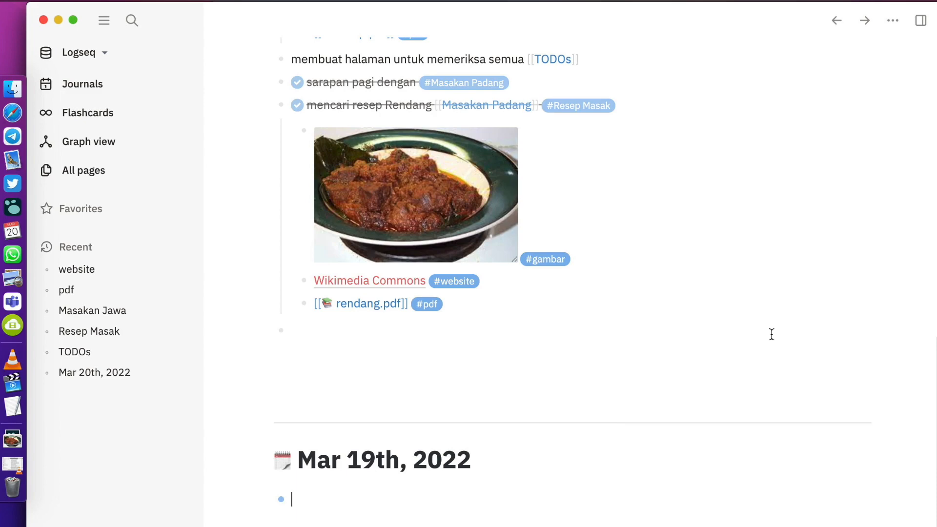
pyautogui.scroll(15, 732, 320)
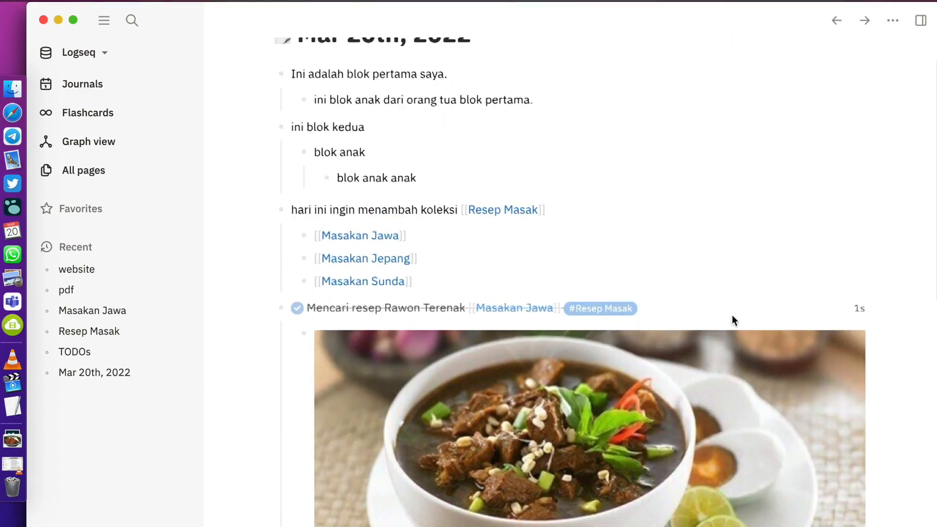
pyautogui.scroll(-4, 732, 317)
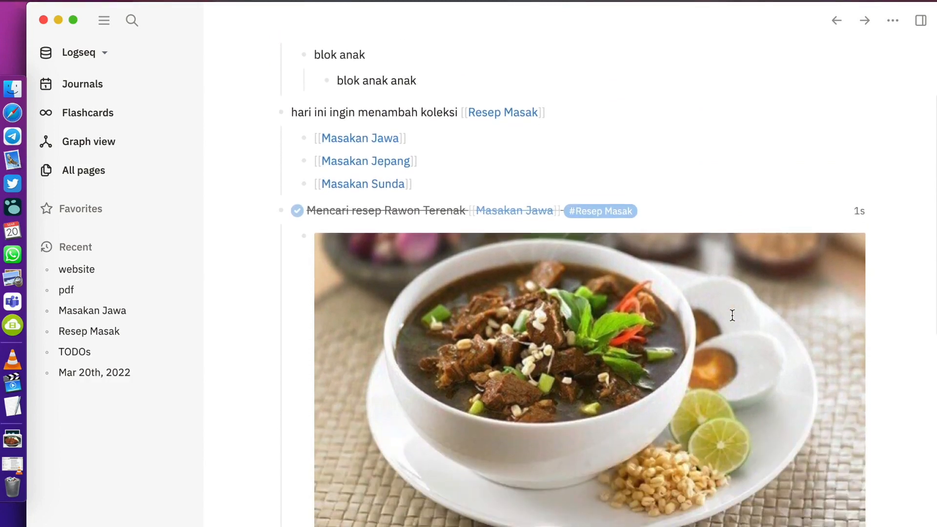
pyautogui.scroll(-2, 732, 316)
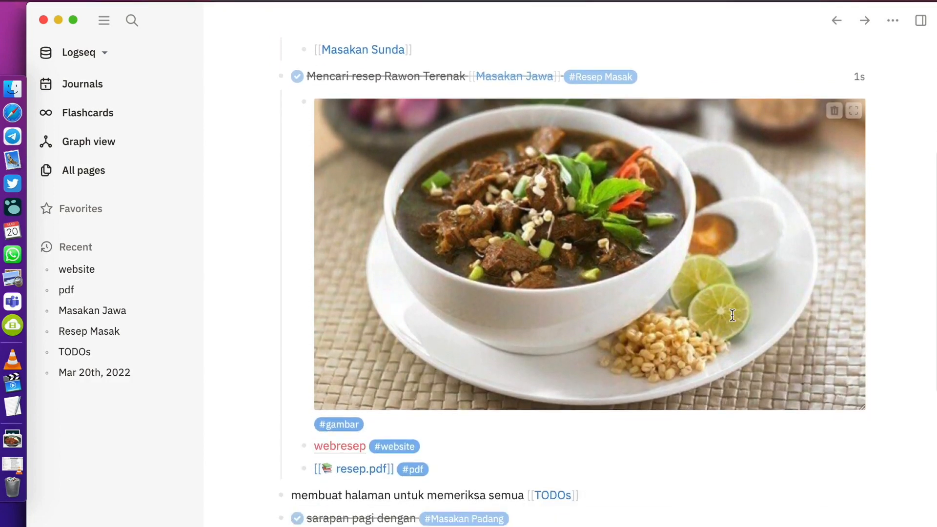
pyautogui.scroll(3, 732, 315)
pyautogui.scroll(1, 732, 315)
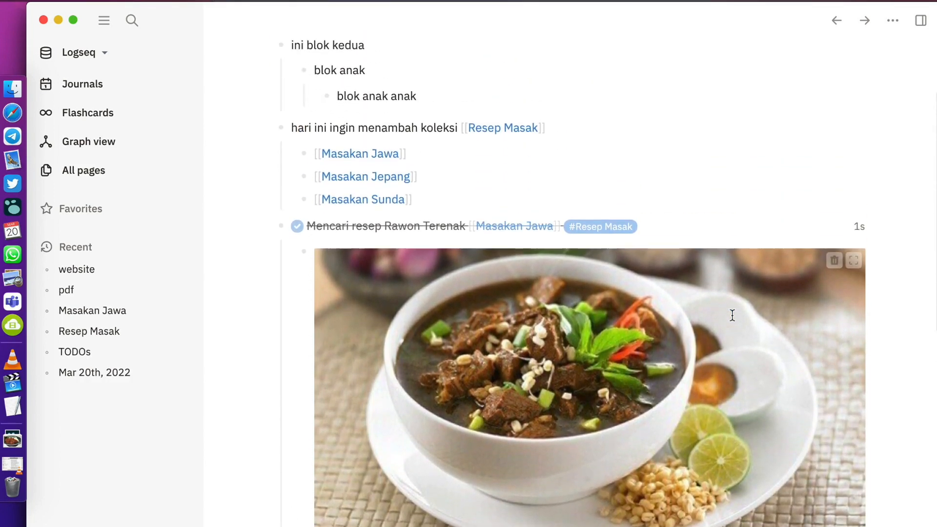
pyautogui.scroll(-4, 732, 316)
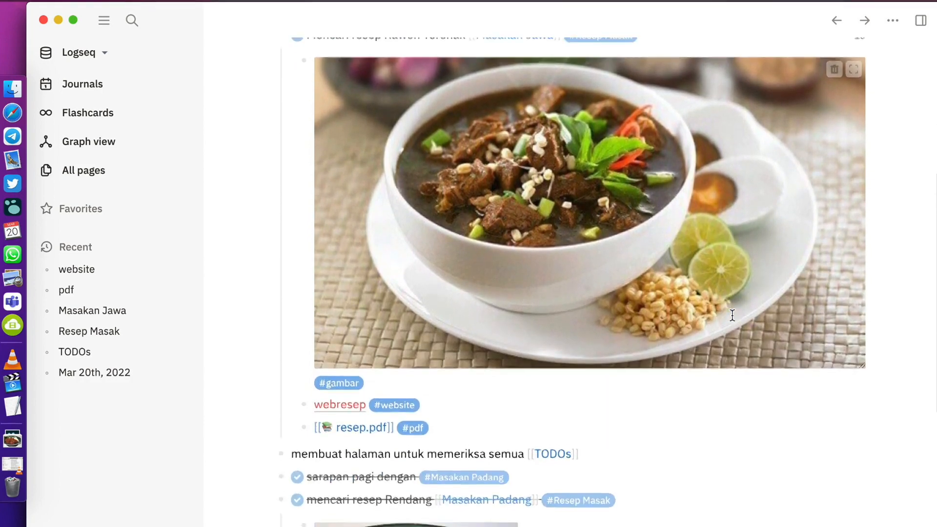
pyautogui.scroll(3, 732, 315)
pyautogui.scroll(-1, 732, 315)
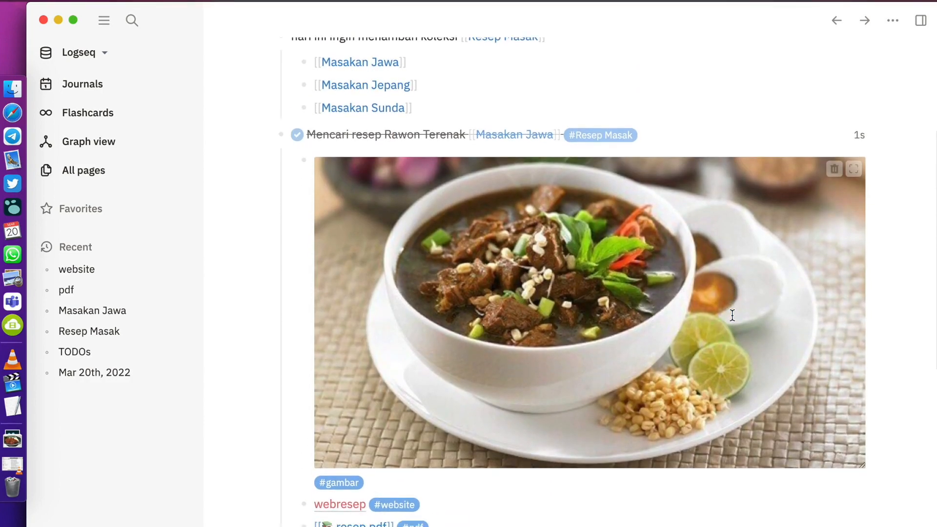
pyautogui.scroll(-1, 732, 316)
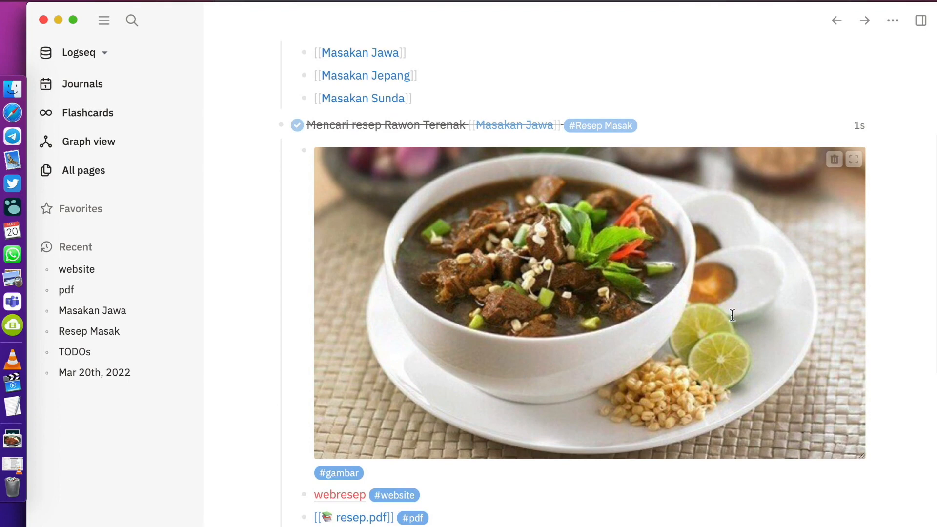
pyautogui.scroll(-5, 732, 316)
pyautogui.scroll(5, 732, 315)
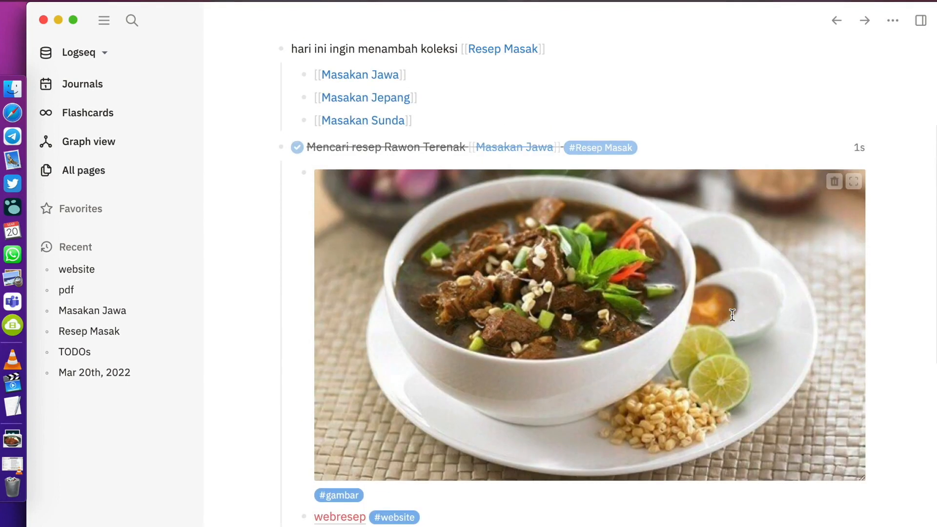
pyautogui.scroll(-10, 732, 315)
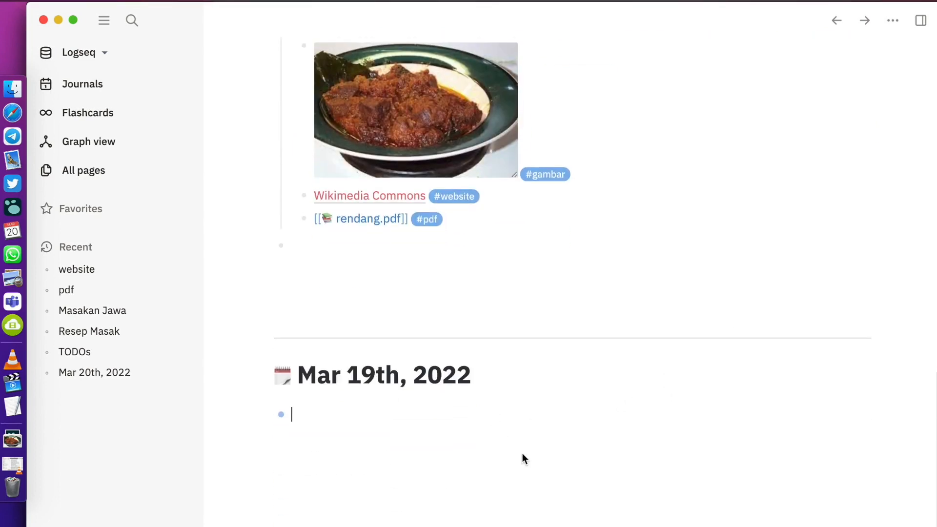
# Step: Insert a page reference to Resep Masak in the Mar 19th, 2022 block
pyautogui.write('[[')
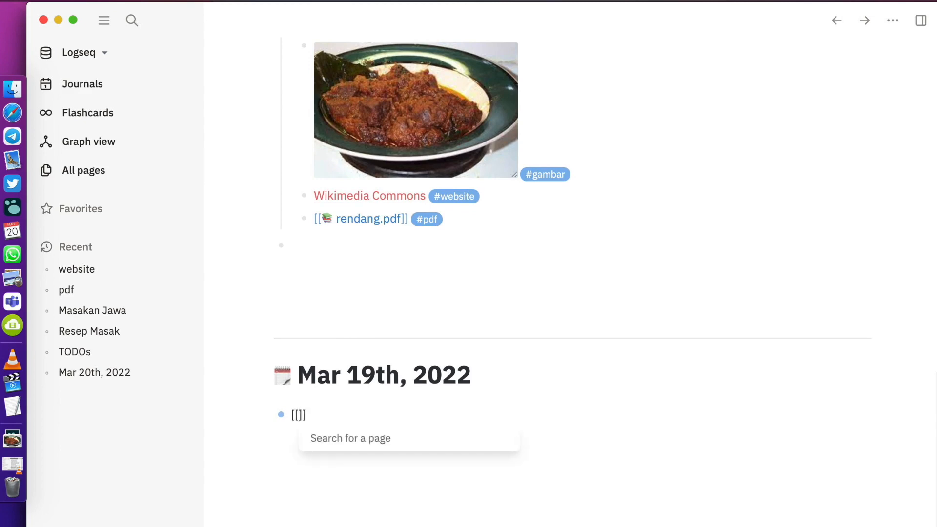
pyautogui.write('Resep')
pyautogui.press('Escape')
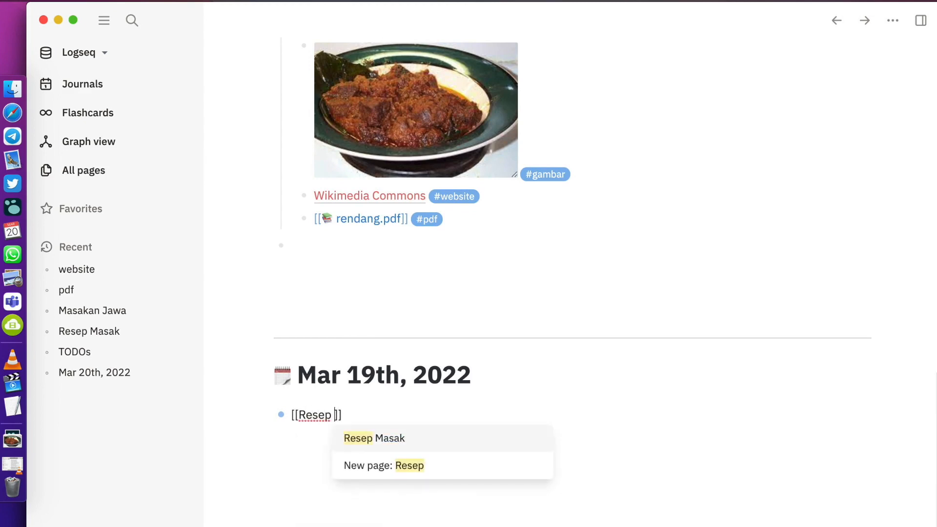
pyautogui.click(379, 442)
# Step: Add the text "pertama kali dibuat" after the Resep Masak reference in the Mar 19th block and finish editing
pyautogui.scroll(2, 379, 444)
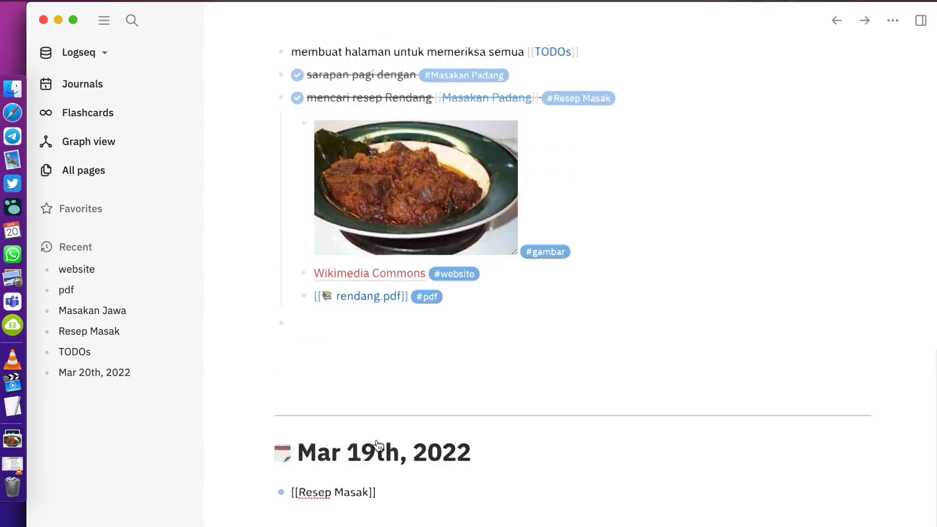
pyautogui.scroll(10, 379, 444)
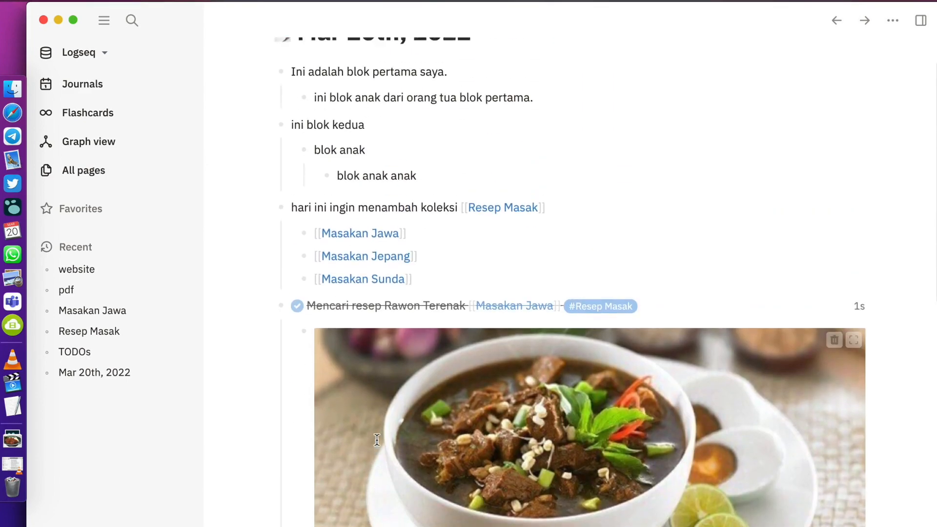
pyautogui.scroll(2, 377, 439)
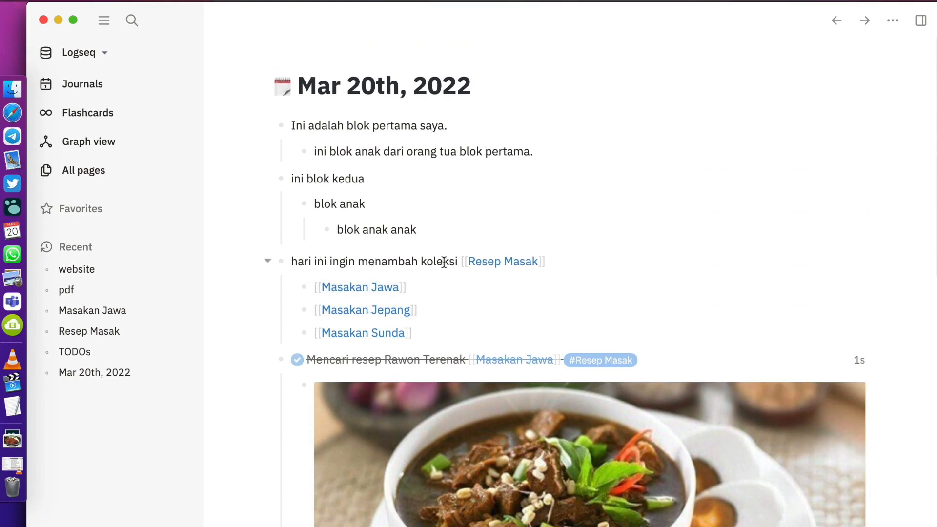
pyautogui.scroll(-15, 478, 268)
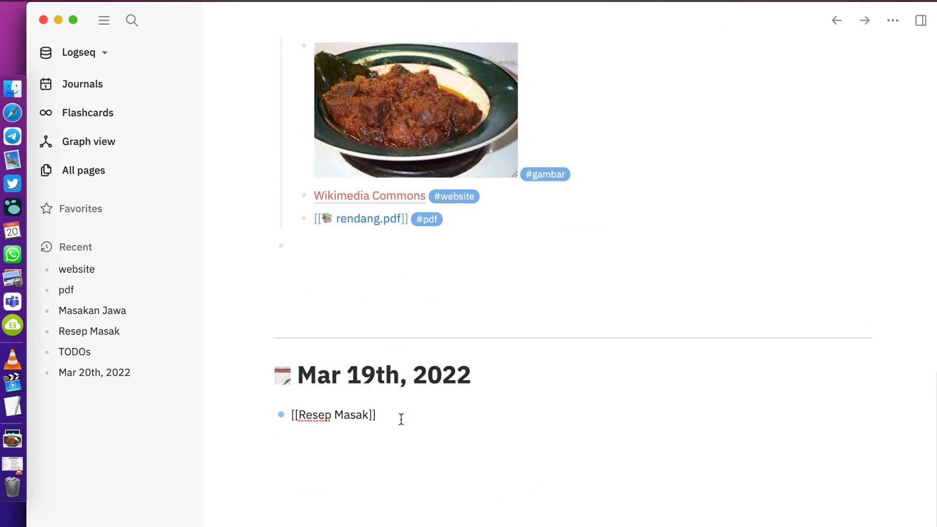
pyautogui.write('pertama kali ')
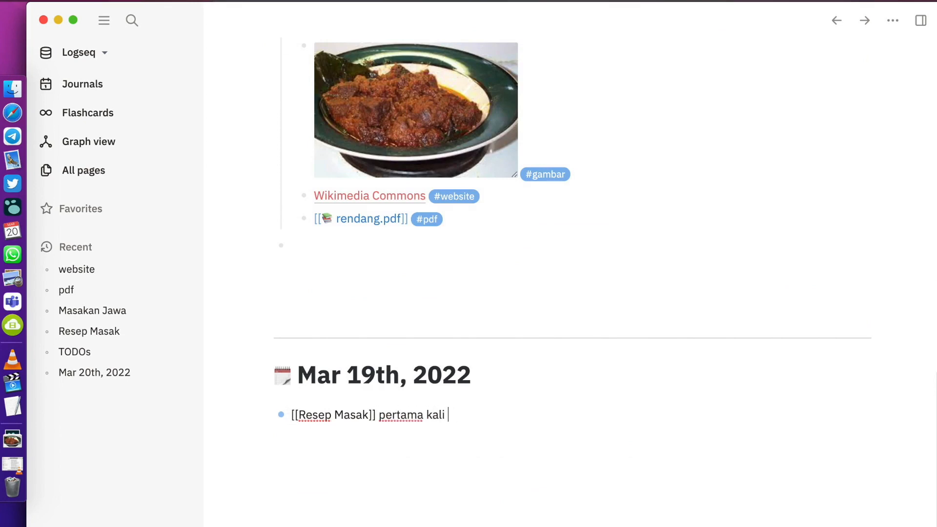
pyautogui.write('dibuat')
pyautogui.press('Escape')
pyautogui.click(491, 452)
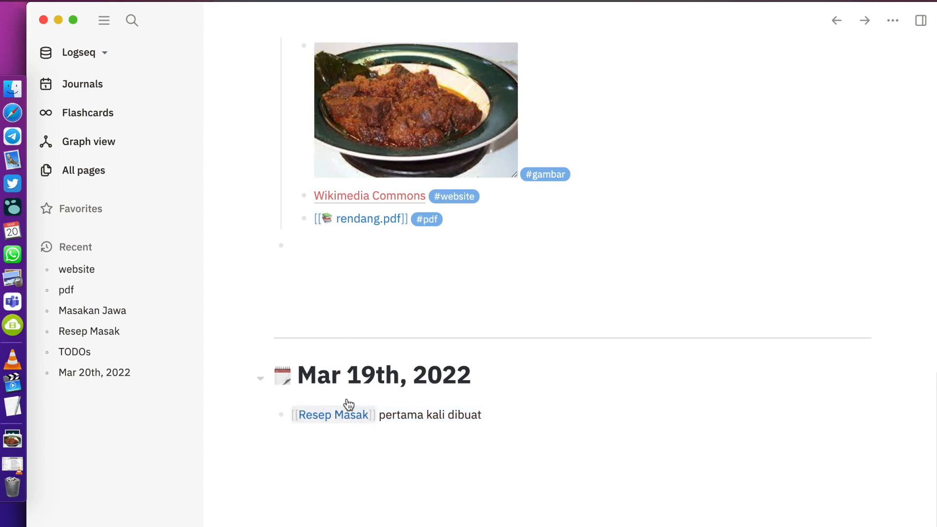
# Step: Open the Resep Masak page from the Mar 19th block and collapse the Mar 20th, 2022 group in its linked references
pyautogui.click(338, 414)
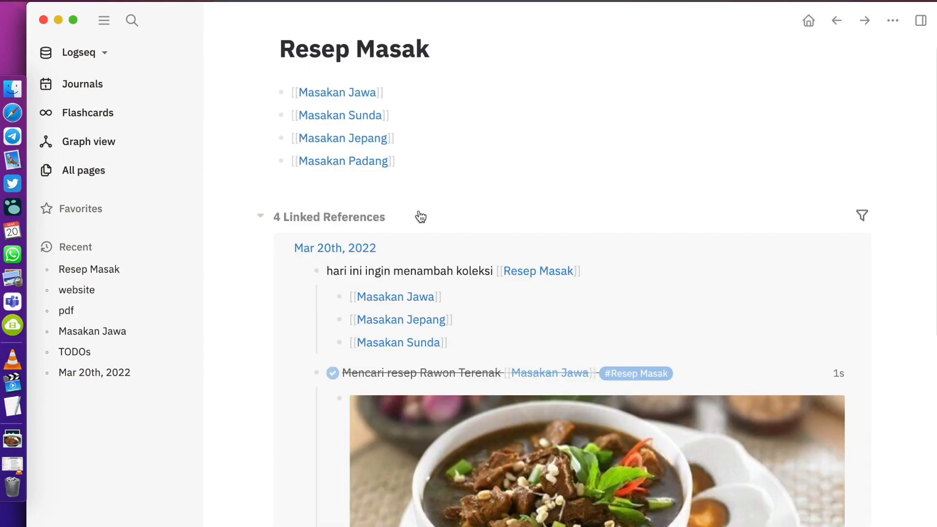
pyautogui.scroll(-6, 420, 216)
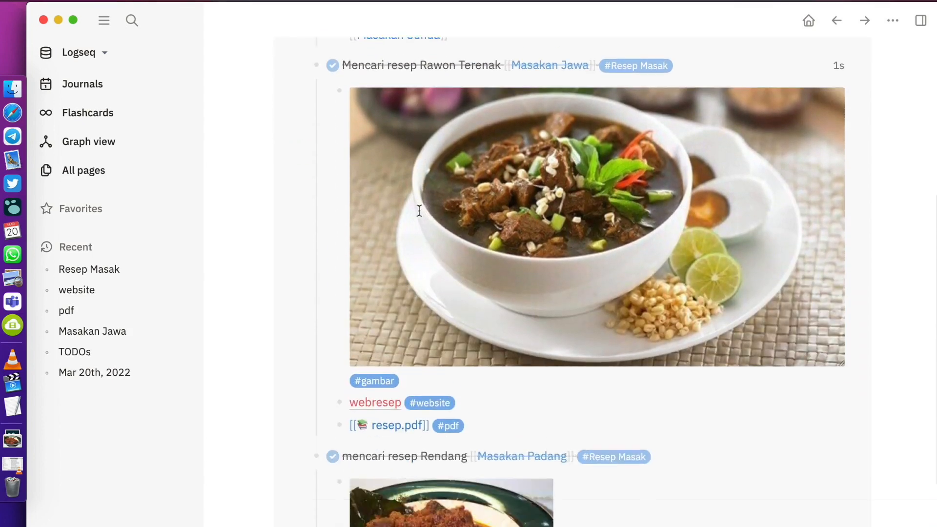
pyautogui.scroll(3, 417, 211)
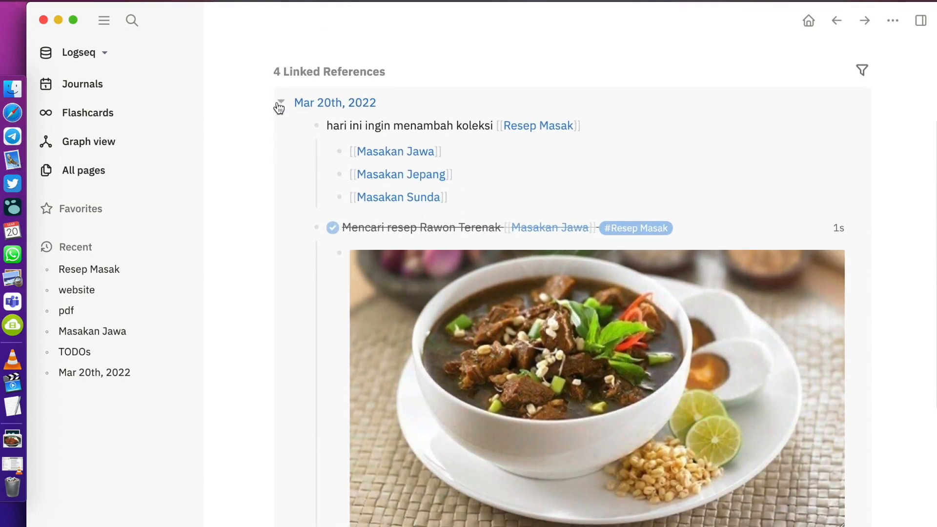
pyautogui.click(280, 103)
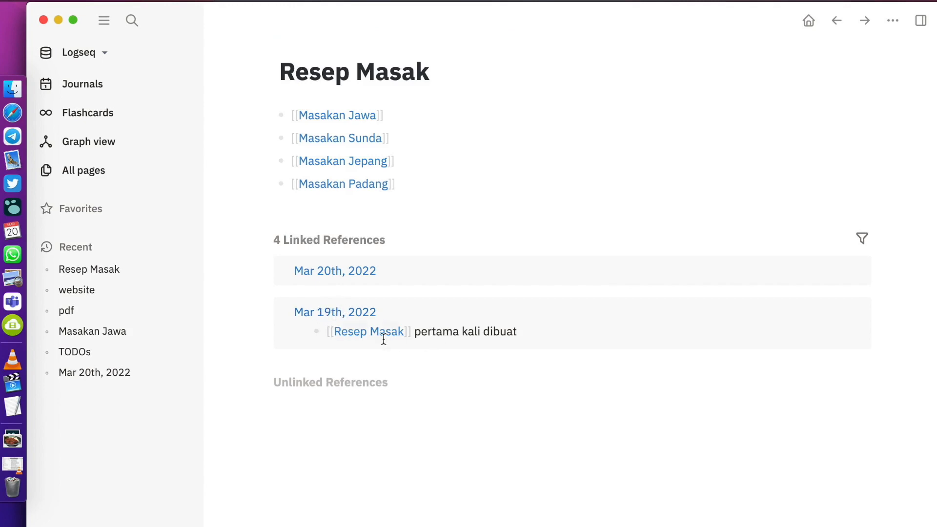
# Step: Expand the Mar 20th, 2022 linked references again and examine the Rawon and Rendang recipe blocks listed there
pyautogui.click(282, 271)
pyautogui.scroll(-3, 344, 365)
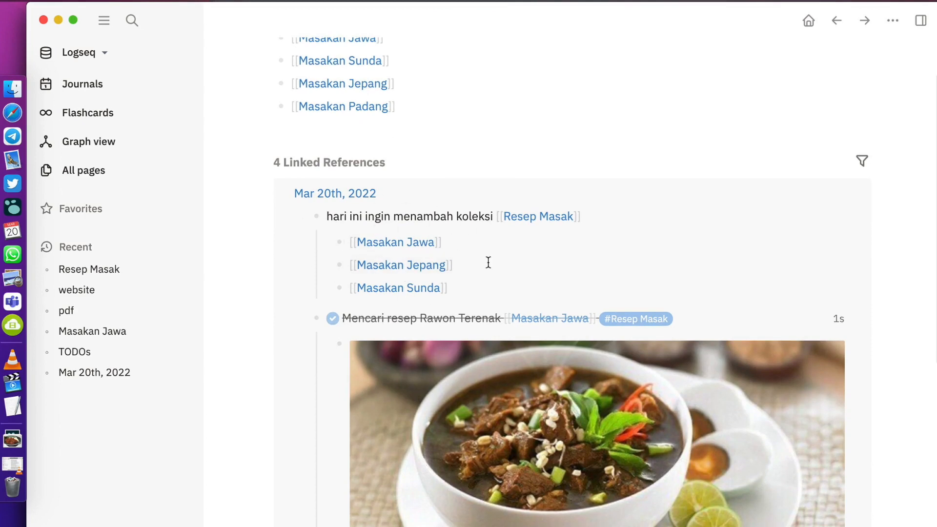
pyautogui.scroll(-8, 488, 262)
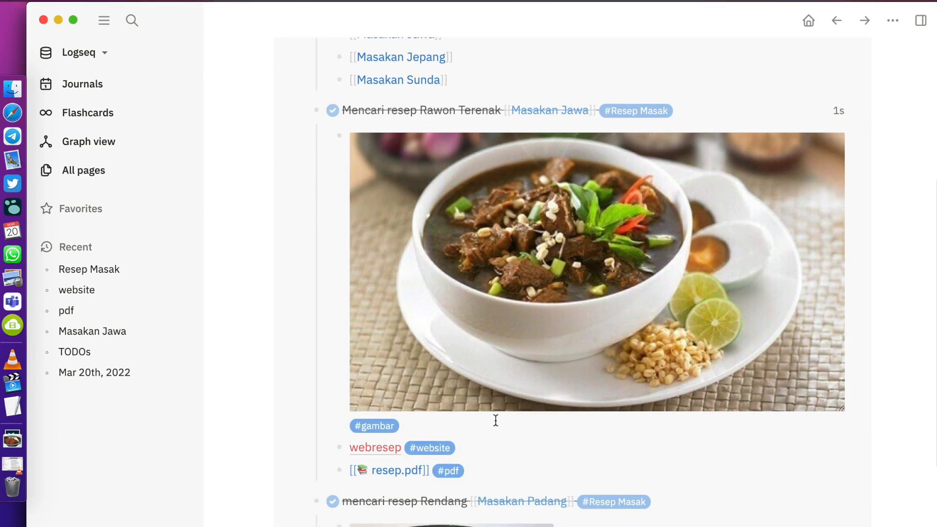
pyautogui.scroll(-5, 460, 481)
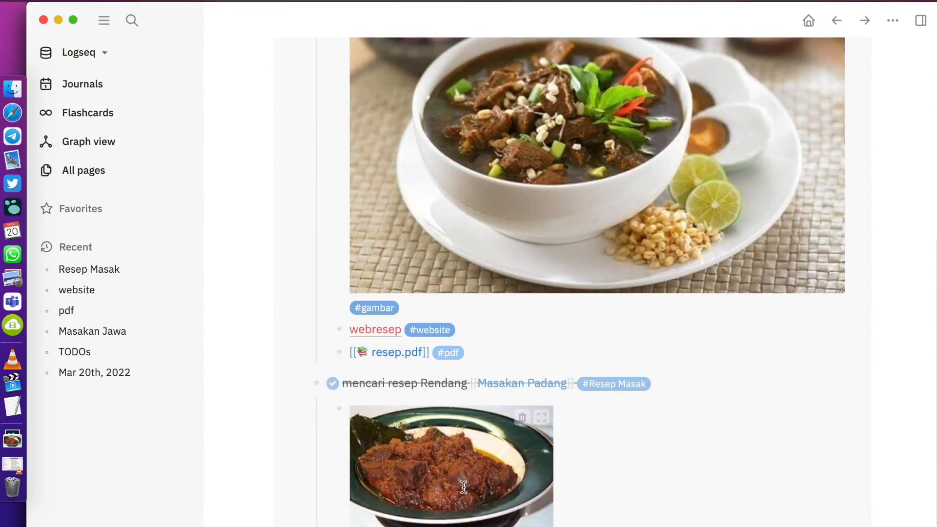
pyautogui.scroll(4, 526, 203)
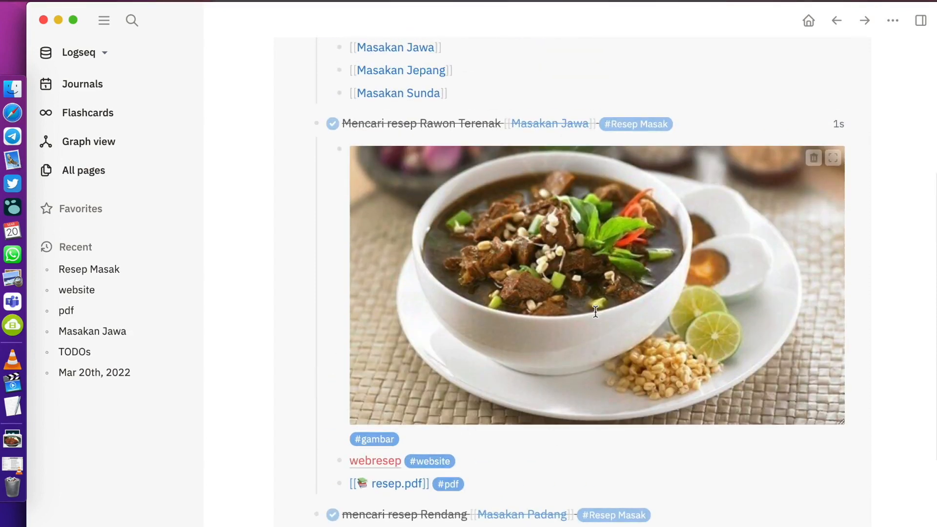
pyautogui.scroll(-10, 595, 311)
pyautogui.scroll(-1, 595, 311)
pyautogui.scroll(15, 595, 312)
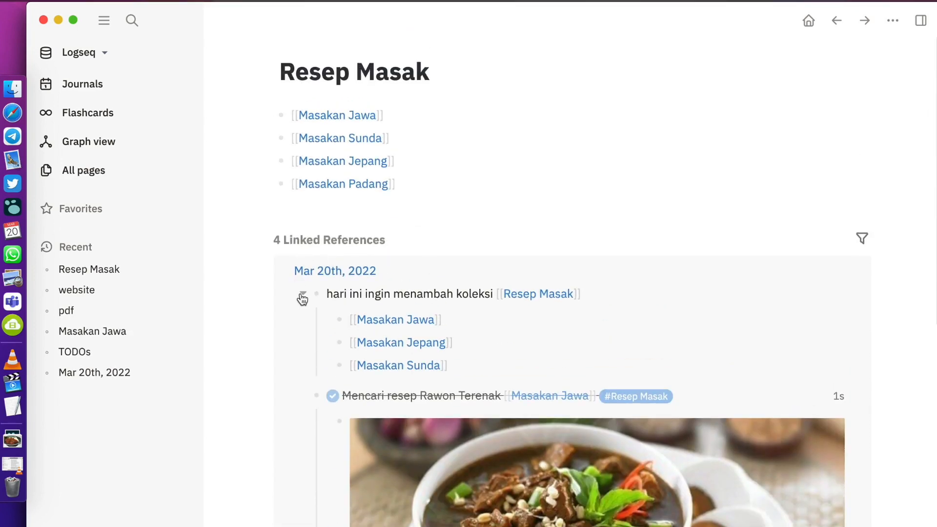
# Step: Collapse and re-expand the "hari ini ingin menambah koleksi" block and the Mar 20th, 2022 group in the linked references
pyautogui.click(303, 296)
pyautogui.click(302, 298)
pyautogui.click(282, 271)
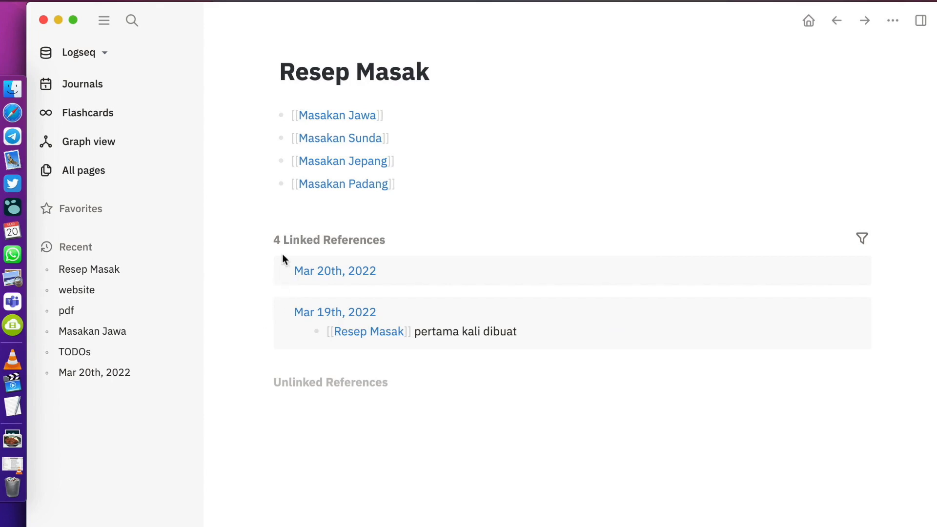
pyautogui.click(282, 272)
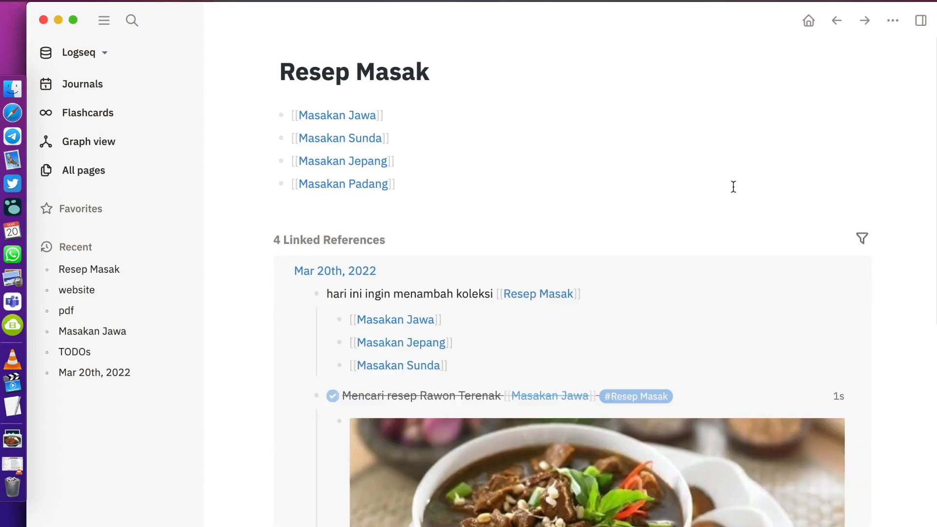
# Step: Look over the page options of Resep Masak and return to the journals
pyautogui.click(893, 21)
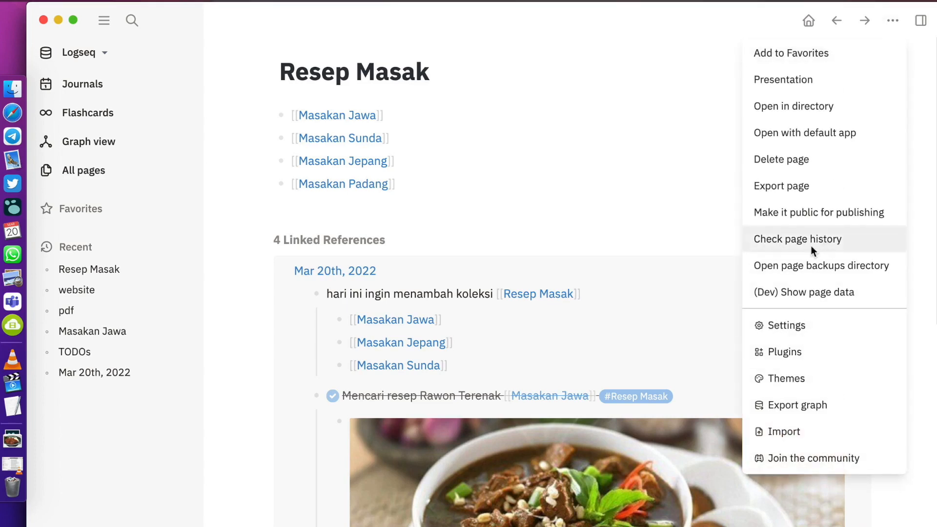
pyautogui.click(97, 89)
pyautogui.click(98, 89)
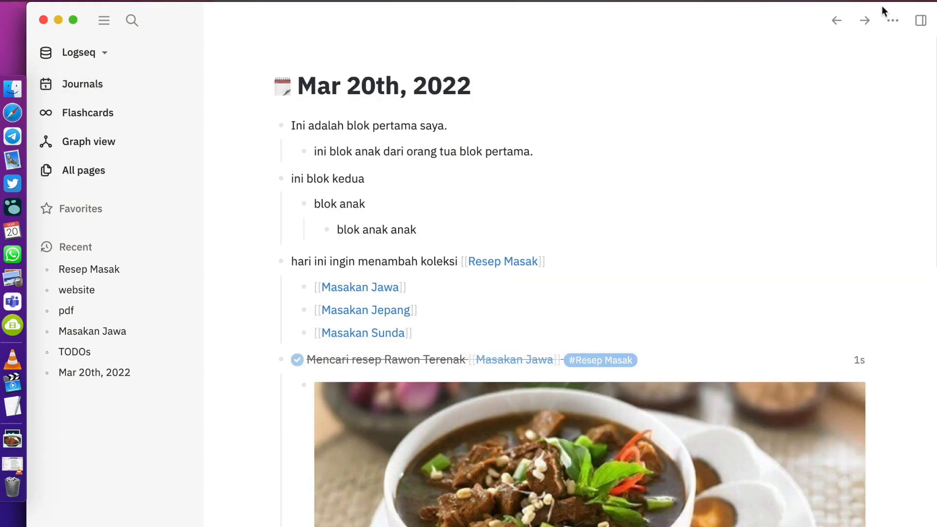
# Step: Open the general settings and check for app updates
pyautogui.click(891, 21)
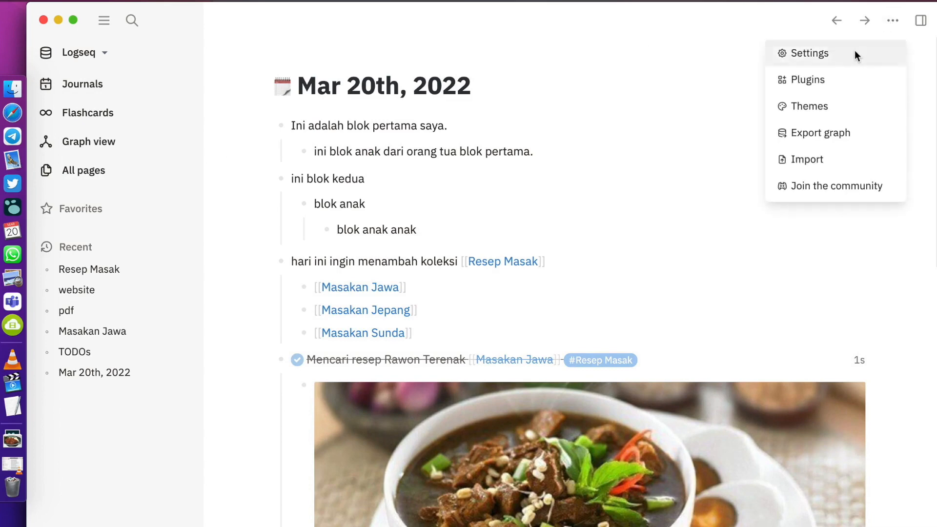
pyautogui.click(854, 50)
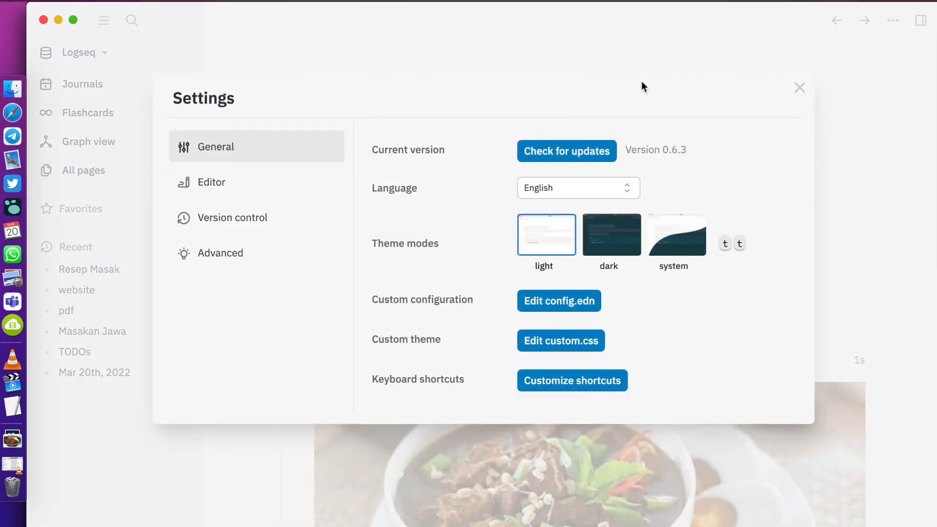
pyautogui.click(562, 151)
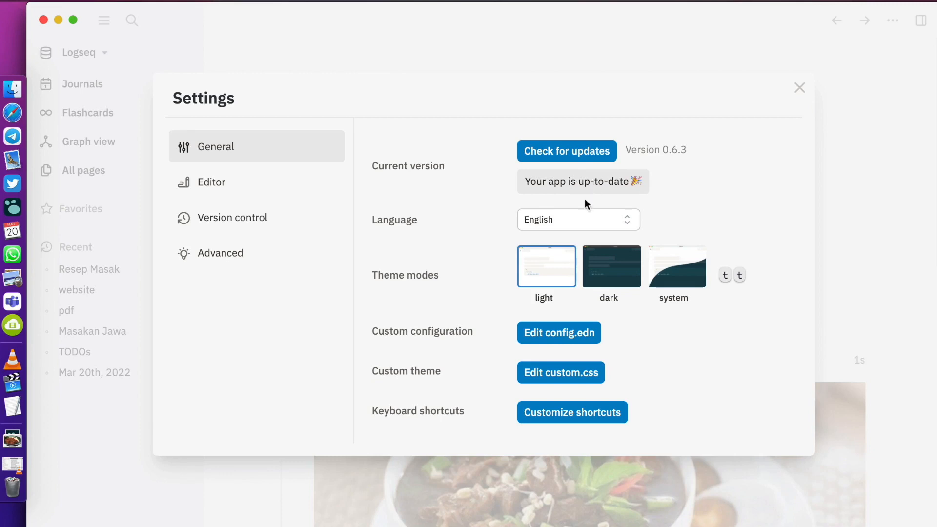
# Step: View the available interface languages and try the dark theme mode before restoring the light one
pyautogui.click(575, 221)
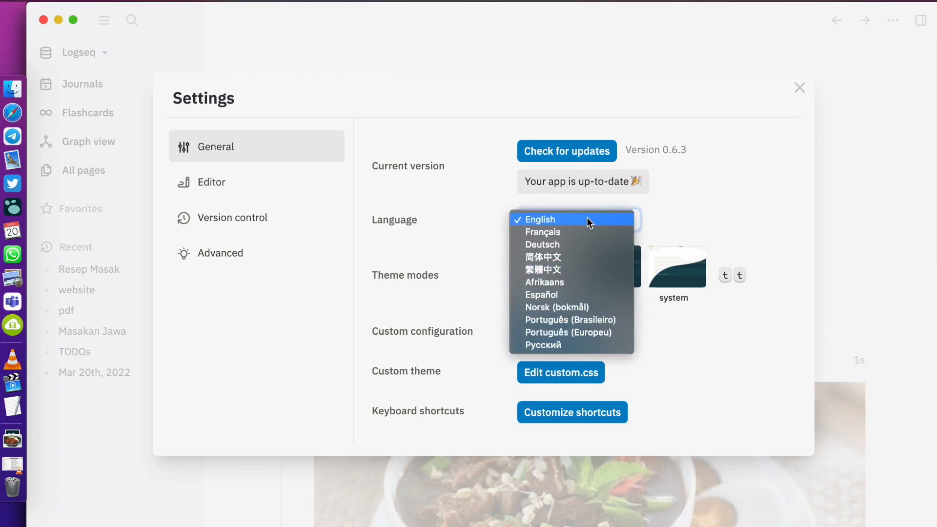
pyautogui.click(452, 227)
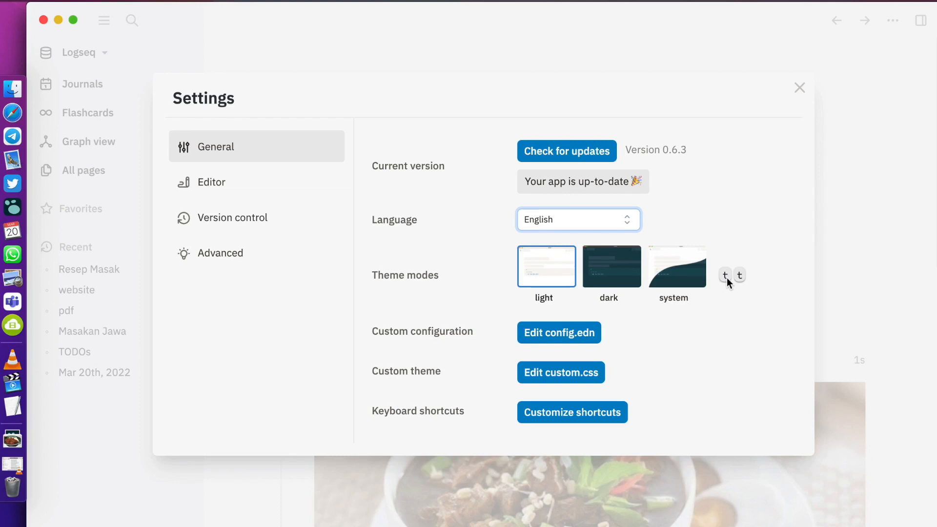
pyautogui.click(603, 269)
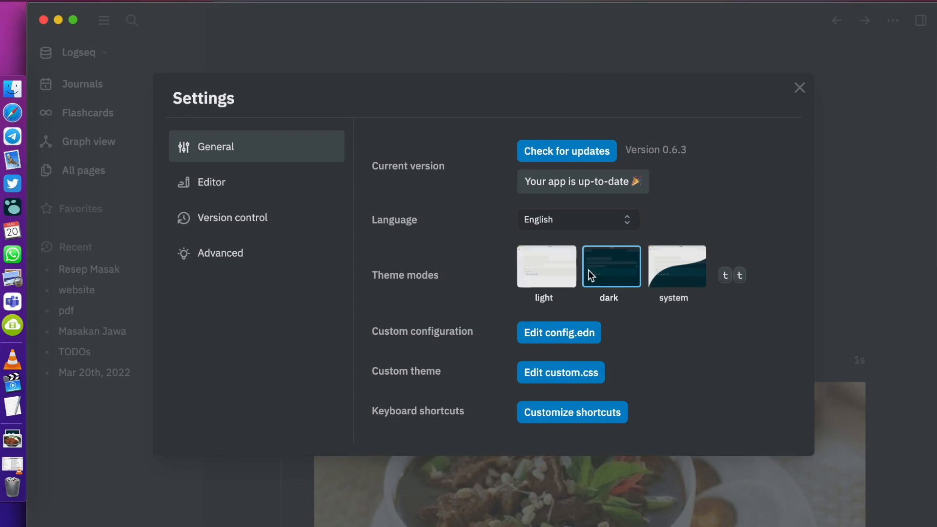
pyautogui.click(566, 273)
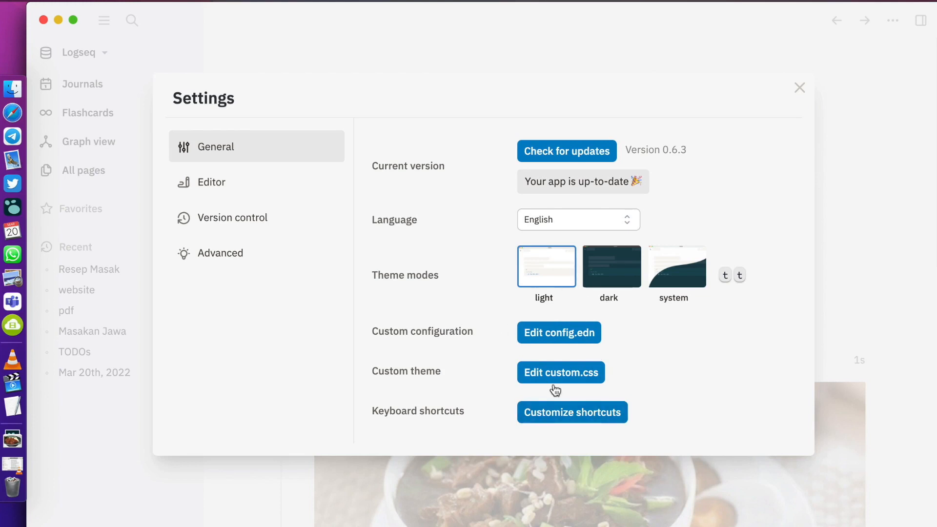
# Step: Examine the preferred date format and preferred workflow choices in the Editor settings
pyautogui.click(289, 182)
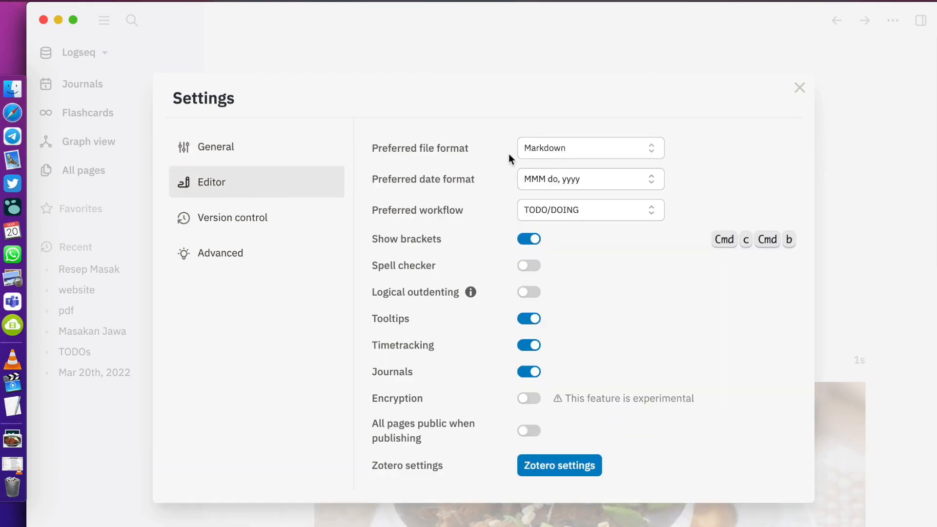
pyautogui.click(545, 179)
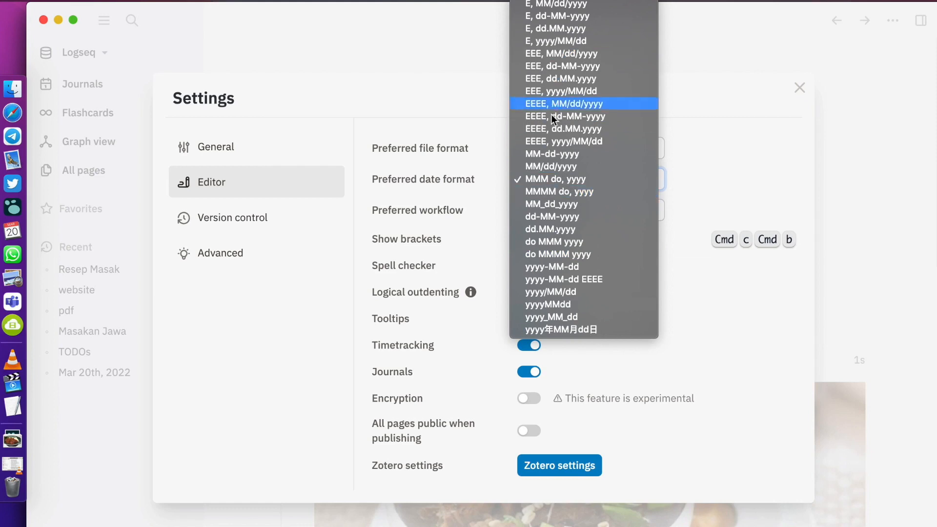
pyautogui.click(453, 194)
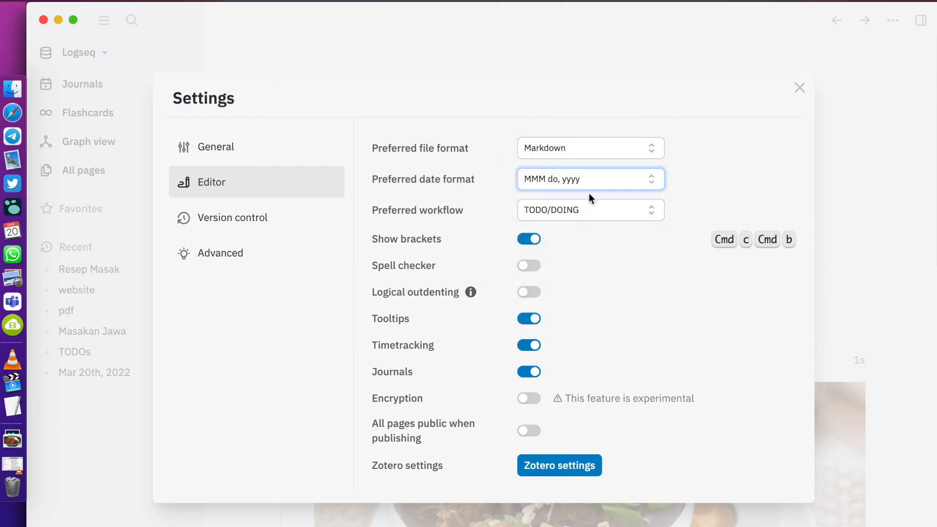
pyautogui.click(564, 217)
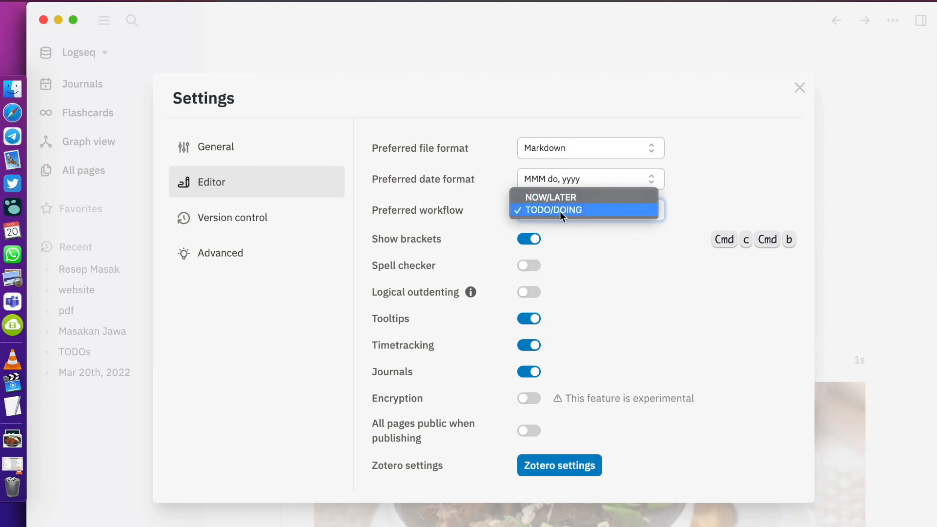
pyautogui.click(465, 213)
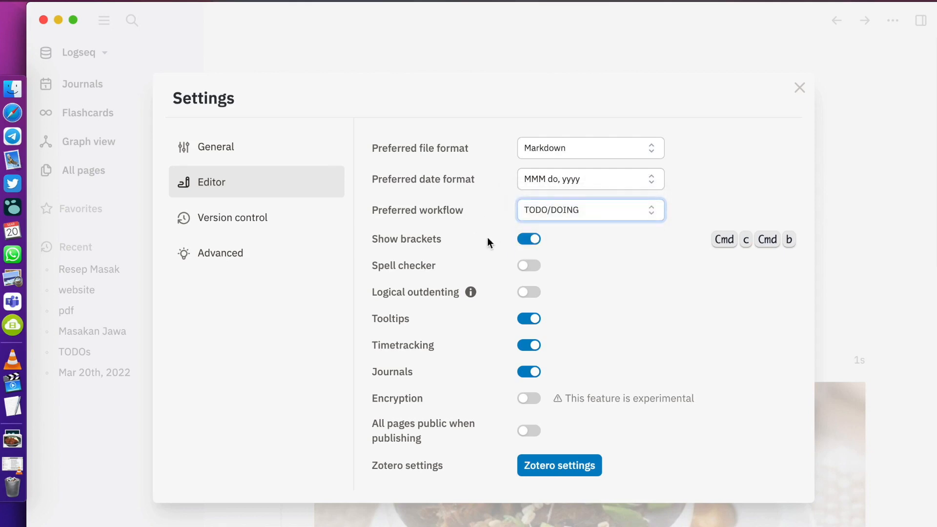
# Step: Turn off Show brackets in the Editor settings and close the settings
pyautogui.click(527, 240)
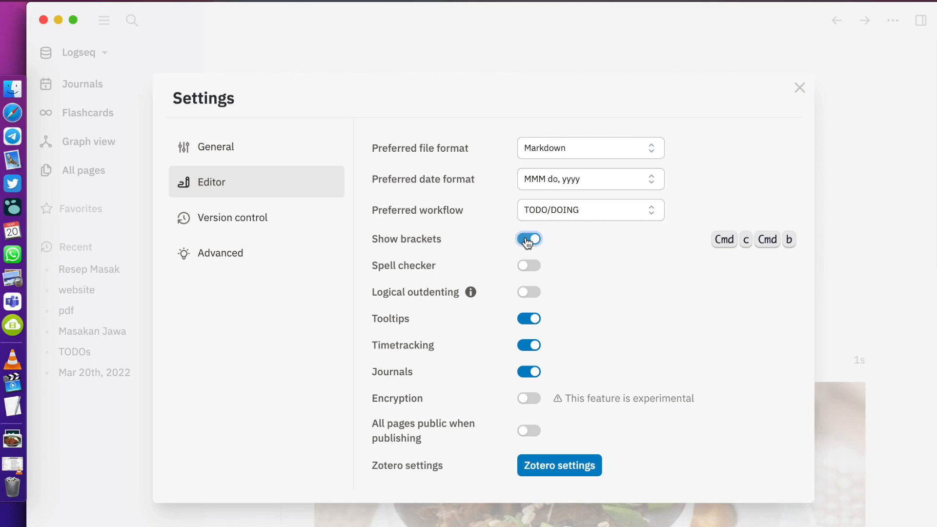
pyautogui.click(526, 240)
pyautogui.click(795, 88)
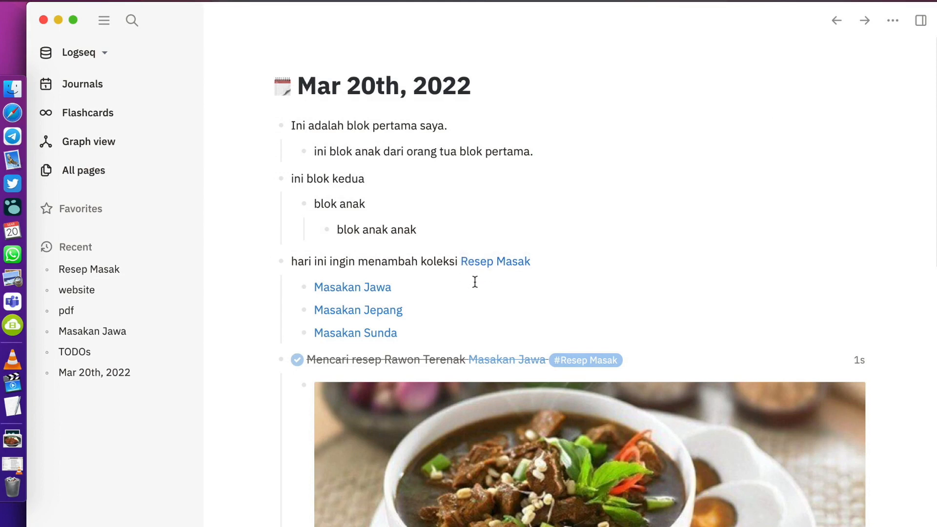
# Step: Show the page-link brackets in the Mar 20th journal again, and hide them once more while editing the Masakan Jawa block
pyautogui.press('t')
pyautogui.press('b')
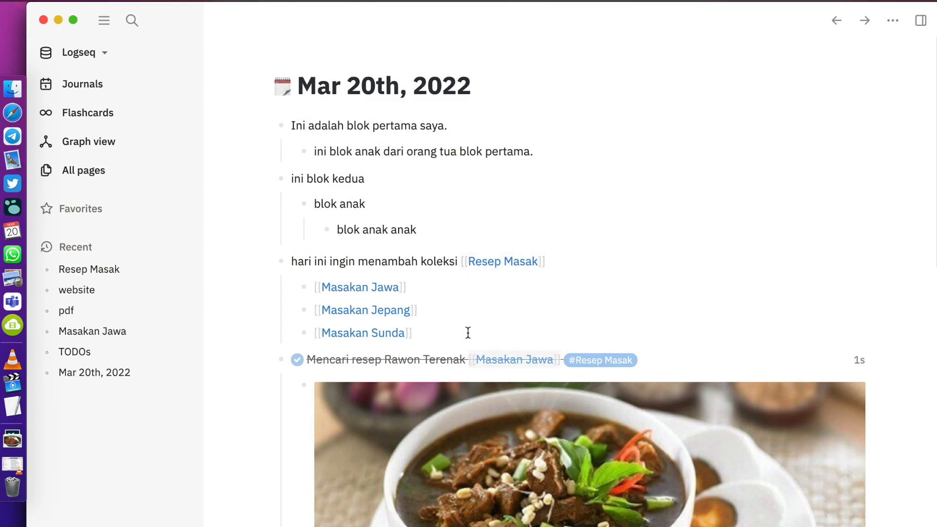
pyautogui.click(483, 290)
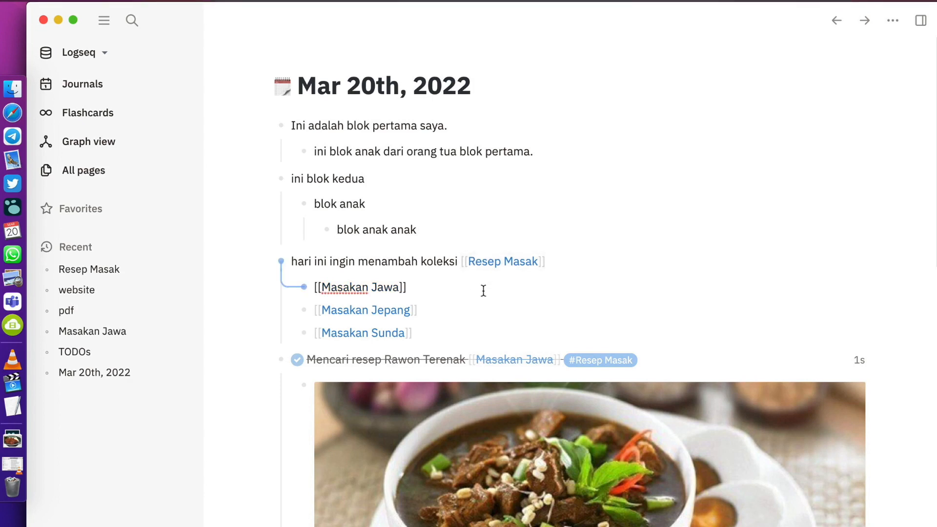
pyautogui.press('super+shift+c')
pyautogui.press('super+b')
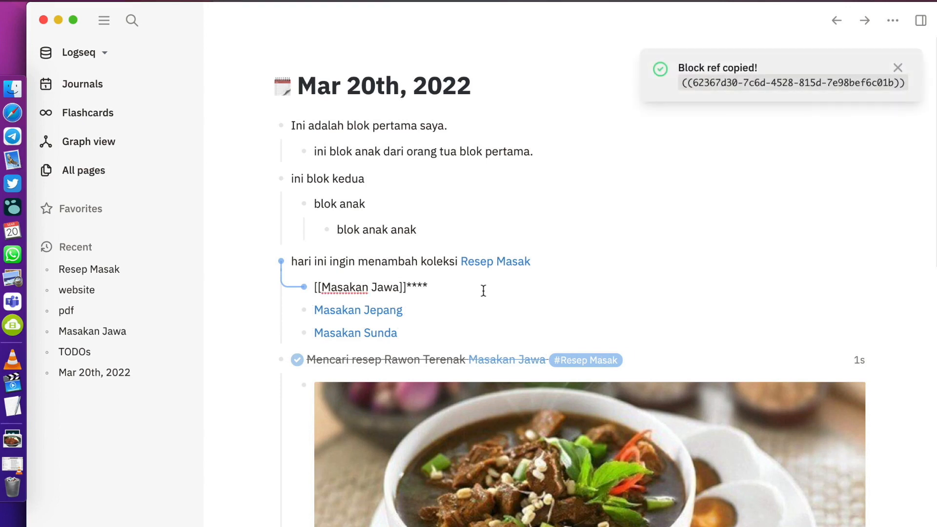
pyautogui.press('Escape')
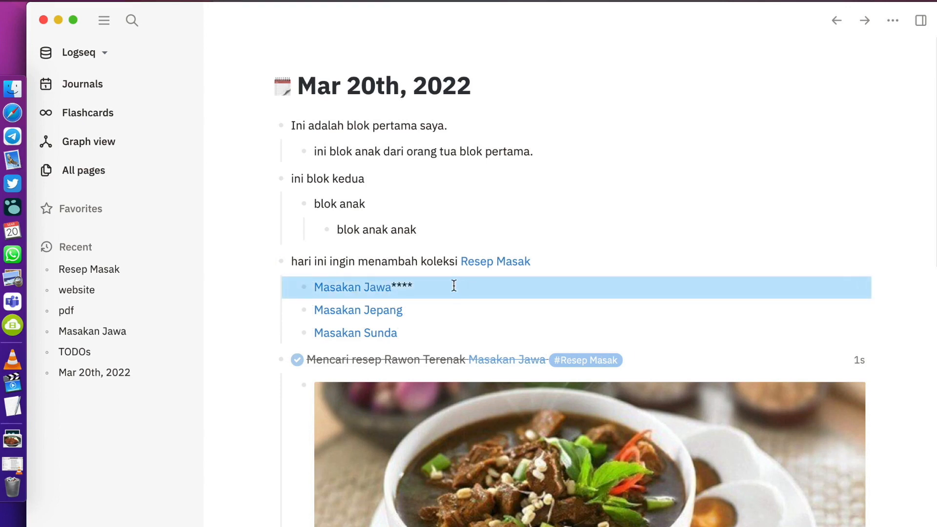
# Step: Delete the four stray asterisks after the Masakan Jawa link and finish editing the block
pyautogui.click(432, 287)
pyautogui.press('BackSpace')
pyautogui.press('BackSpace')
pyautogui.press('BackSpace')
pyautogui.press('BackSpace')
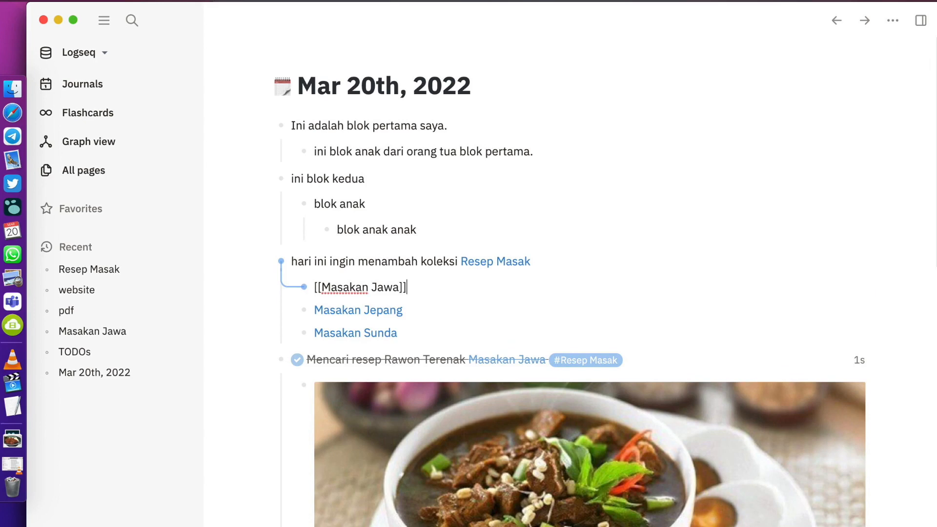
pyautogui.press('Escape')
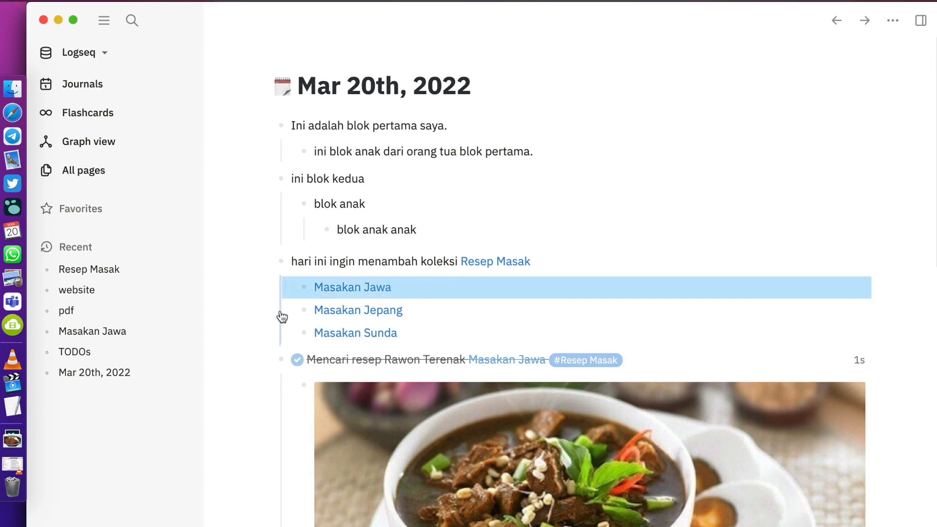
pyautogui.press('Escape')
# Step: Reopen the Editor settings and skip the offered TG Pro 2.67 update
pyautogui.click(891, 20)
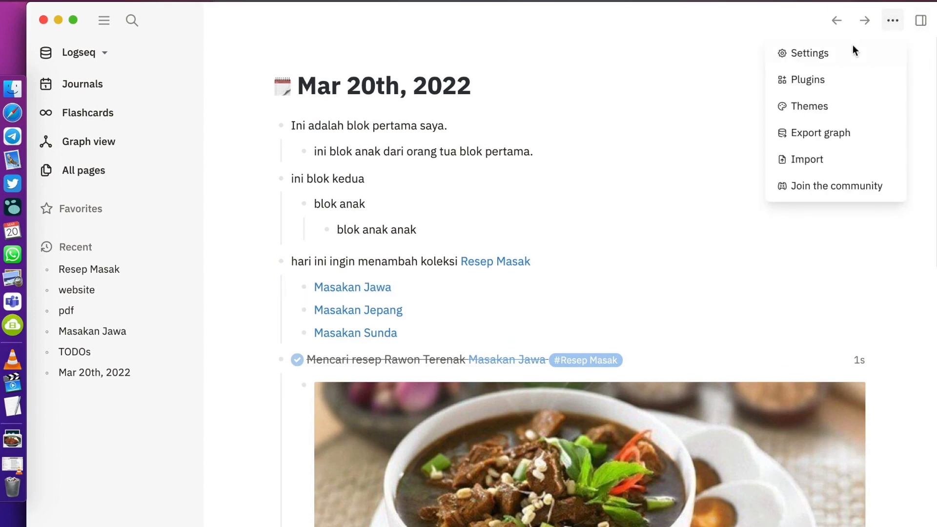
pyautogui.click(852, 52)
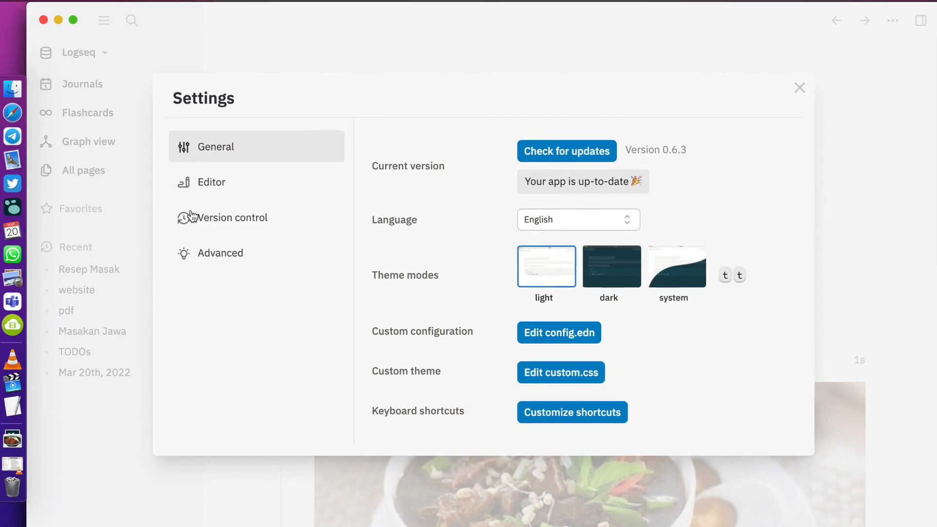
pyautogui.click(190, 216)
pyautogui.click(220, 182)
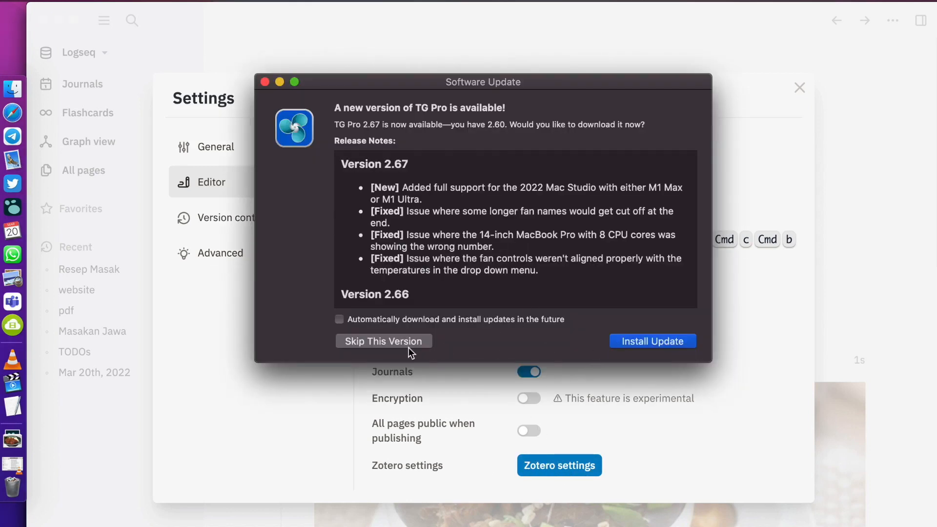
pyautogui.click(407, 345)
# Step: Examine the Version control and Advanced settings, and close the settings
pyautogui.click(271, 222)
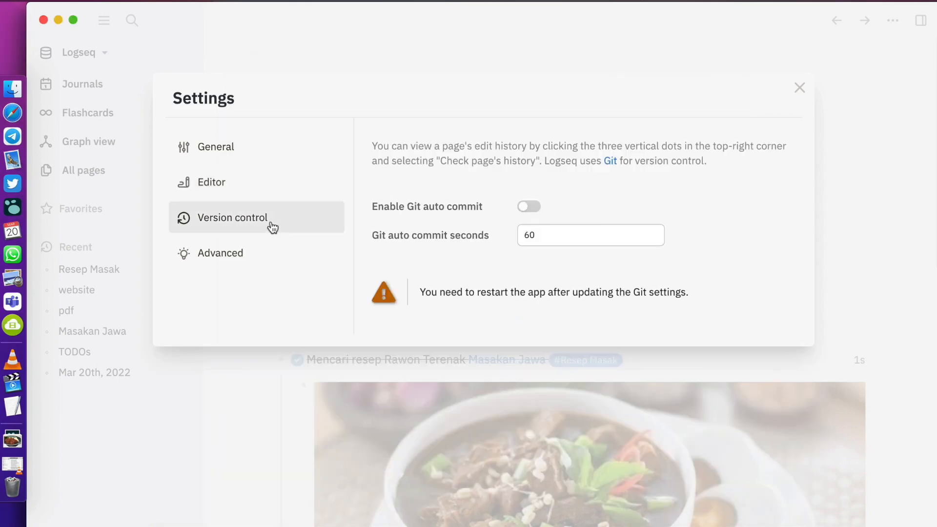
pyautogui.click(287, 252)
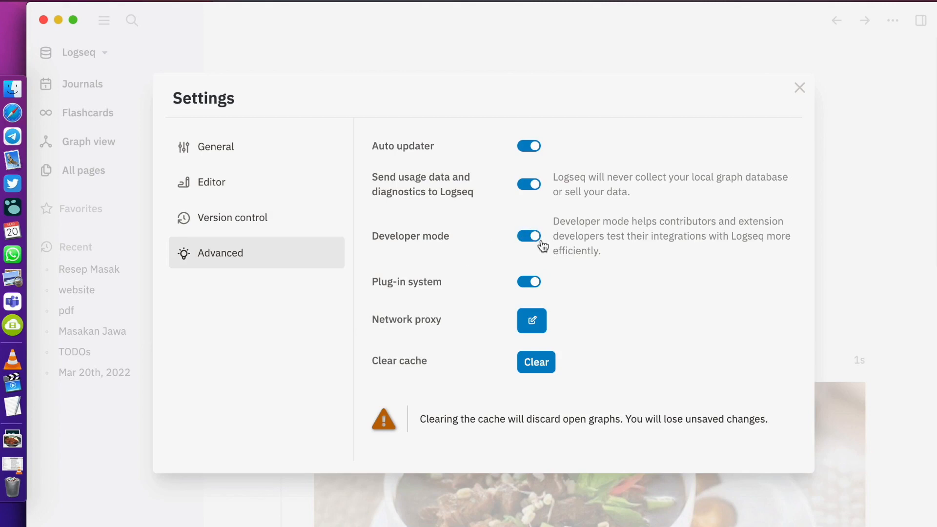
pyautogui.click(799, 93)
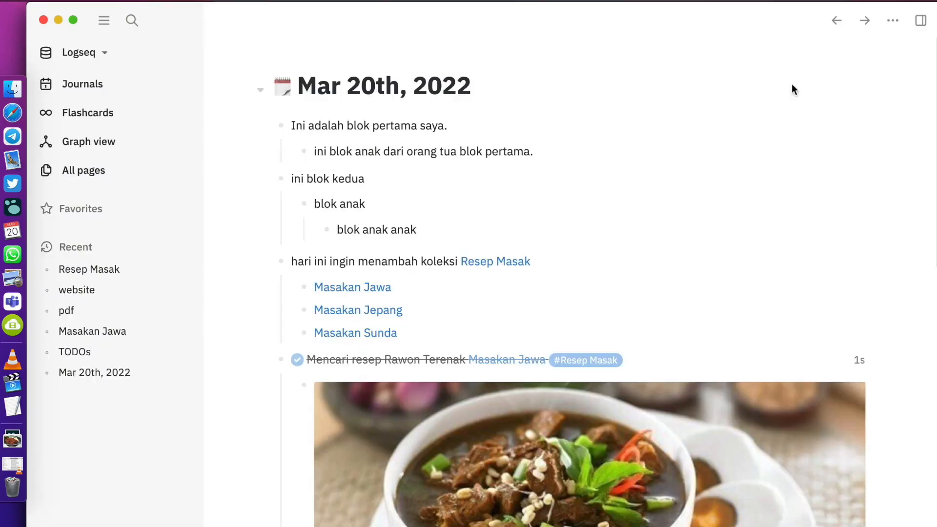
# Step: Open the plugin manager and view the installed plugins and themes
pyautogui.click(896, 22)
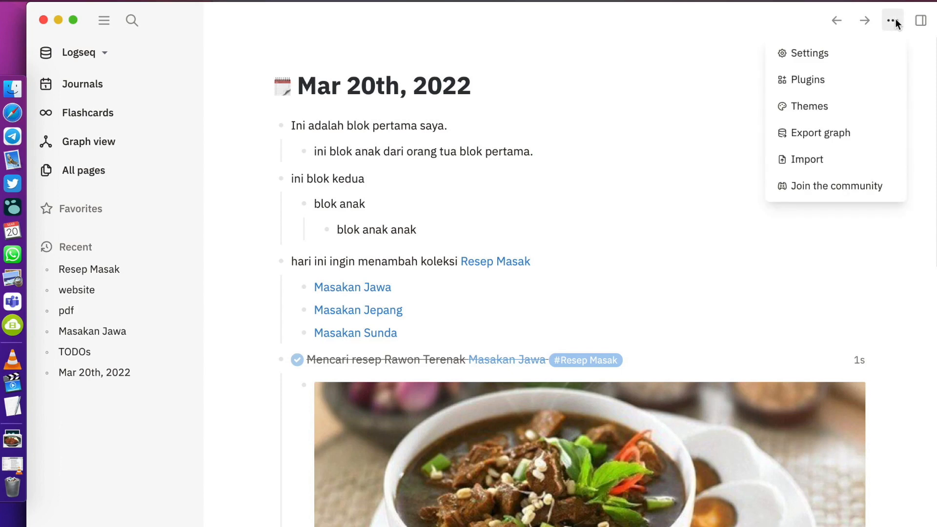
pyautogui.click(867, 84)
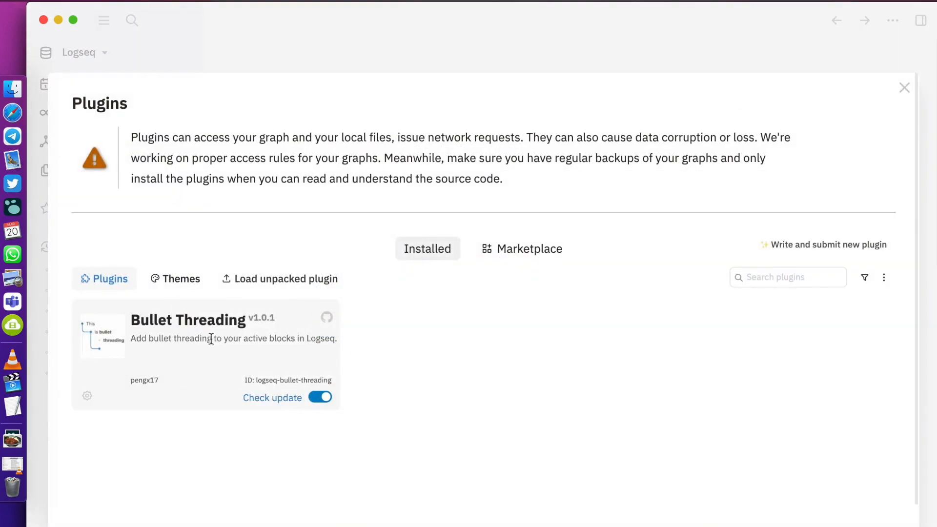
pyautogui.click(183, 278)
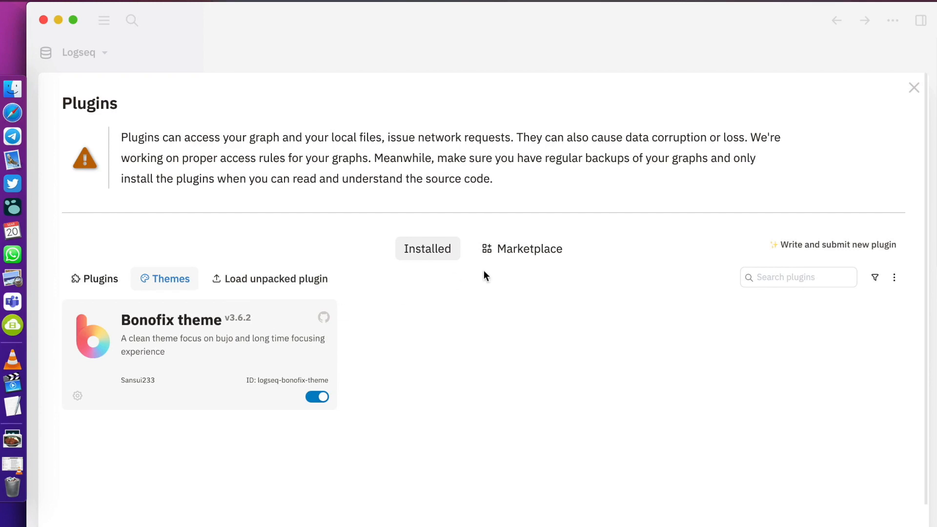
# Step: Browse the plugins and themes offered in the Marketplace
pyautogui.click(517, 250)
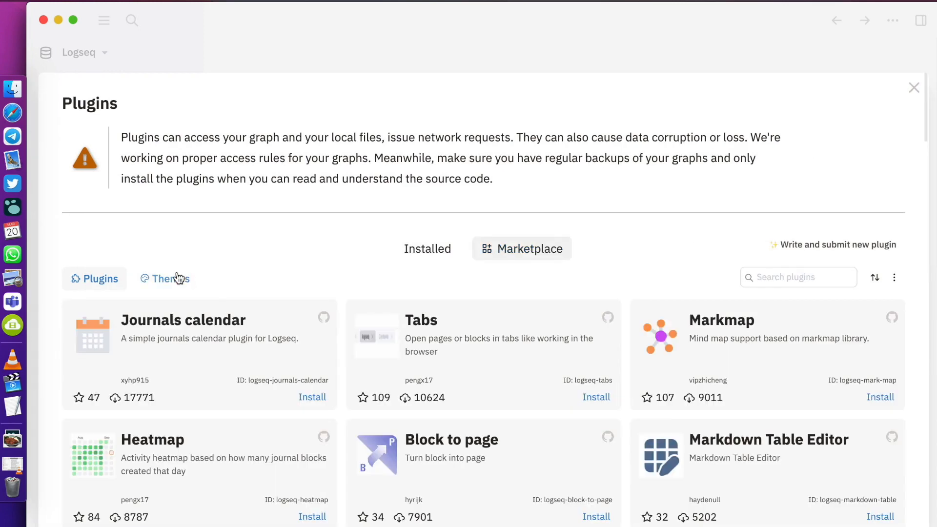
pyautogui.click(774, 277)
pyautogui.scroll(-2, 436, 410)
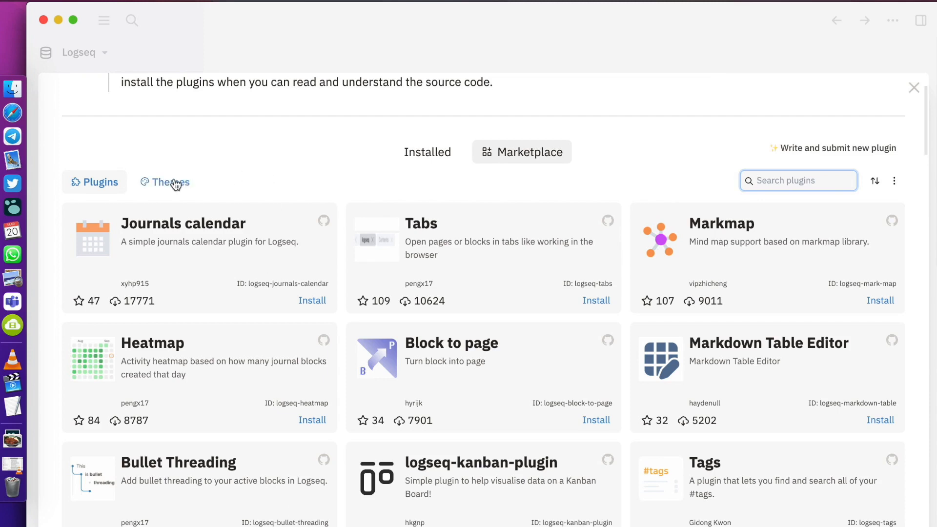
pyautogui.click(152, 186)
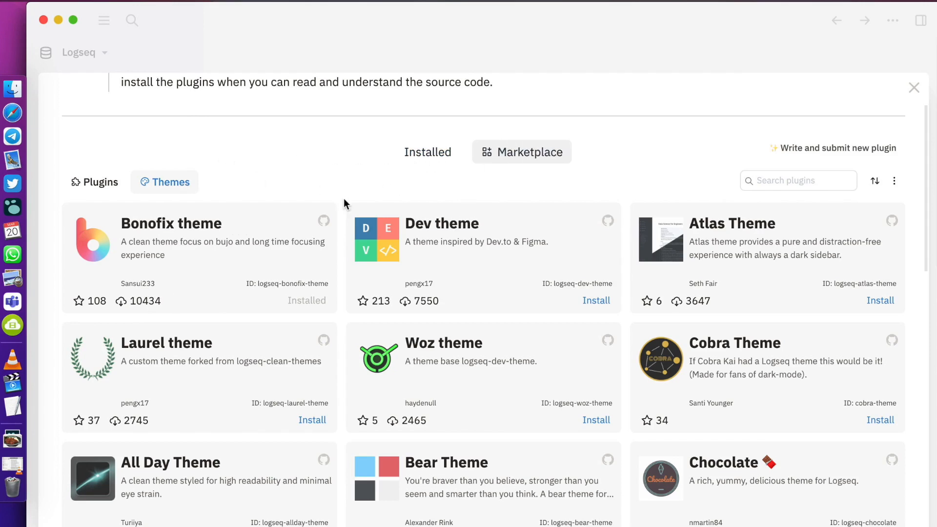
pyautogui.scroll(3, 373, 215)
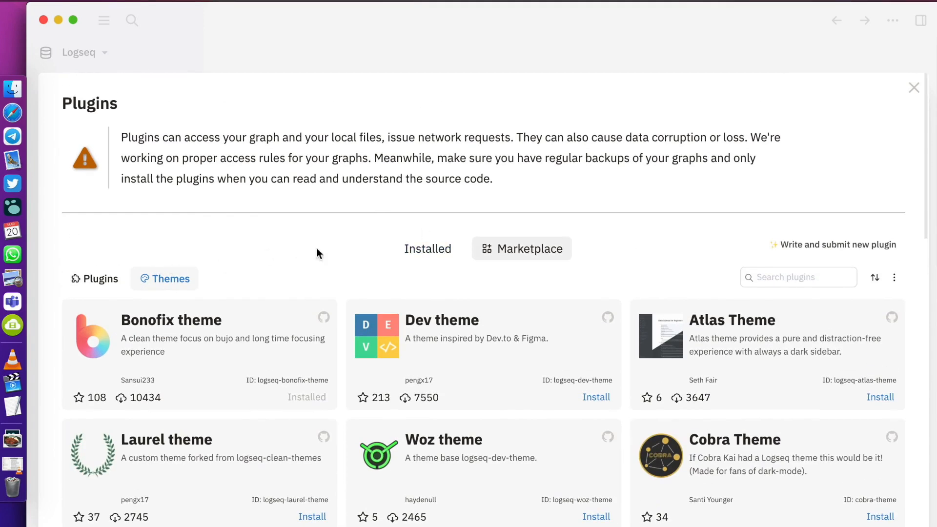
# Step: Open the Contents sidebar beside the Mar 20th, 2022 journal and hide the navigation sidebar
pyautogui.click(892, 21)
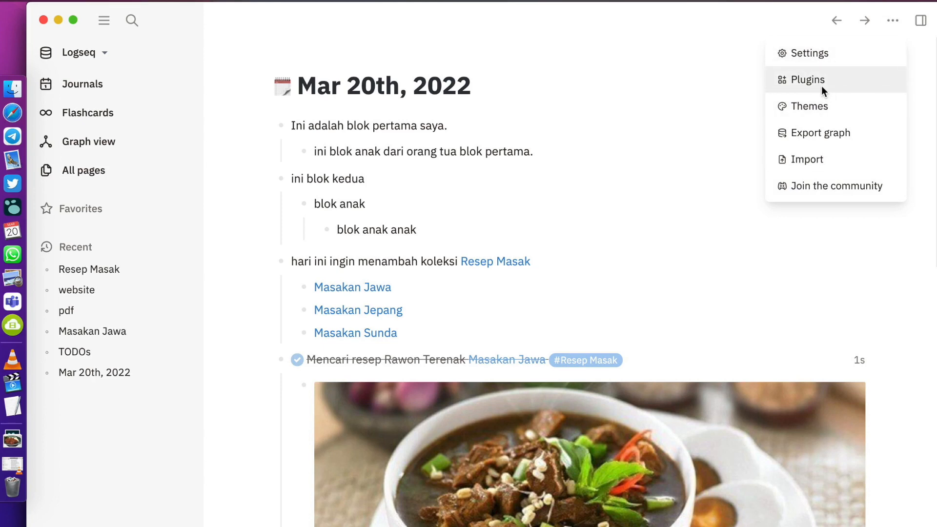
pyautogui.click(892, 14)
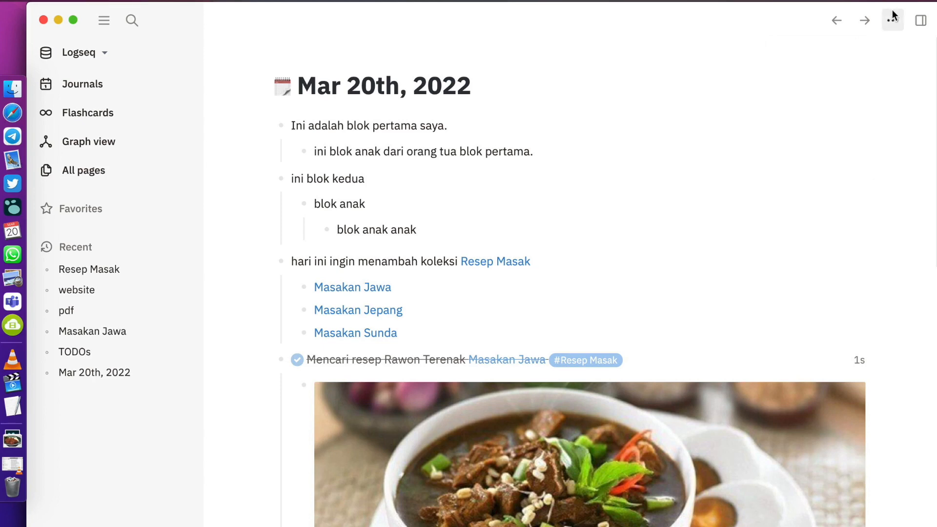
pyautogui.click(922, 23)
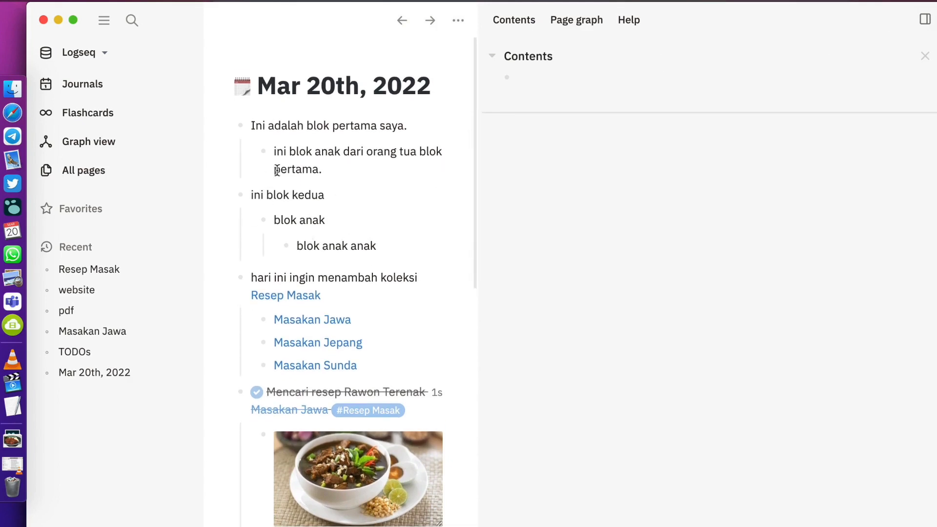
pyautogui.click(104, 20)
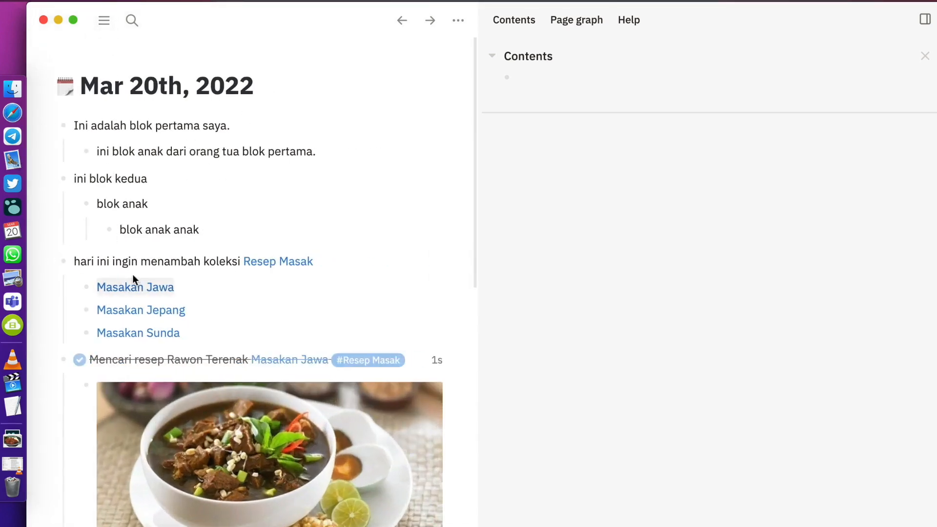
# Step: Open the Masakan Jawa page in the sidebar from the Rawon Terenak task and look through its linked references
pyautogui.scroll(-10, 174, 215)
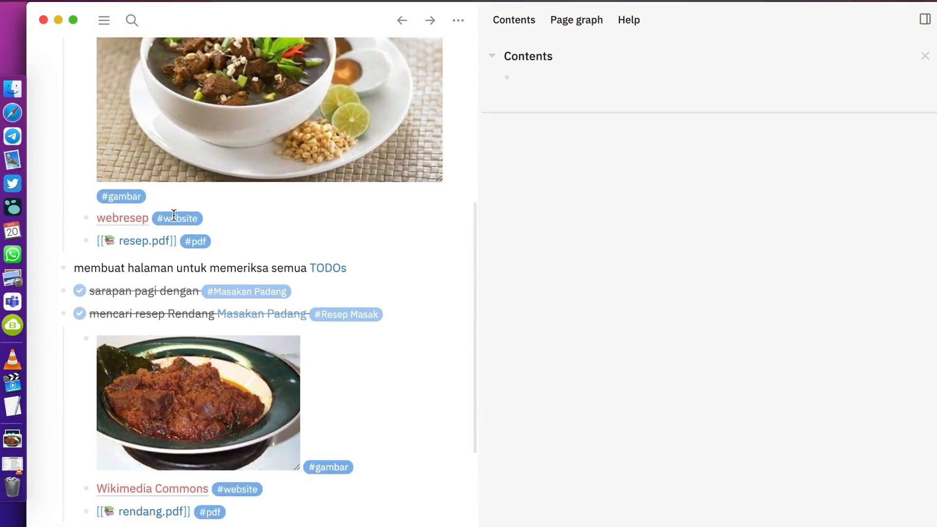
pyautogui.scroll(10, 174, 214)
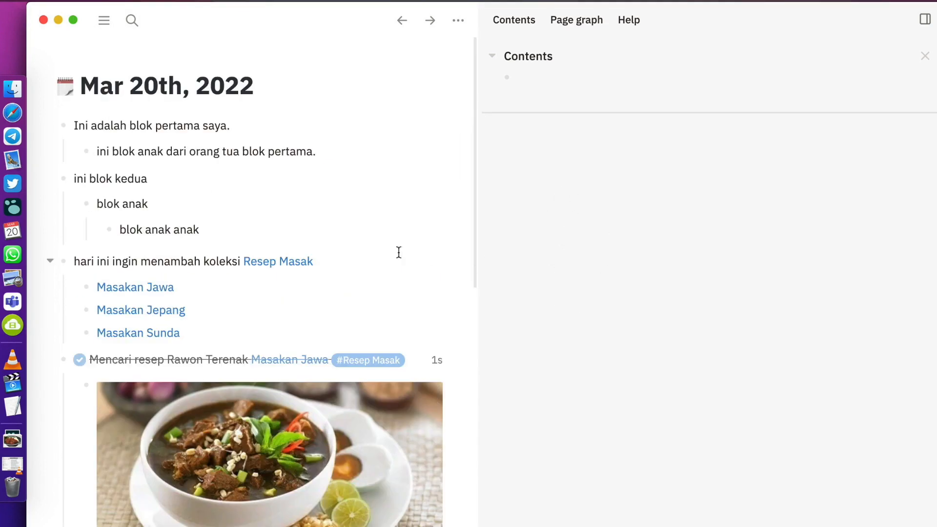
pyautogui.scroll(-7, 344, 285)
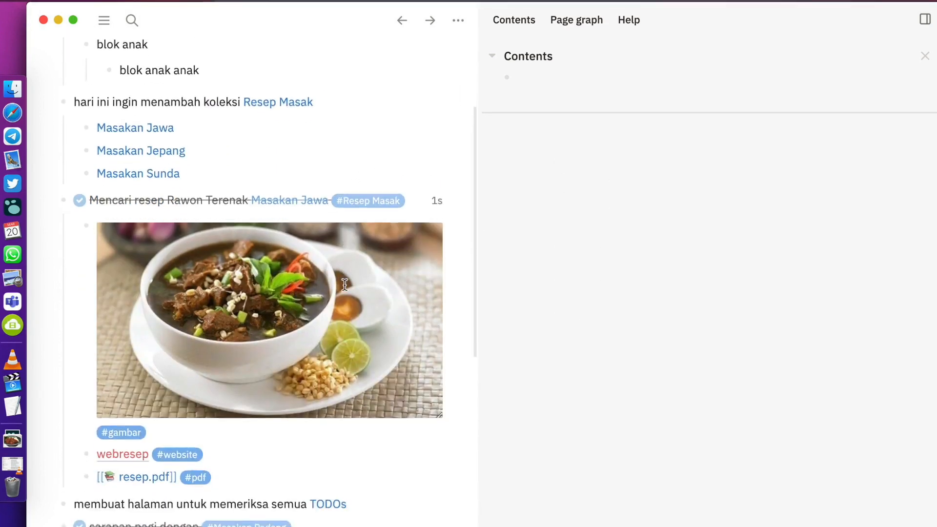
pyautogui.scroll(5, 343, 282)
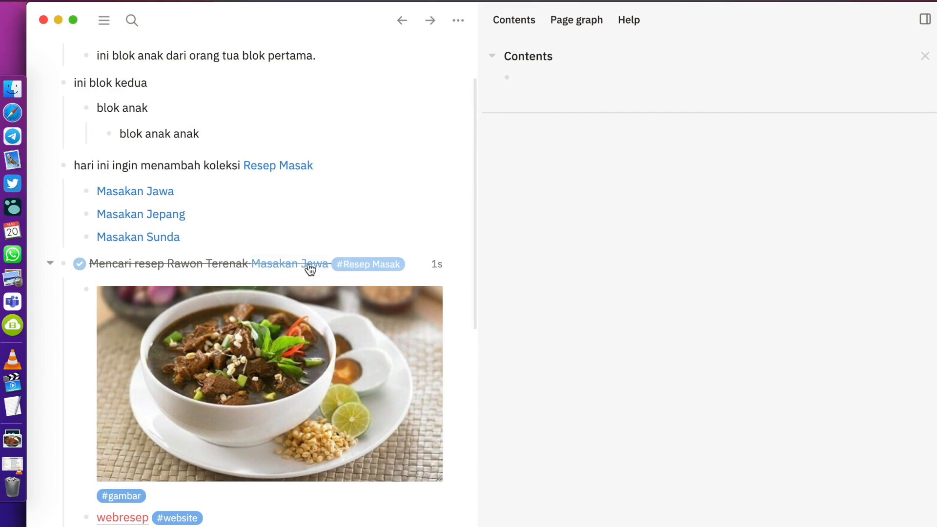
pyautogui.moveTo(309, 269)
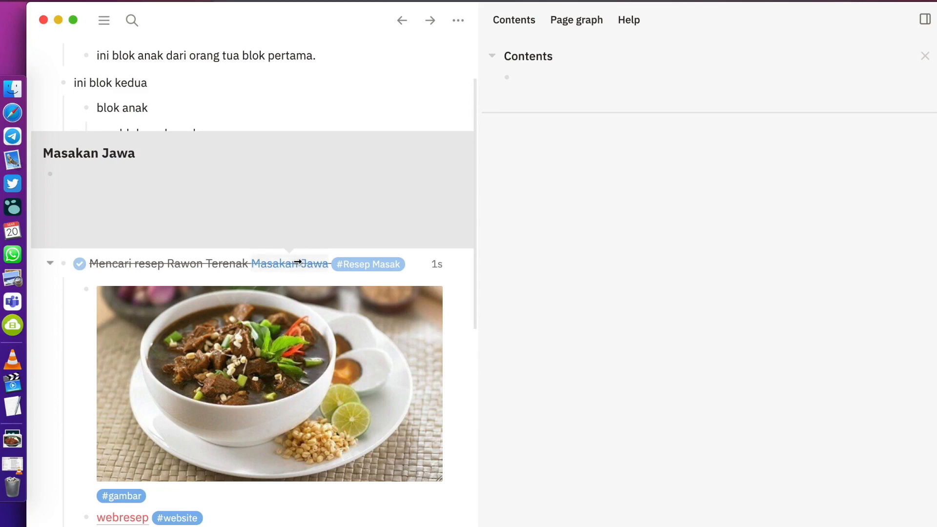
pyautogui.keyDown('shift'); pyautogui.click(298, 262); pyautogui.keyUp('shift')
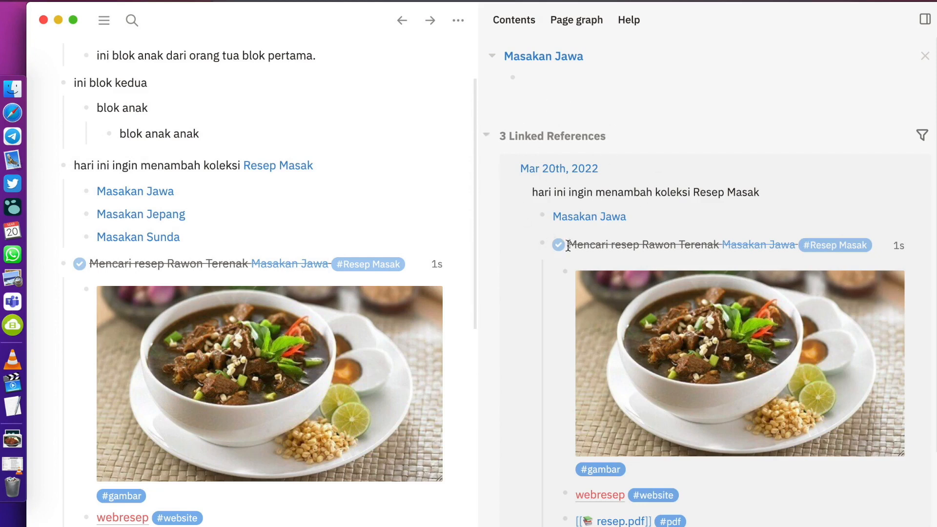
pyautogui.scroll(-5, 566, 248)
pyautogui.scroll(5, 566, 249)
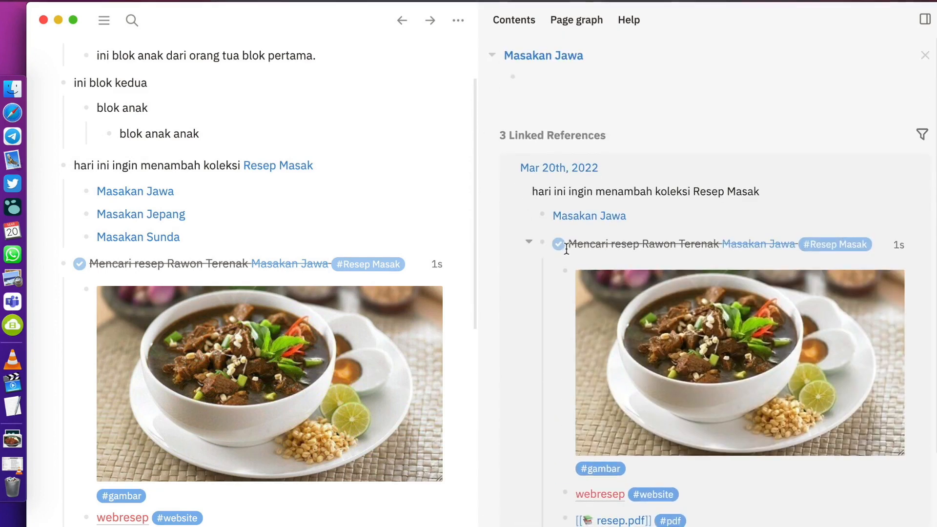
pyautogui.scroll(-3, 566, 249)
pyautogui.scroll(3, 566, 248)
# Step: Open the Resep Masak page in the sidebar from its journal link and look through its linked references
pyautogui.scroll(3, 309, 147)
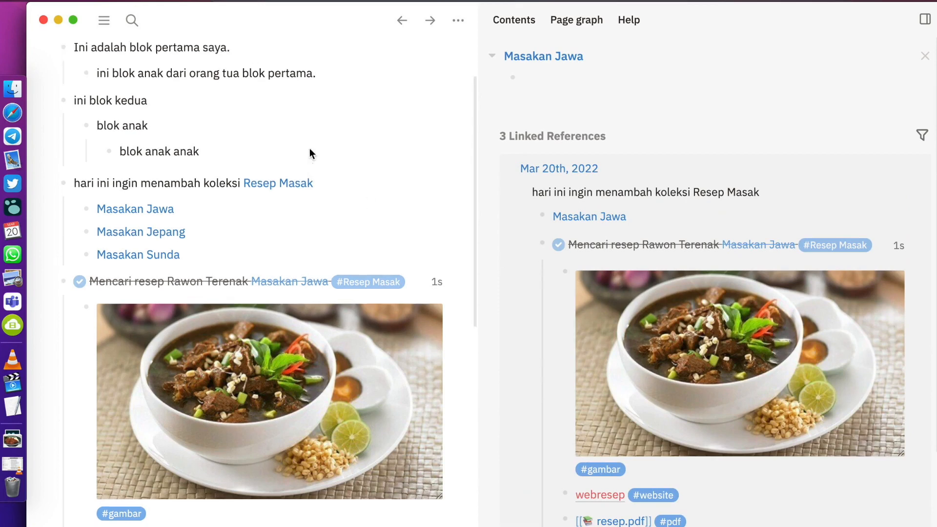
pyautogui.scroll(-5, 309, 148)
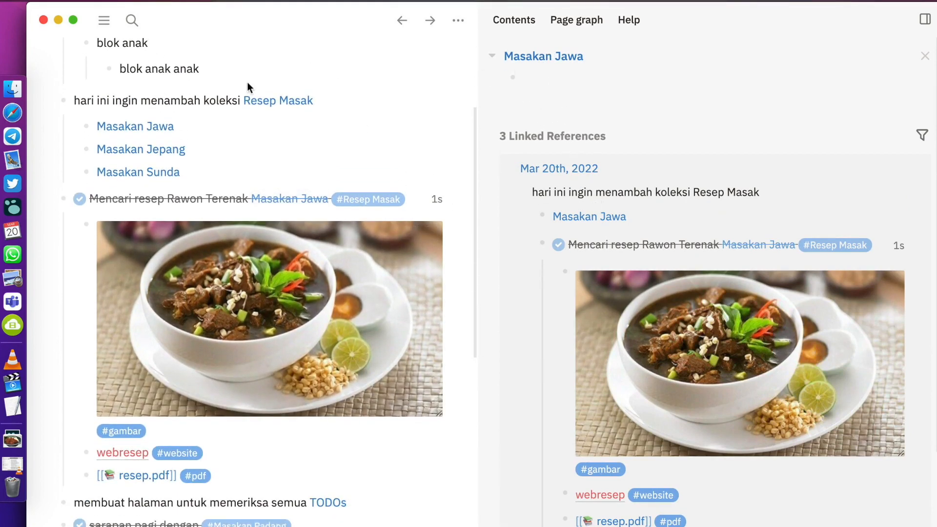
pyautogui.moveTo(275, 100)
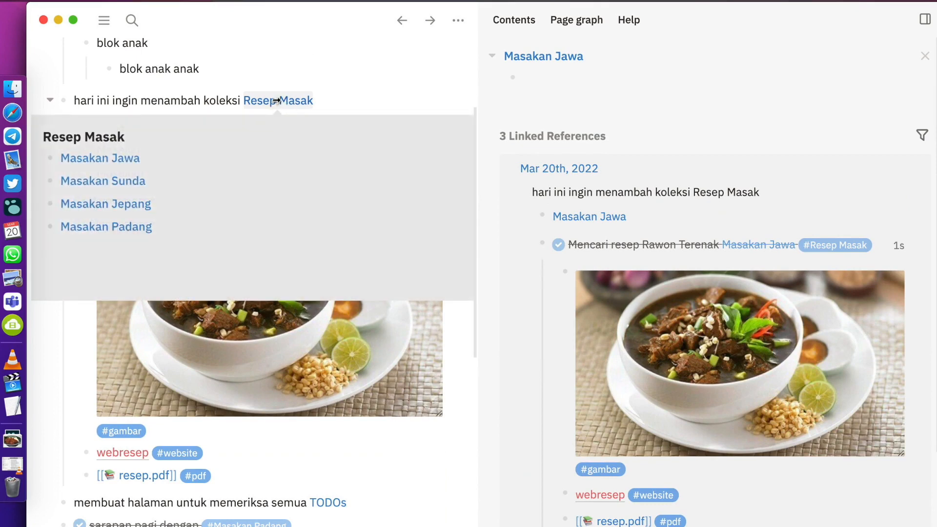
pyautogui.keyDown('shift'); pyautogui.click(275, 100); pyautogui.keyUp('shift')
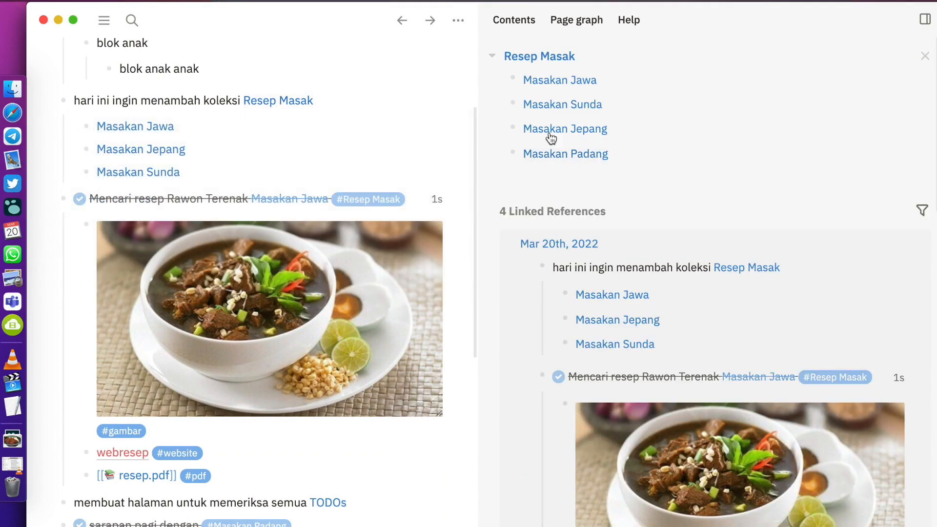
pyautogui.scroll(-8, 591, 181)
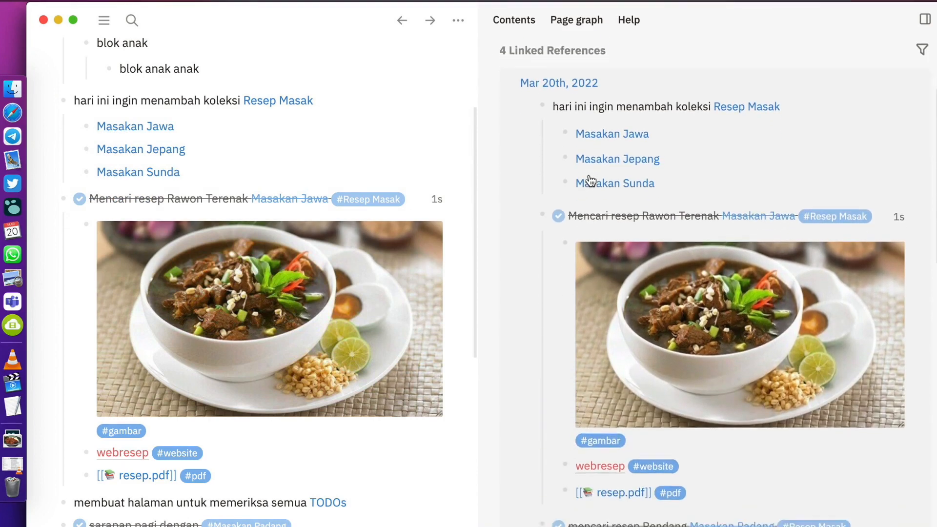
pyautogui.scroll(8, 591, 181)
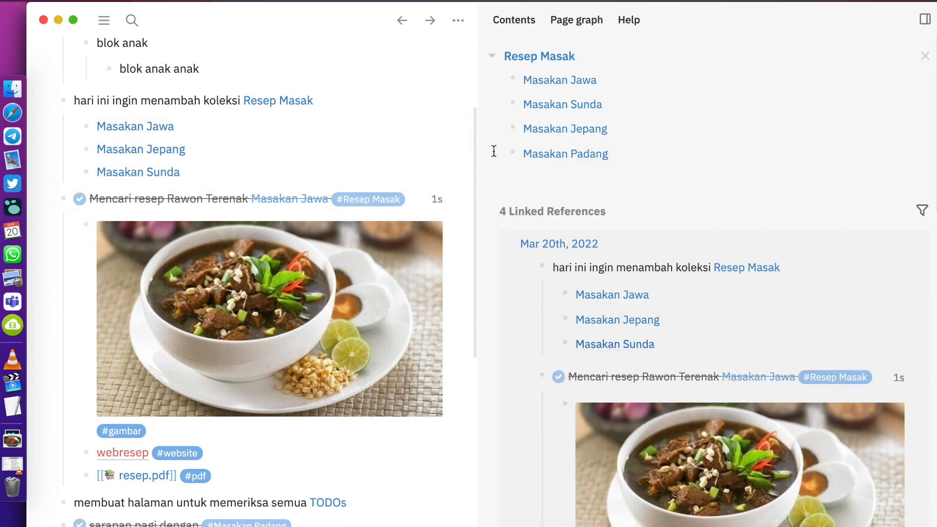
# Step: Open the Resep Masak page in the main pane and compare it with the same page in the sidebar
pyautogui.click(266, 100)
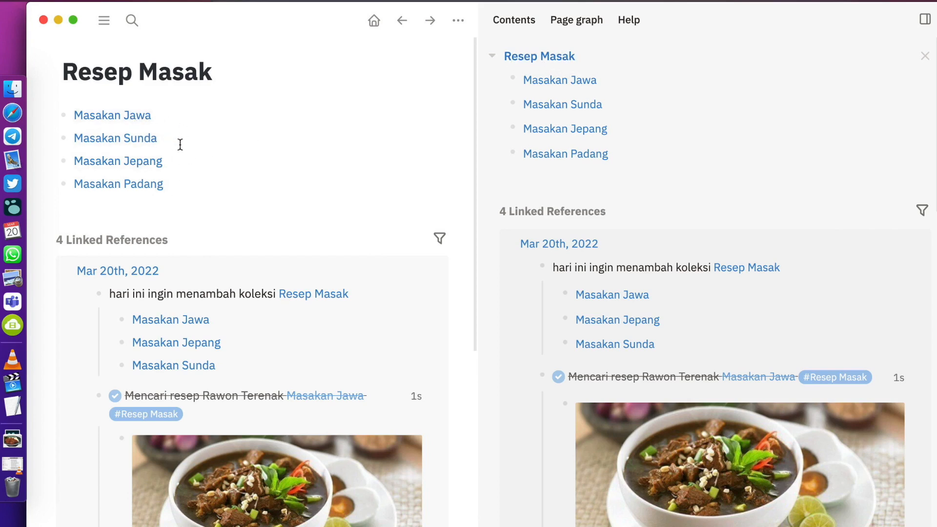
pyautogui.scroll(-10, 627, 249)
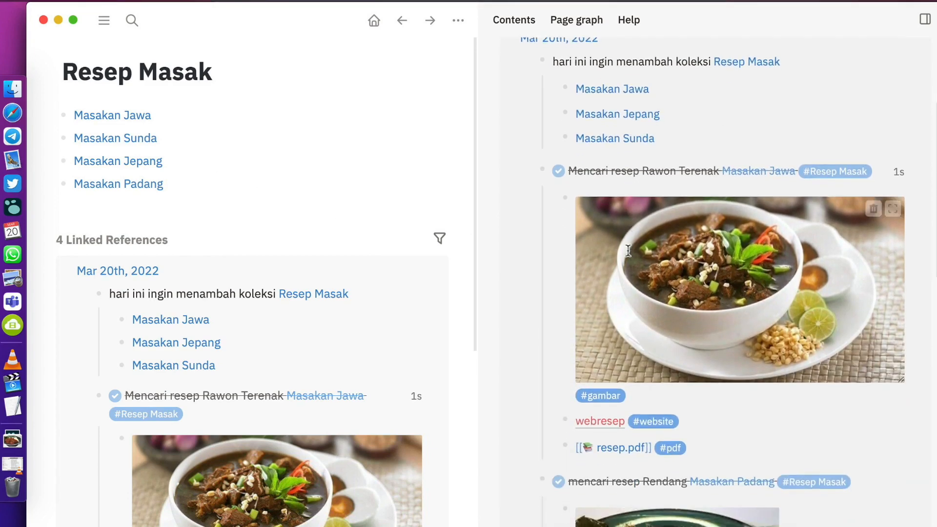
pyautogui.scroll(-10, 628, 250)
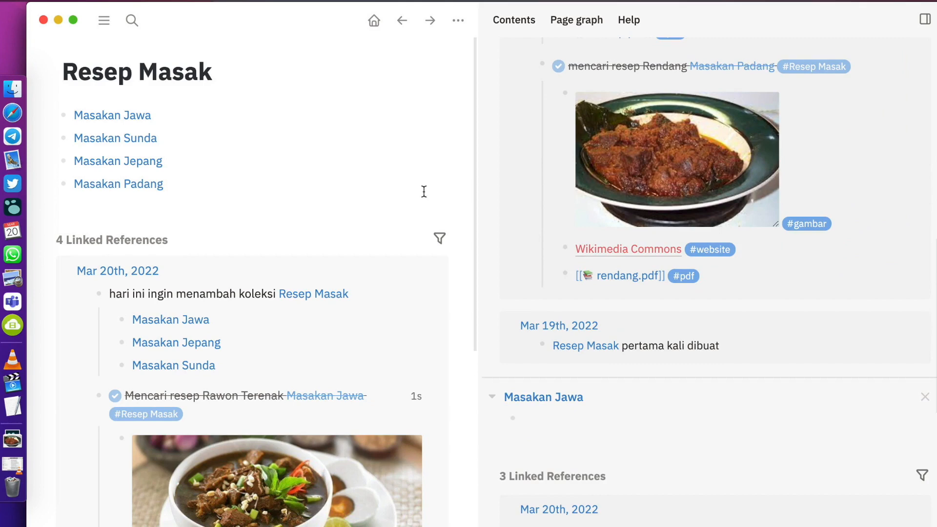
pyautogui.scroll(15, 561, 218)
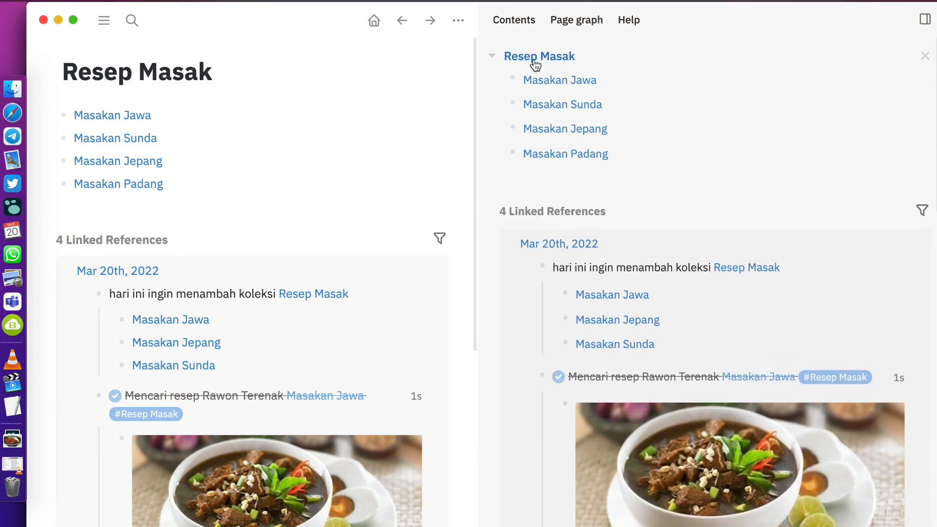
# Step: Remove the Masakan Jawa page from the sidebar and go back to the Resep Masak page's beginning there
pyautogui.scroll(-15, 550, 163)
pyautogui.scroll(-5, 560, 369)
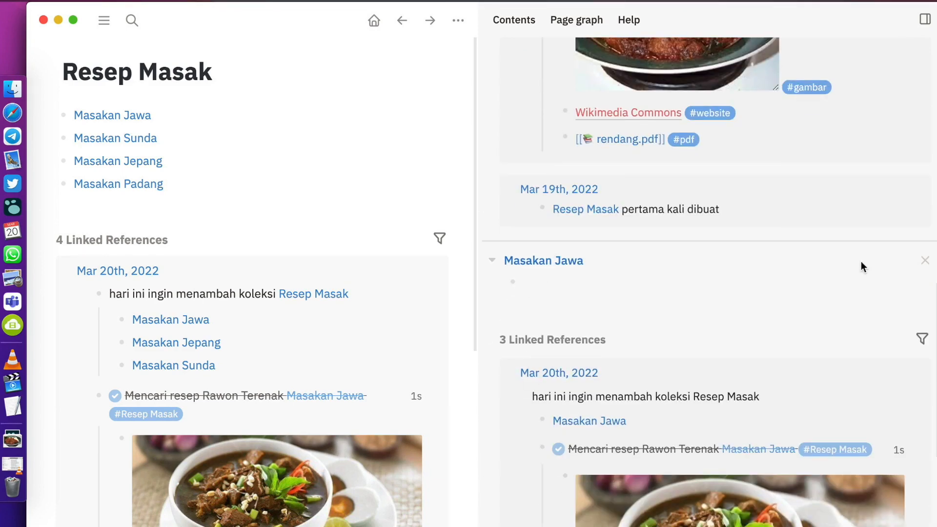
pyautogui.click(918, 262)
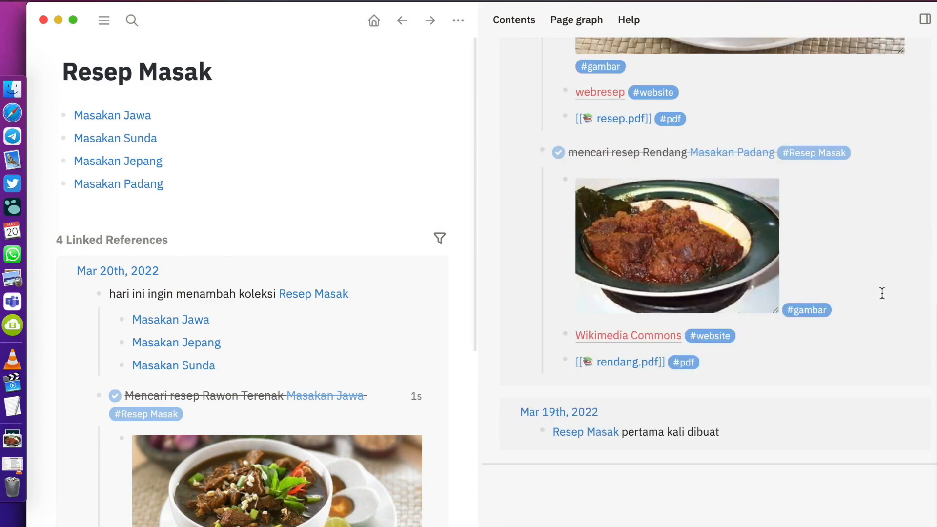
pyautogui.scroll(10, 882, 293)
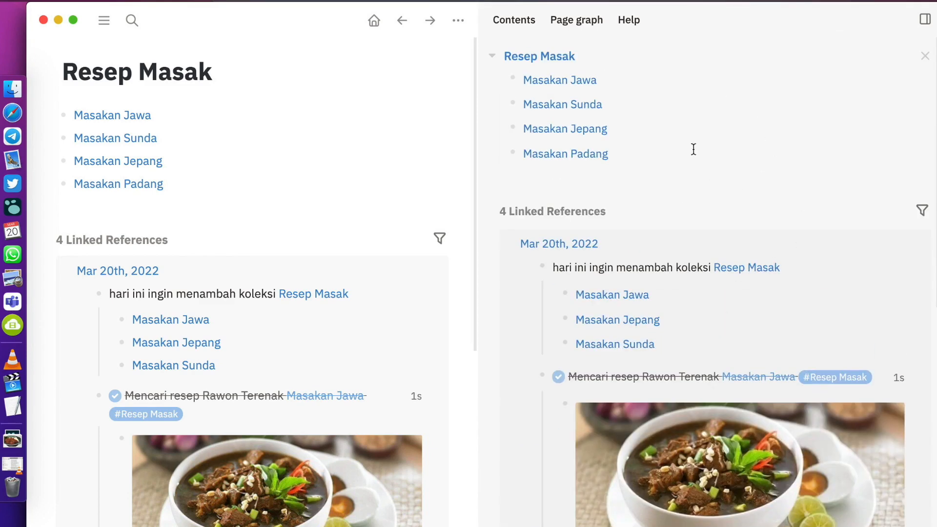
# Step: Return to the journal, view the attached resep.pdf beside it, and close the PDF
pyautogui.click(374, 20)
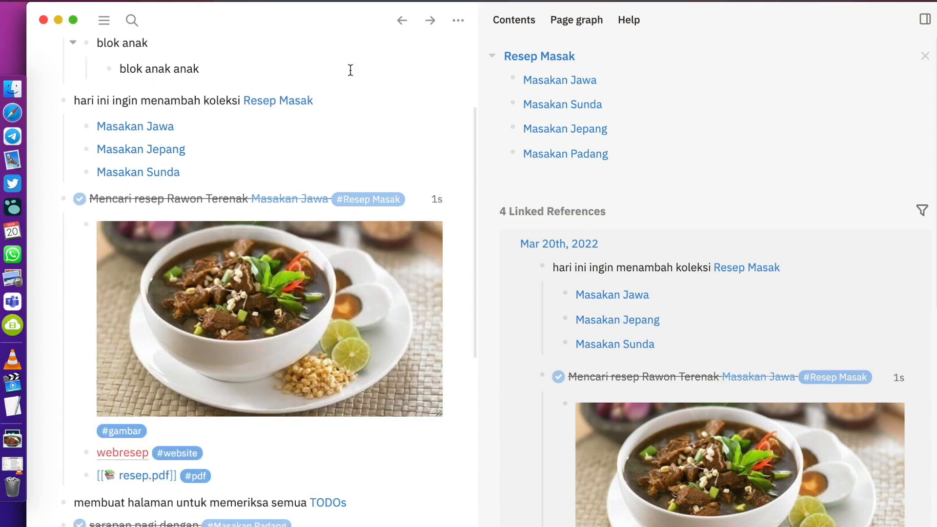
pyautogui.scroll(3, 294, 174)
pyautogui.scroll(-6, 294, 174)
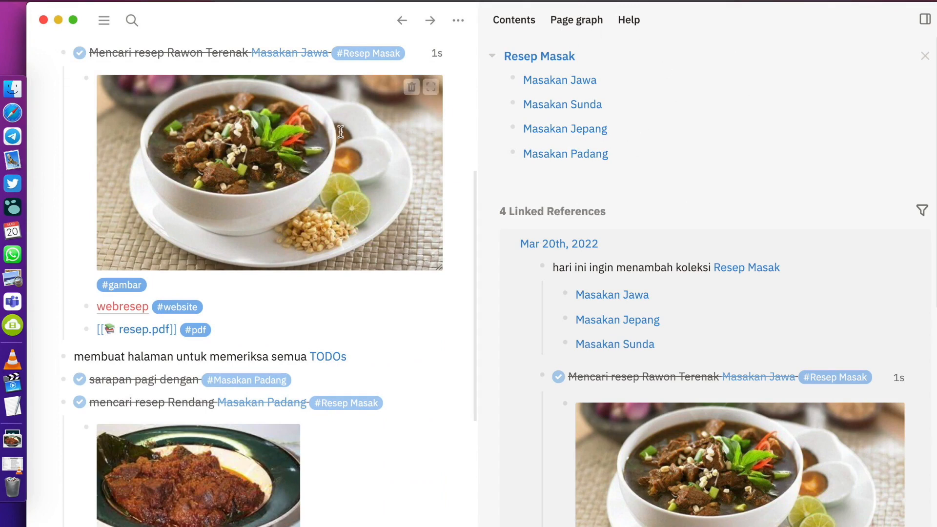
pyautogui.click(147, 328)
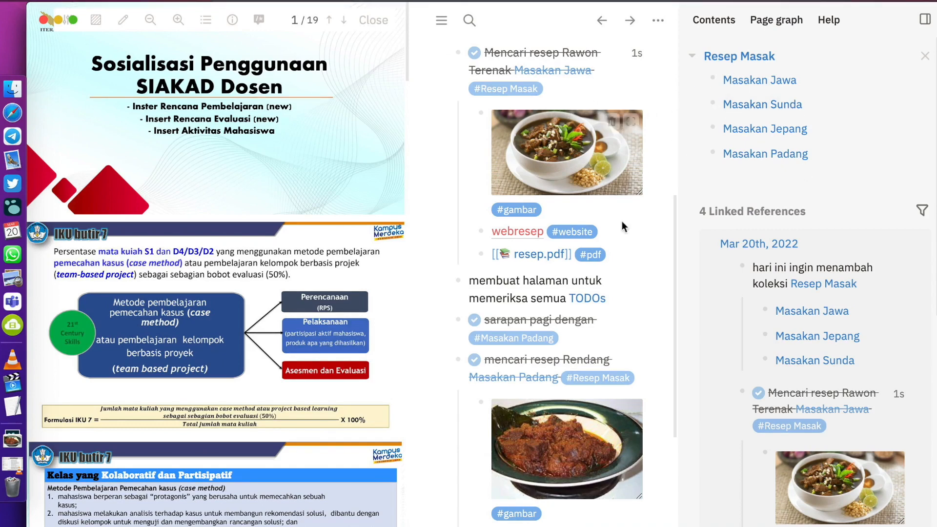
pyautogui.click(373, 20)
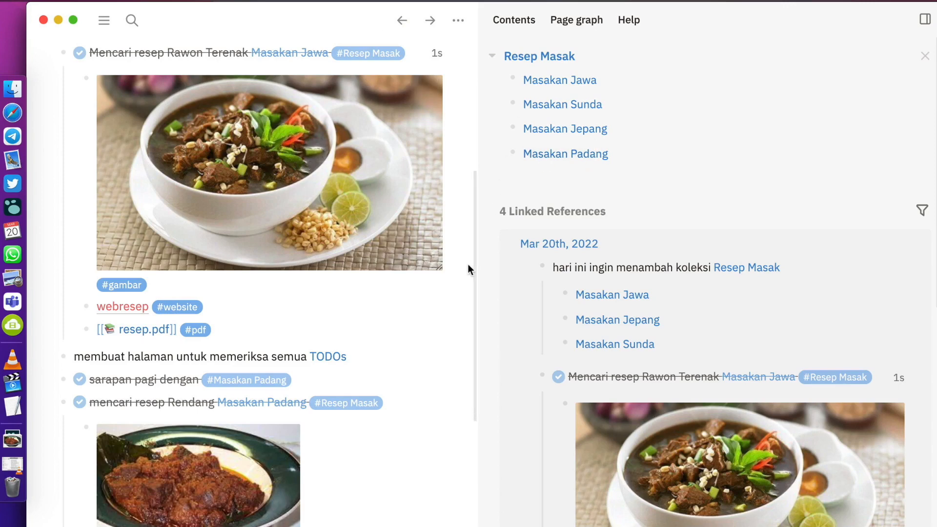
# Step: Close the sidebar holding Resep Masak and show the navigation sidebar again
pyautogui.scroll(-2, 466, 297)
pyautogui.scroll(4, 466, 298)
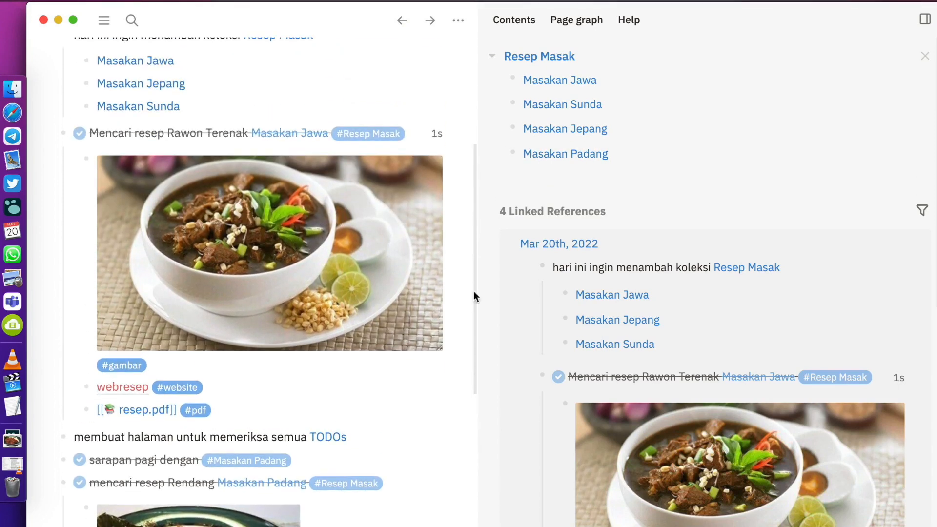
pyautogui.click(925, 20)
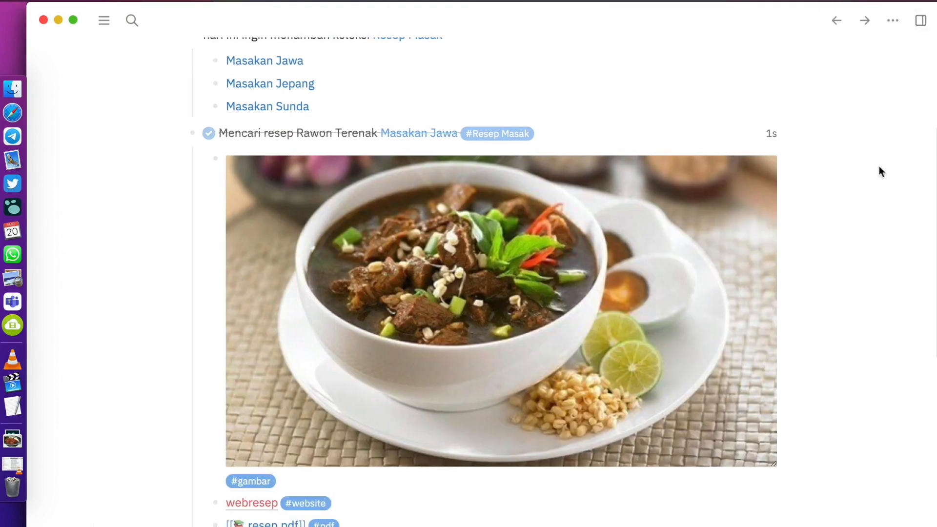
pyautogui.click(103, 20)
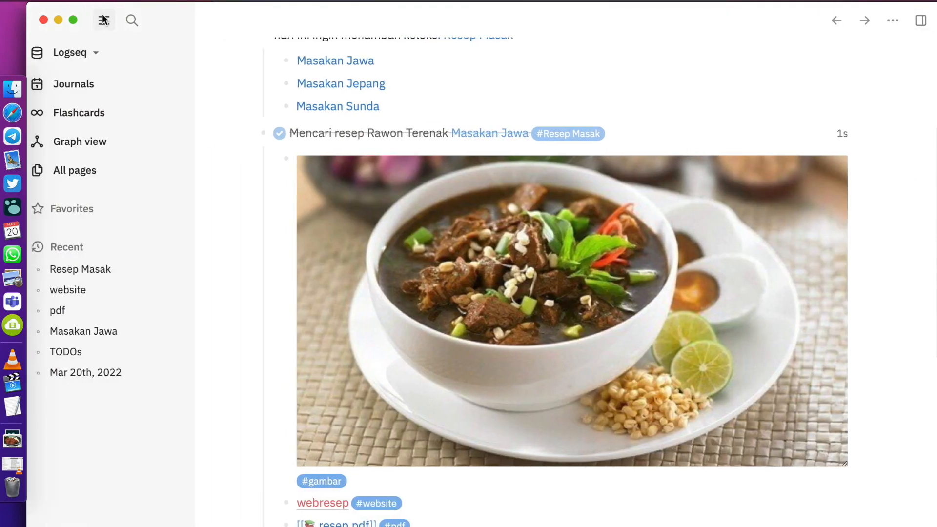
# Step: View the graph of linked pages and return to the journals
pyautogui.click(123, 148)
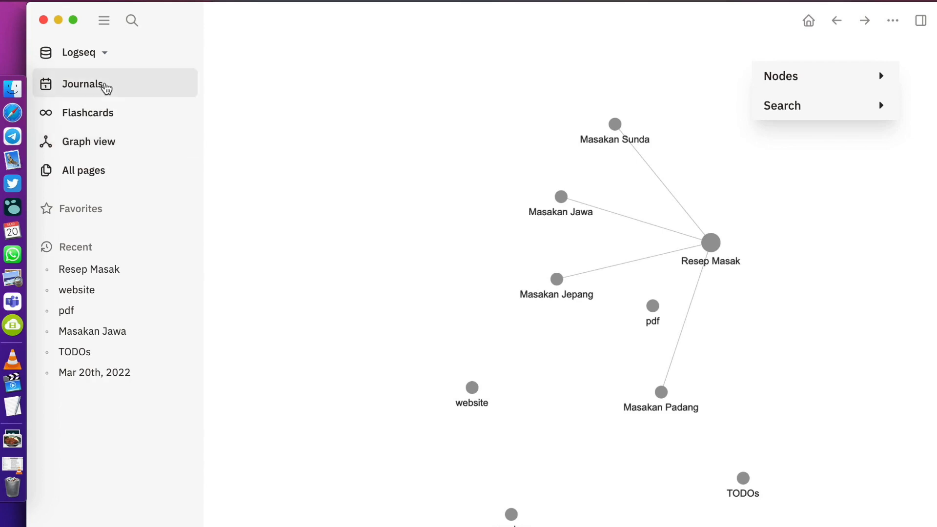
pyautogui.click(105, 87)
# Step: Look through the Mar 20th, 2022 journal and open the TODOs page with its task queries
pyautogui.scroll(-6, 511, 322)
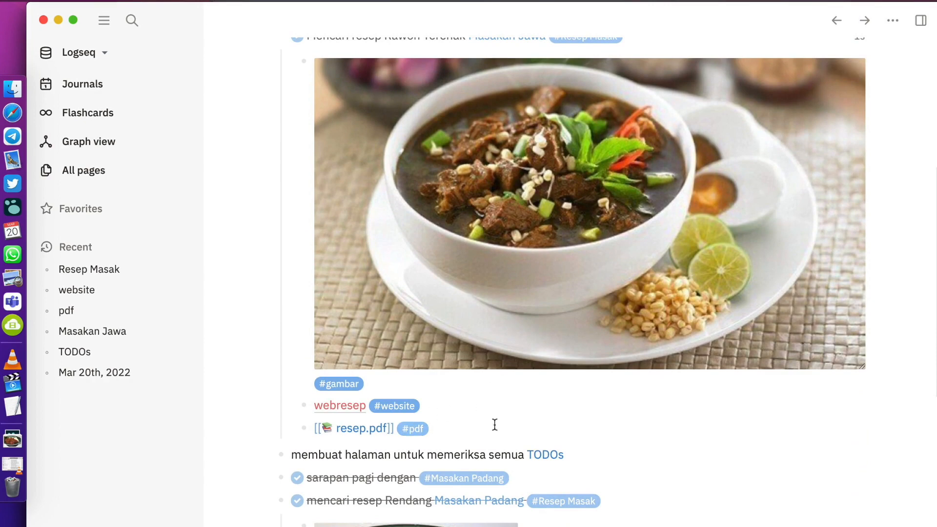
pyautogui.scroll(7, 506, 428)
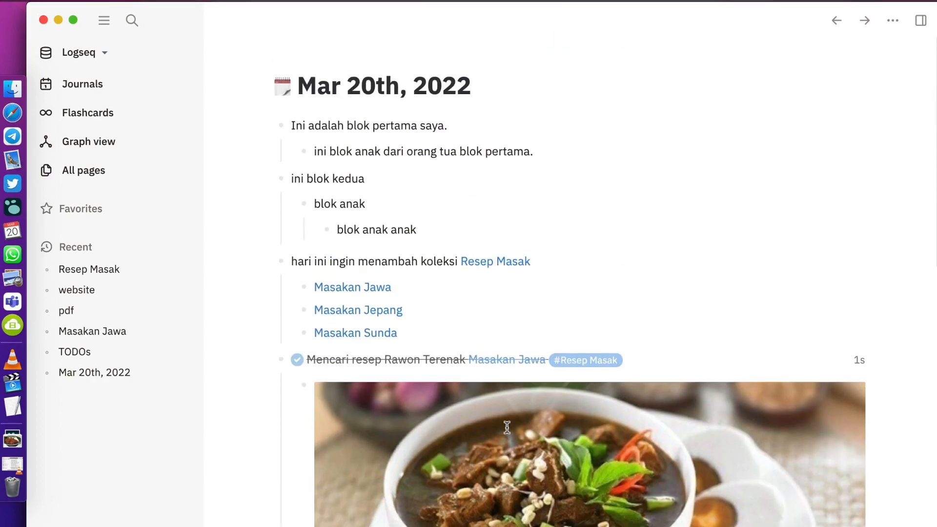
pyautogui.click(123, 355)
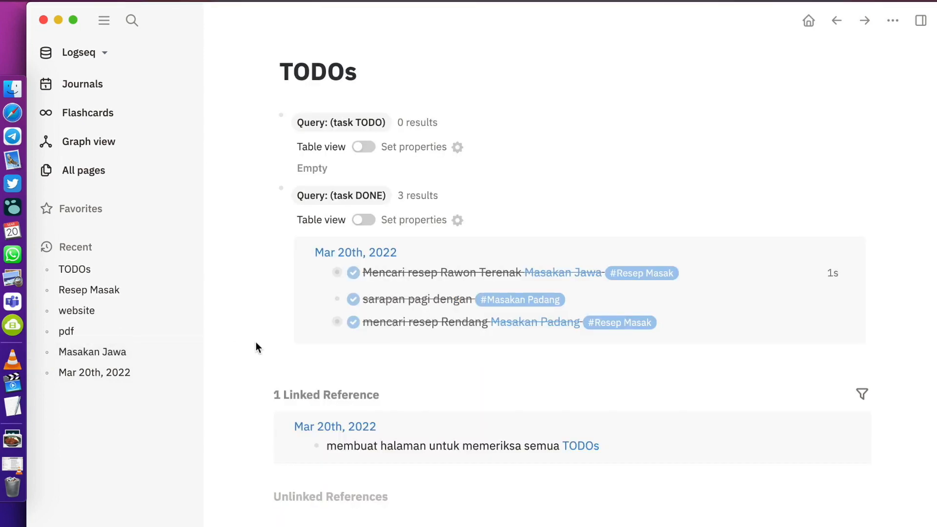
# Step: Expand the Rawon Terenak and Rendang tasks in the task DONE query results and view their nested images, website links and PDFs
pyautogui.moveTo(346, 121)
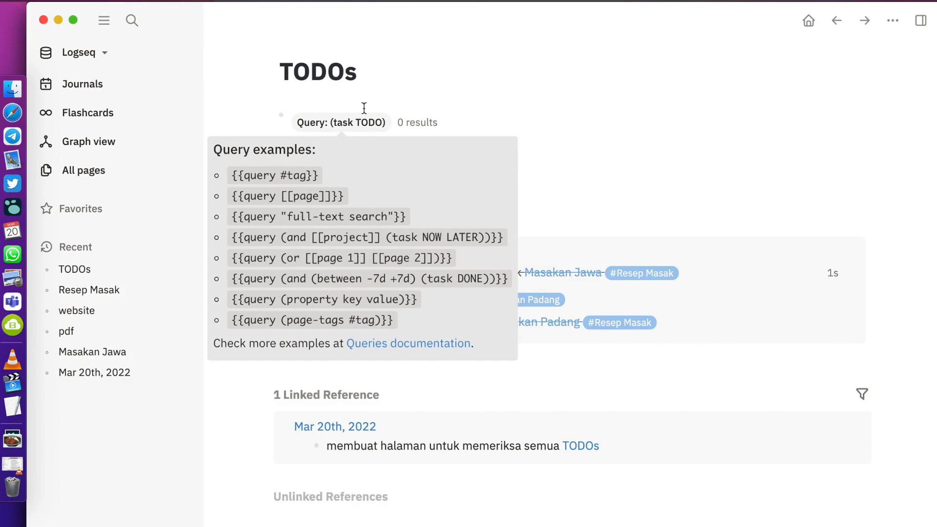
pyautogui.moveTo(344, 195)
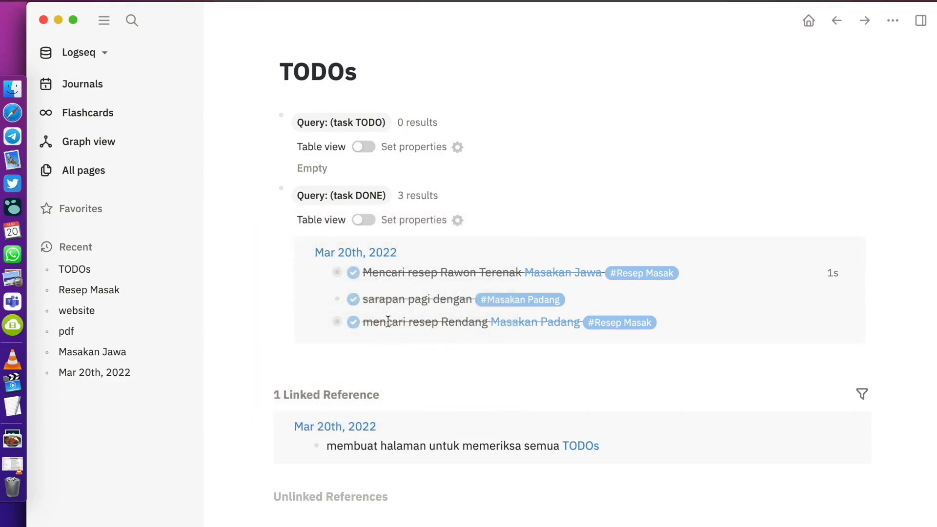
pyautogui.click(323, 273)
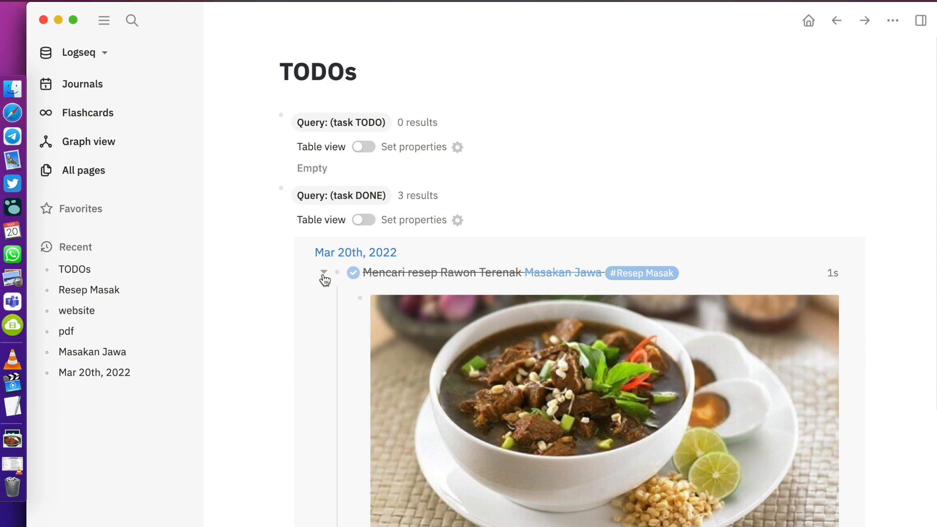
pyautogui.scroll(-6, 325, 279)
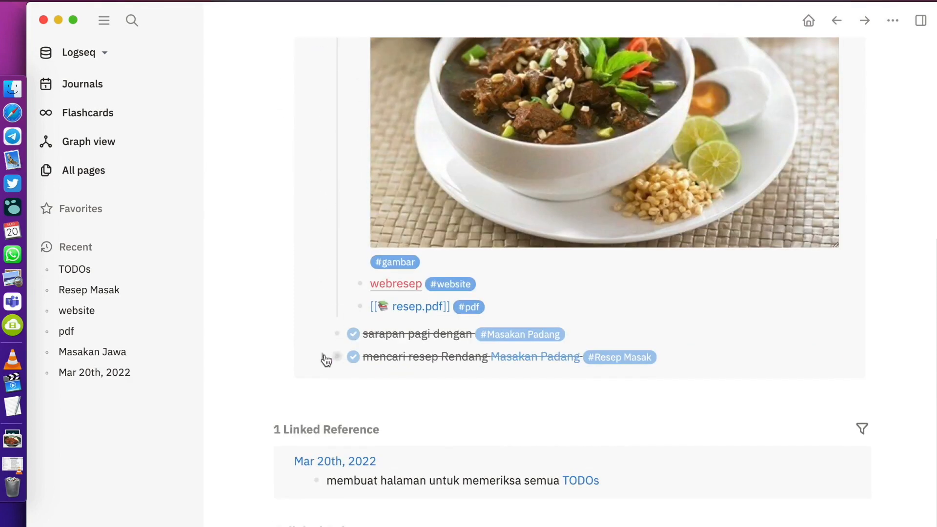
pyautogui.click(324, 357)
pyautogui.scroll(-2, 324, 360)
pyautogui.scroll(6, 324, 359)
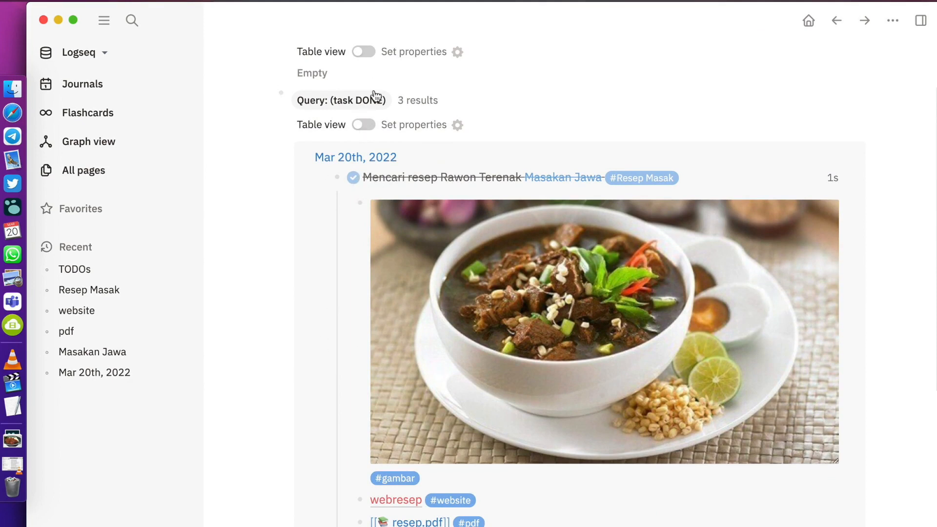
# Step: Collapse the Rawon Terenak and Rendang tasks in the task DONE query results and look over the completed task list
pyautogui.click(324, 180)
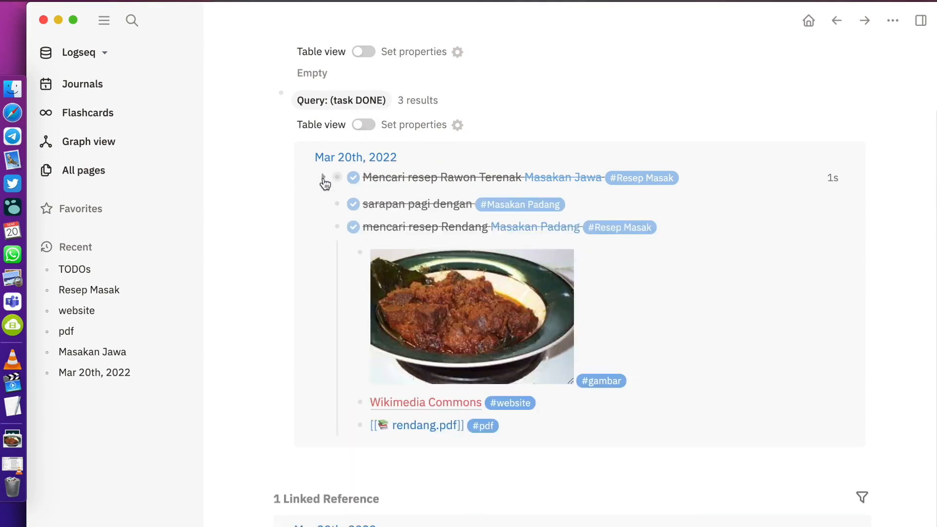
pyautogui.click(323, 227)
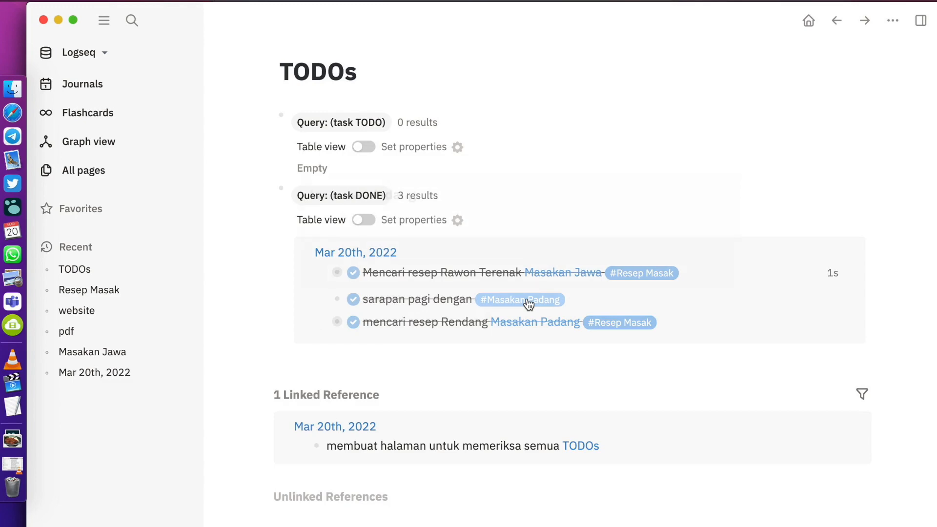
pyautogui.moveTo(526, 303)
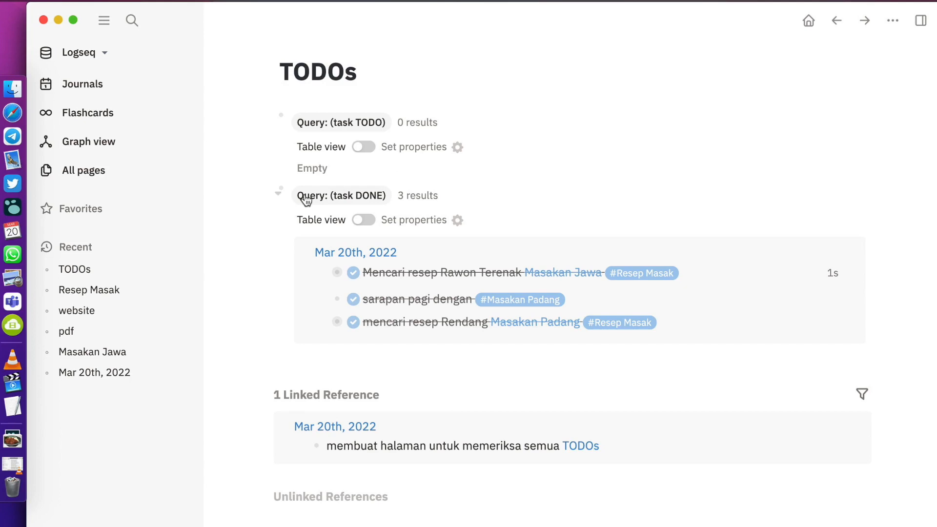
pyautogui.moveTo(309, 196)
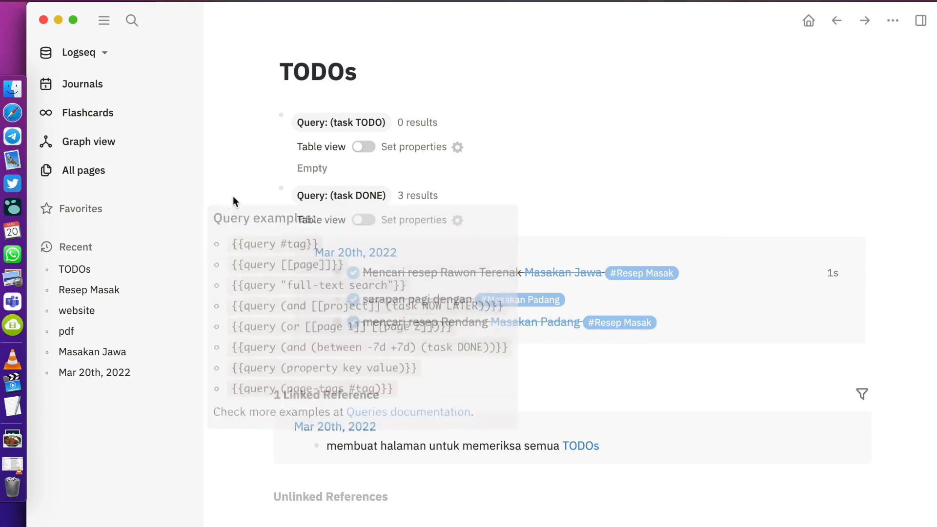